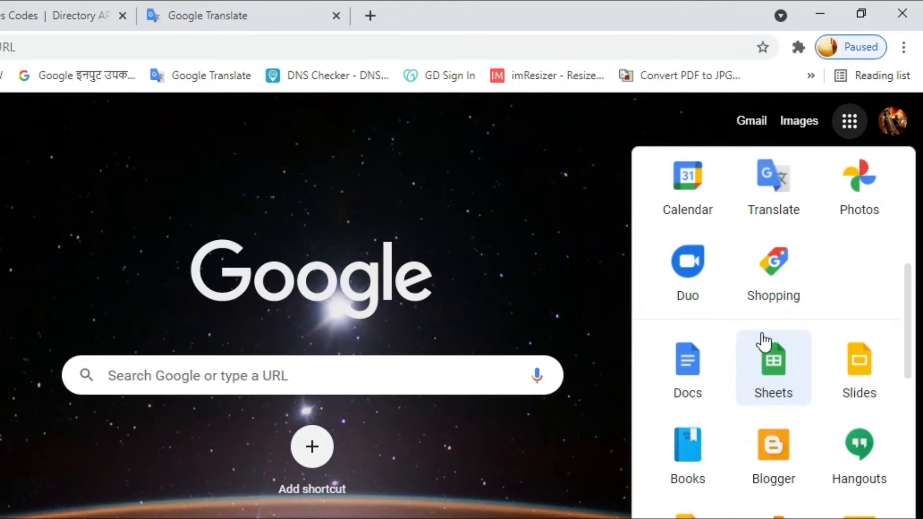
# - Open the Google Sheet Tips spreadsheet from the Google Sheets home page
pyautogui.click(778, 364)
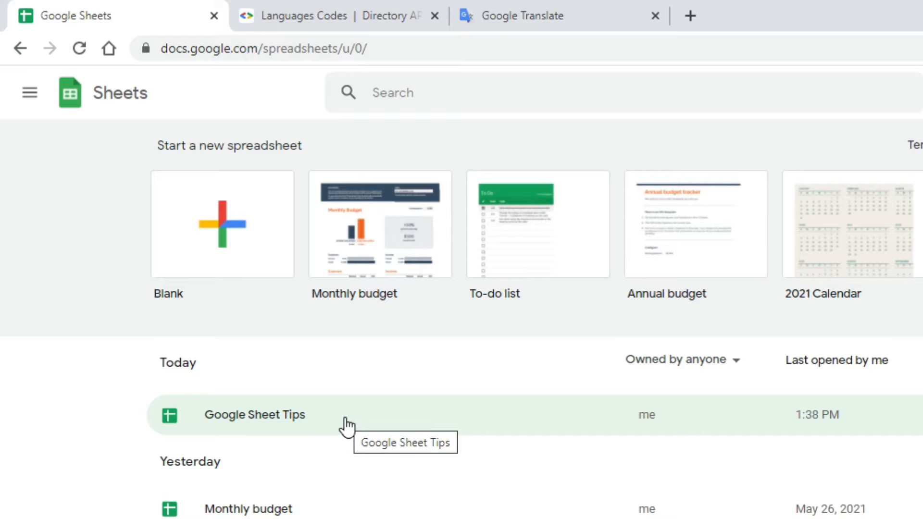
pyautogui.click(329, 416)
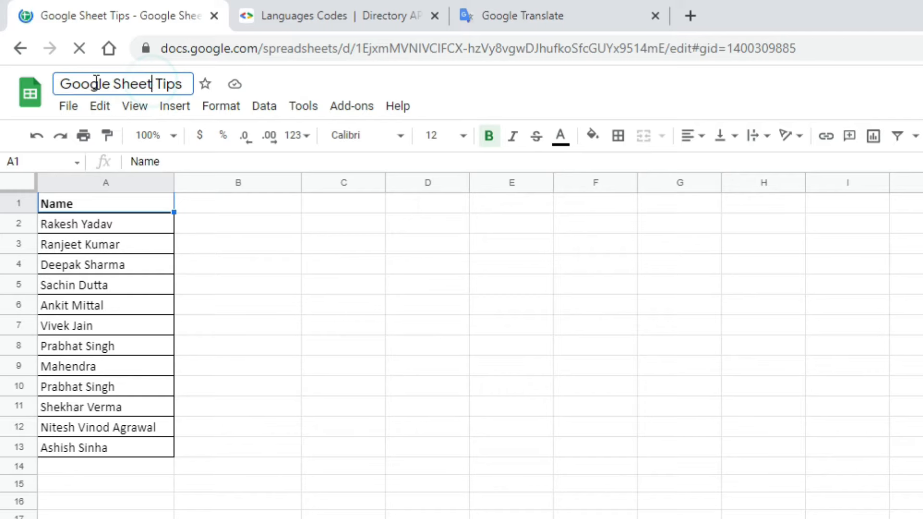
pyautogui.moveTo(61, 84); pyautogui.dragTo(186, 85)
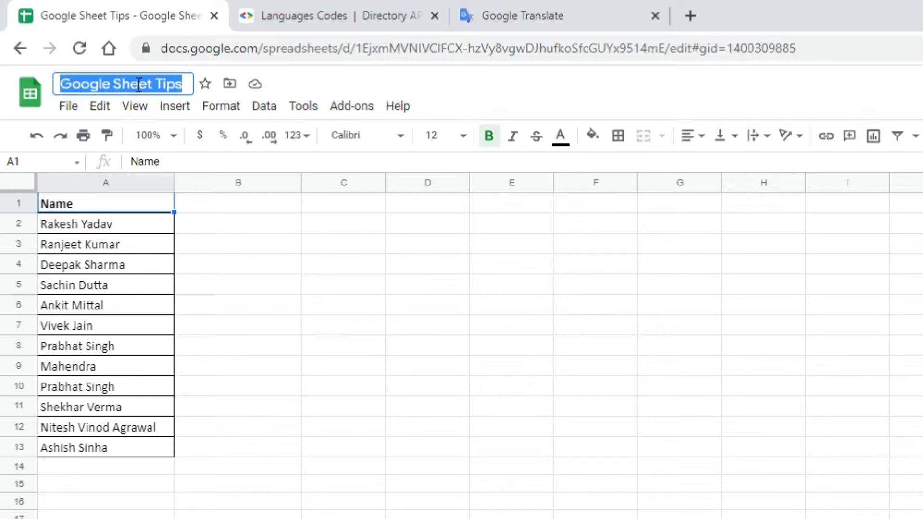
pyautogui.click(166, 82)
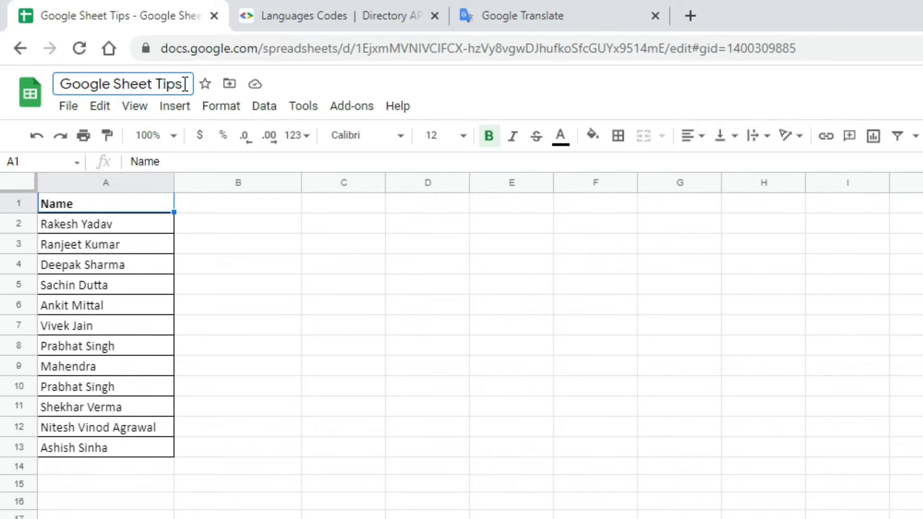
pyautogui.click(185, 84)
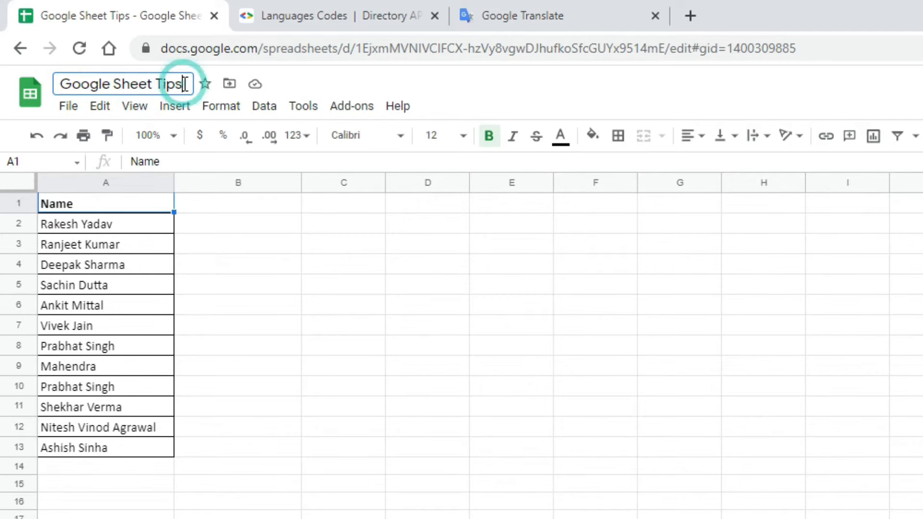
pyautogui.click(134, 295)
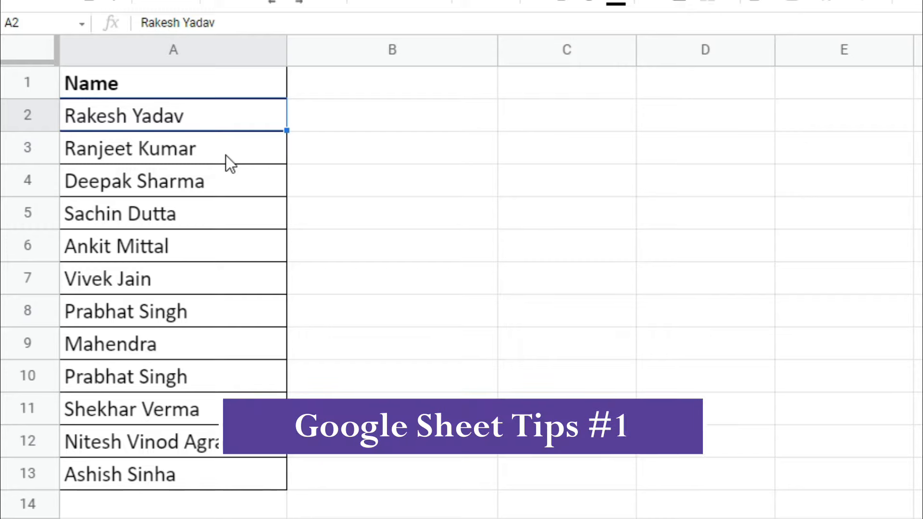
pyautogui.moveTo(205, 106); pyautogui.dragTo(218, 474)
pyautogui.click(213, 144)
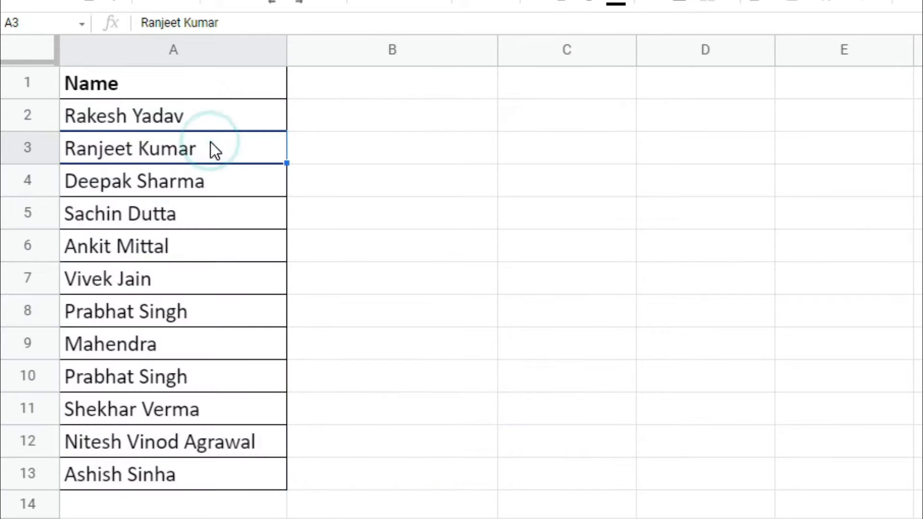
pyautogui.click(223, 115)
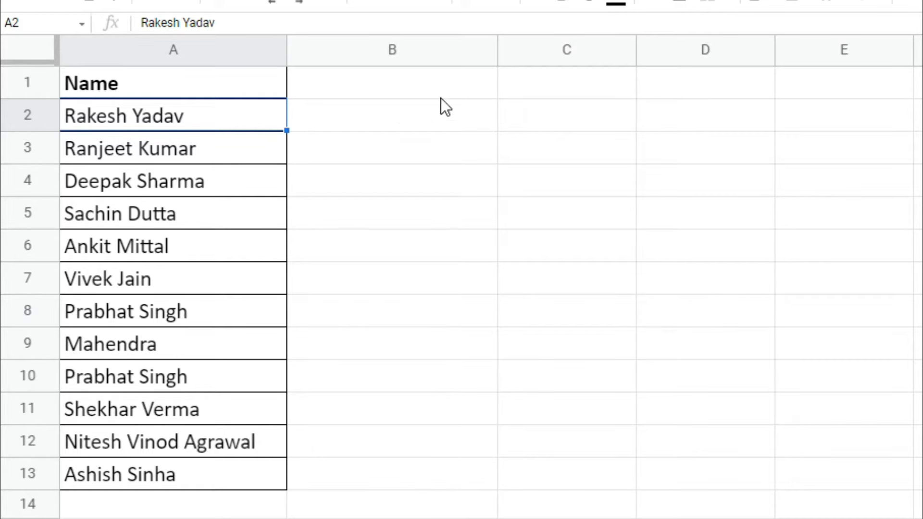
# - Enter the formula =GOOGLETRANSLATE(A2,"en","hi") in cell B2 to translate the first name from English to Hindi
pyautogui.click(389, 115)
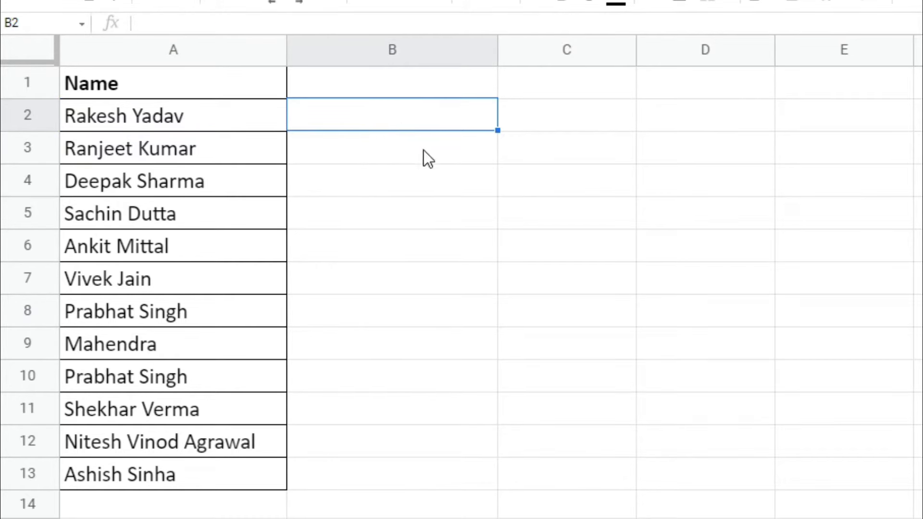
pyautogui.write('=')
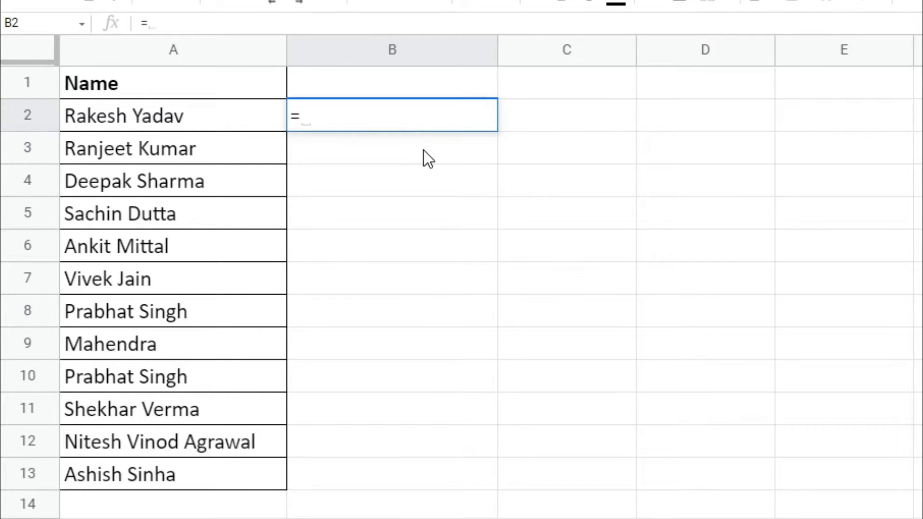
pyautogui.write('google')
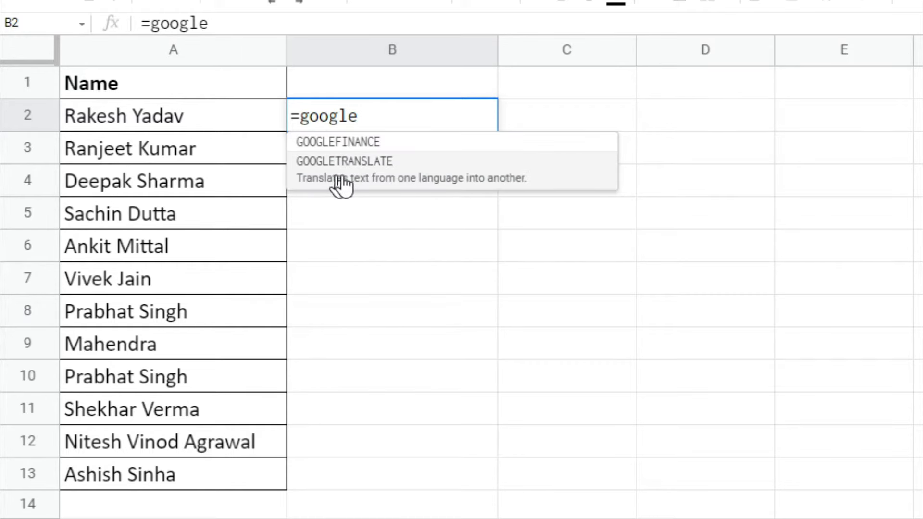
pyautogui.click(405, 165)
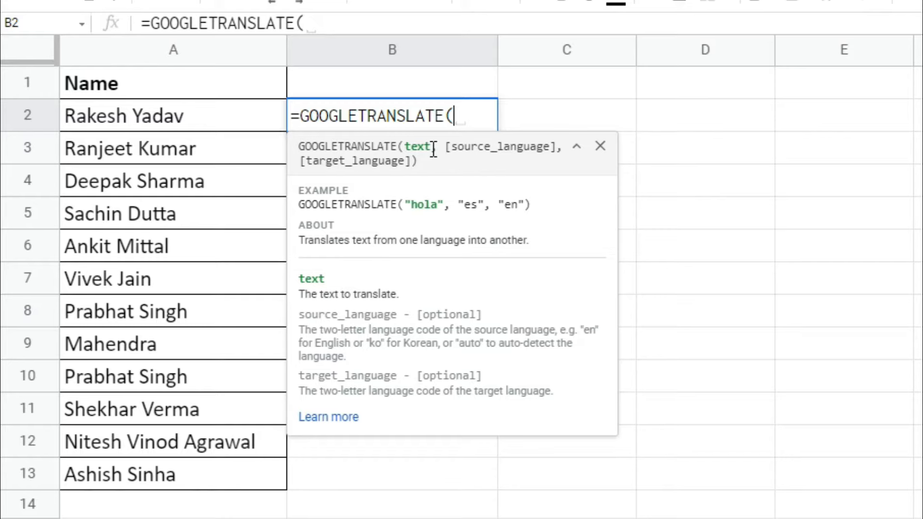
pyautogui.click(192, 115)
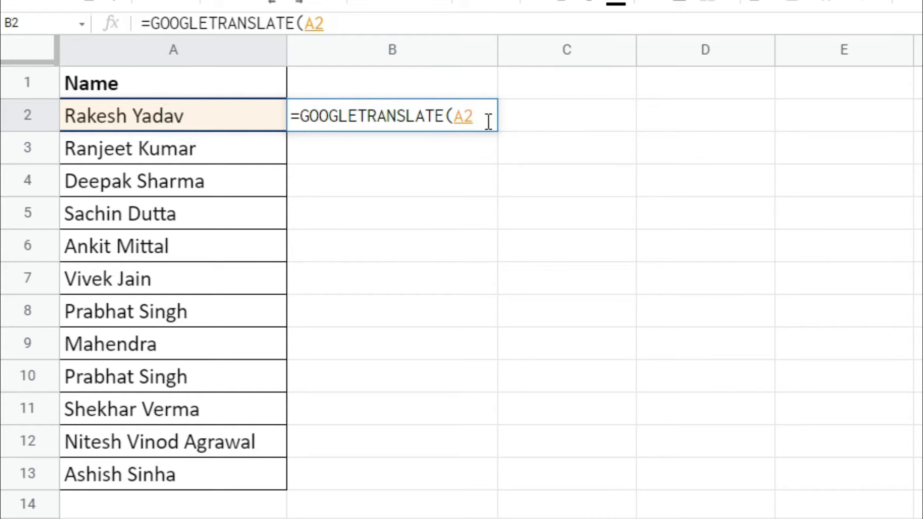
pyautogui.write(',')
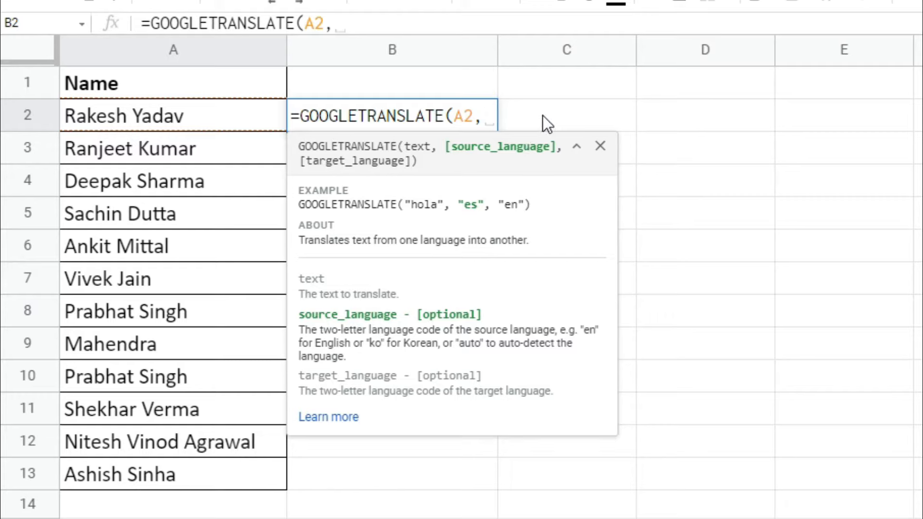
pyautogui.write('"en')
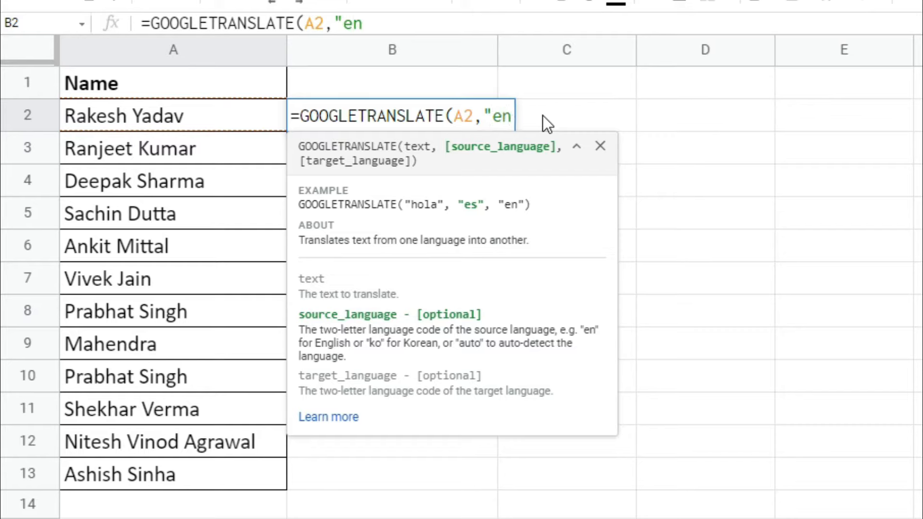
pyautogui.write('"')
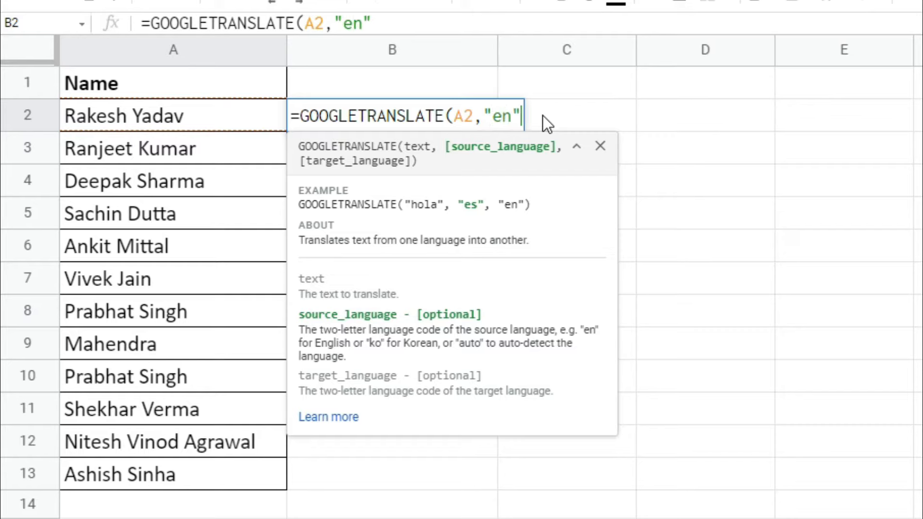
pyautogui.write(',')
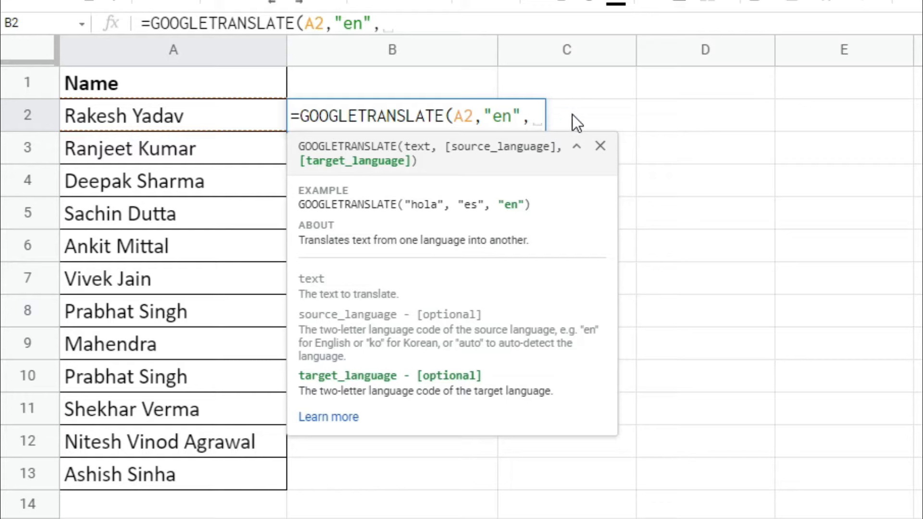
pyautogui.write('"hi')
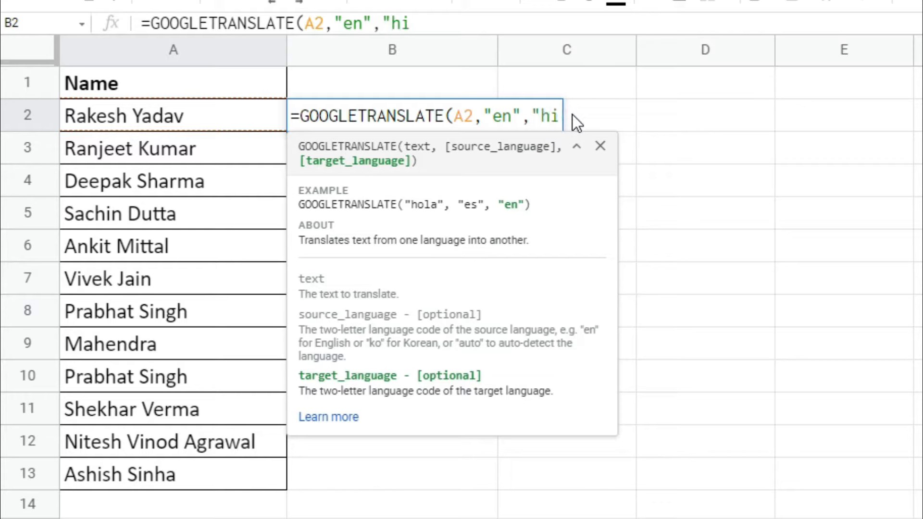
pyautogui.write('")')
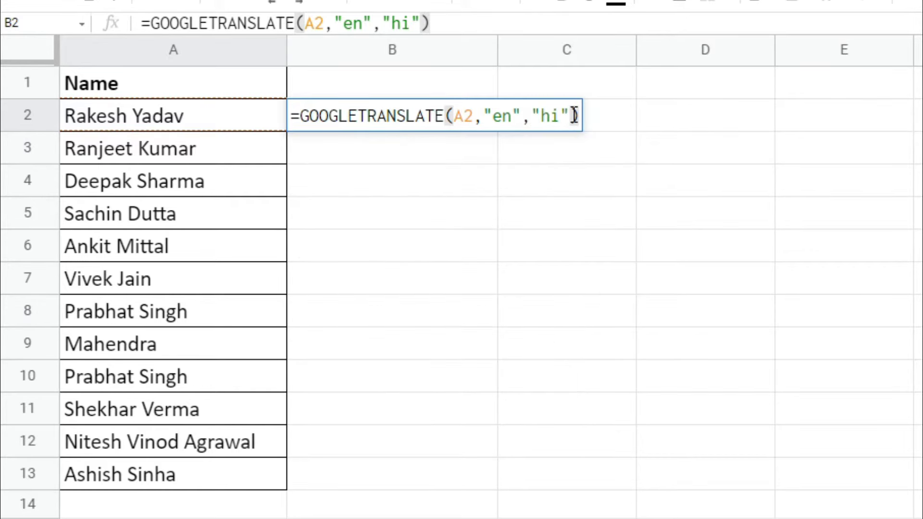
pyautogui.press('Return')
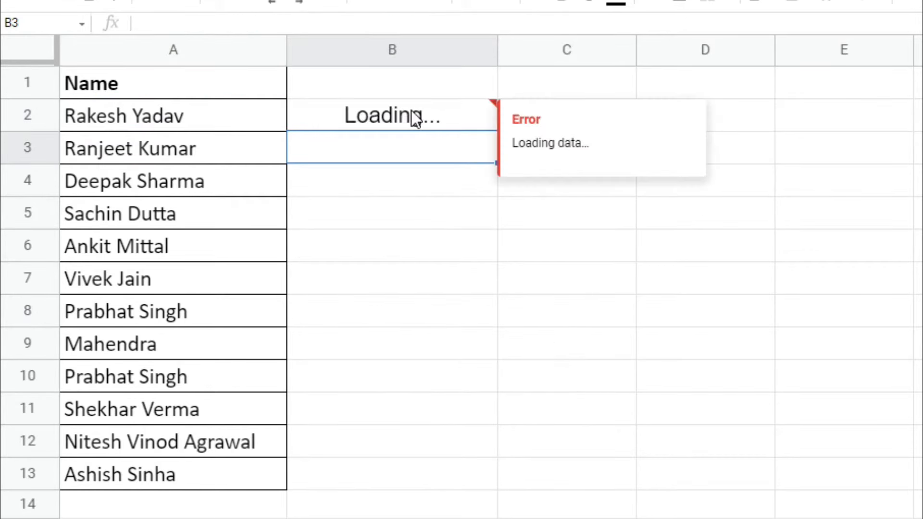
# - Fill the translation formula from B2 down to B13 alongside the list of names
pyautogui.click(411, 110)
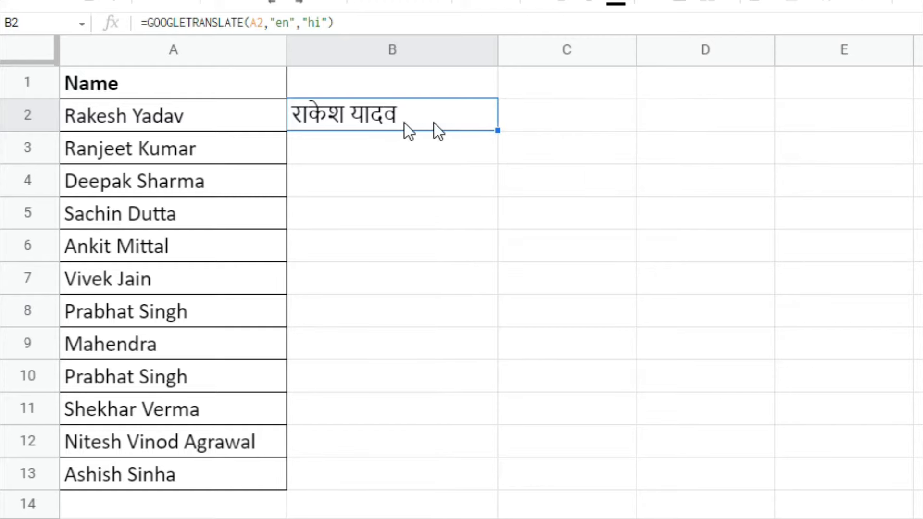
pyautogui.doubleClick(496, 130)
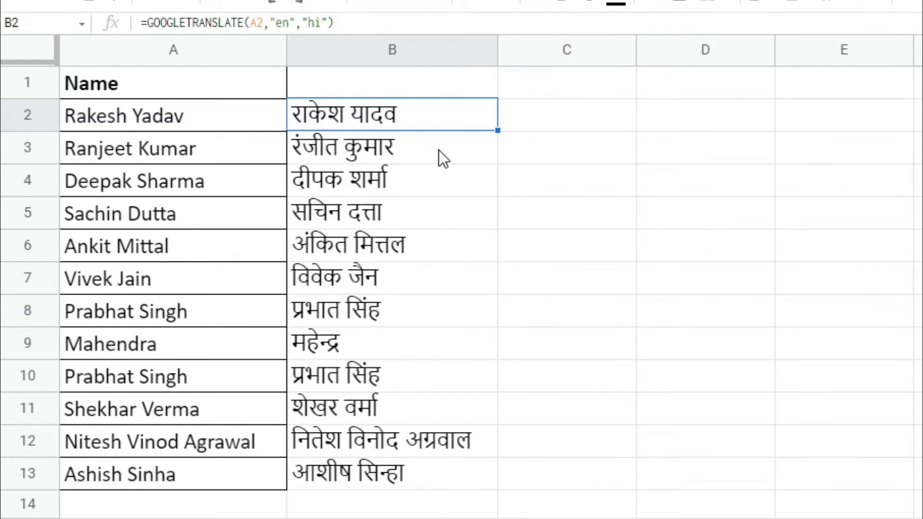
# - Check the Hindi translations and their formulas in column B against the names in column A
pyautogui.click(402, 477)
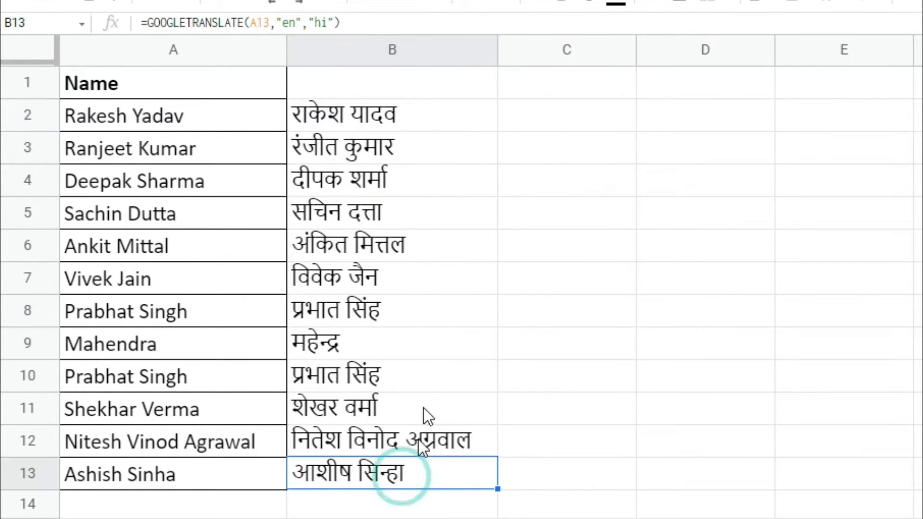
pyautogui.click(418, 147)
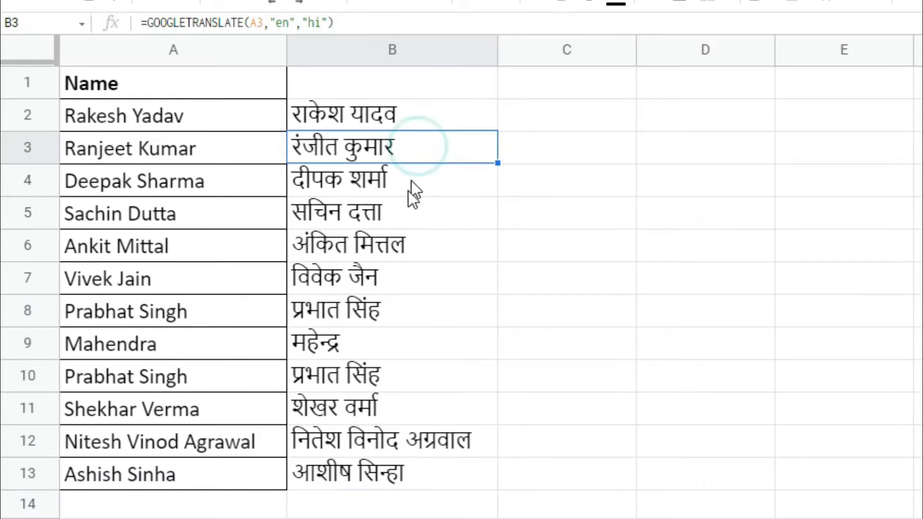
pyautogui.click(417, 179)
pyautogui.click(417, 212)
pyautogui.click(402, 244)
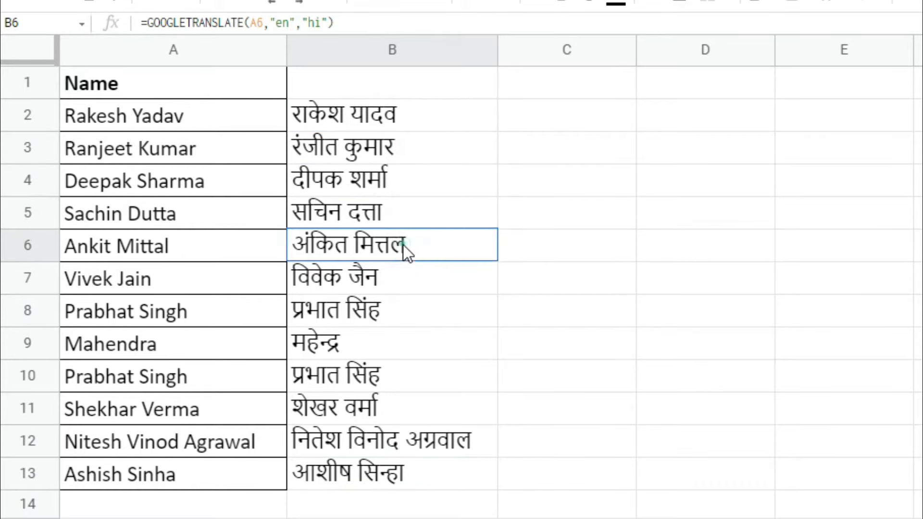
pyautogui.click(401, 284)
pyautogui.click(407, 319)
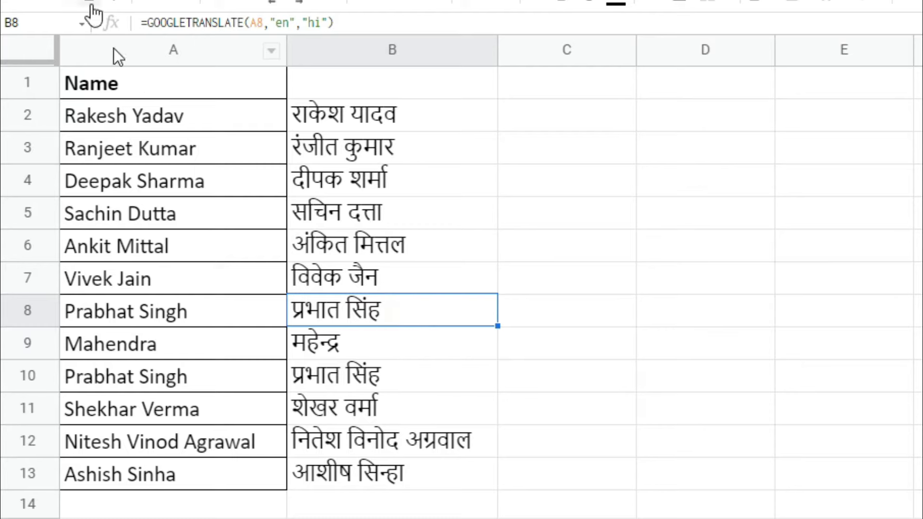
pyautogui.click(180, 113)
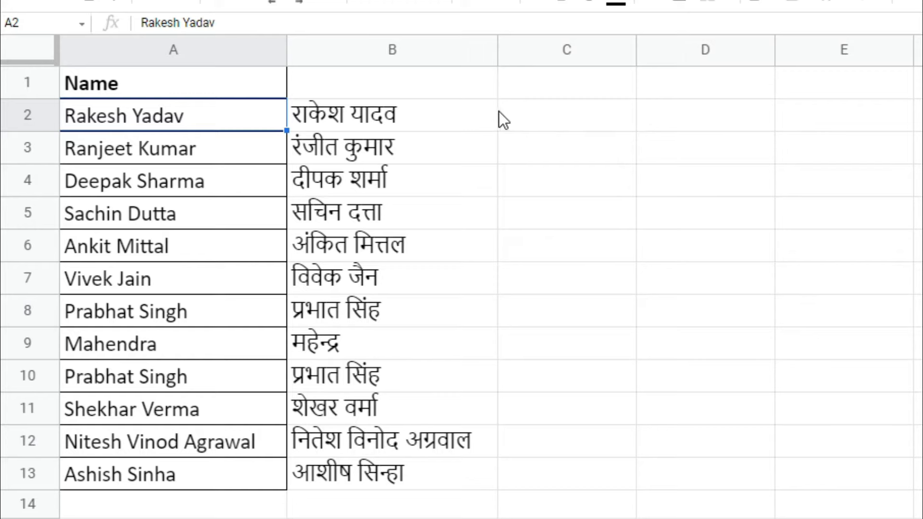
# - Begin a GOOGLETRANSLATE formula in cell C2 with A2 as the text and "en" as the source language
pyautogui.click(549, 113)
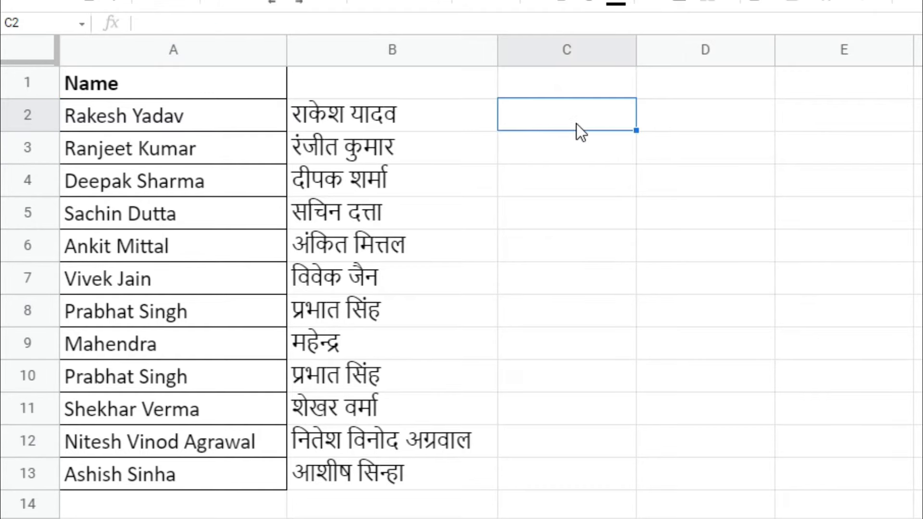
pyautogui.write('=')
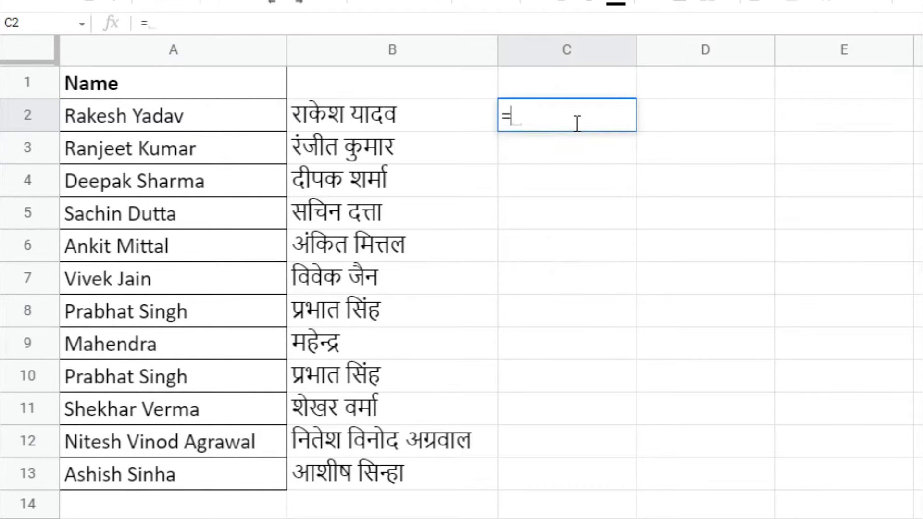
pyautogui.write('googl')
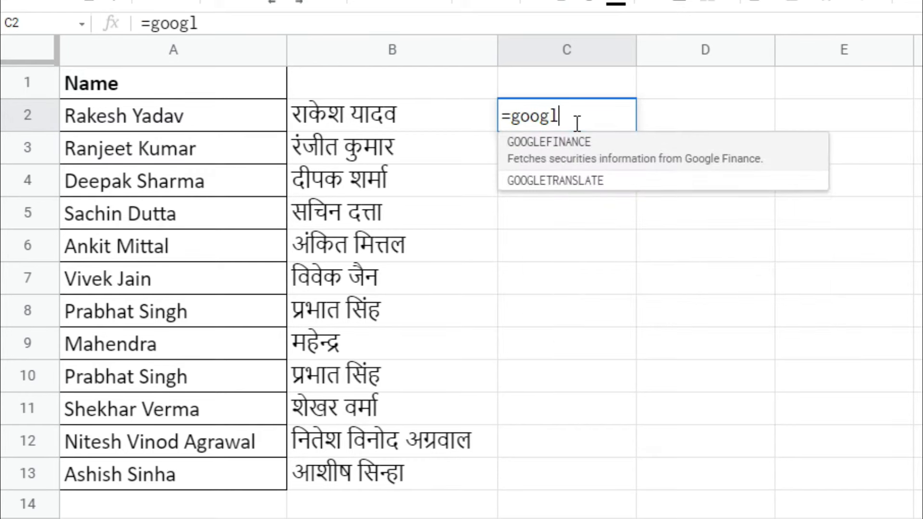
pyautogui.click(577, 181)
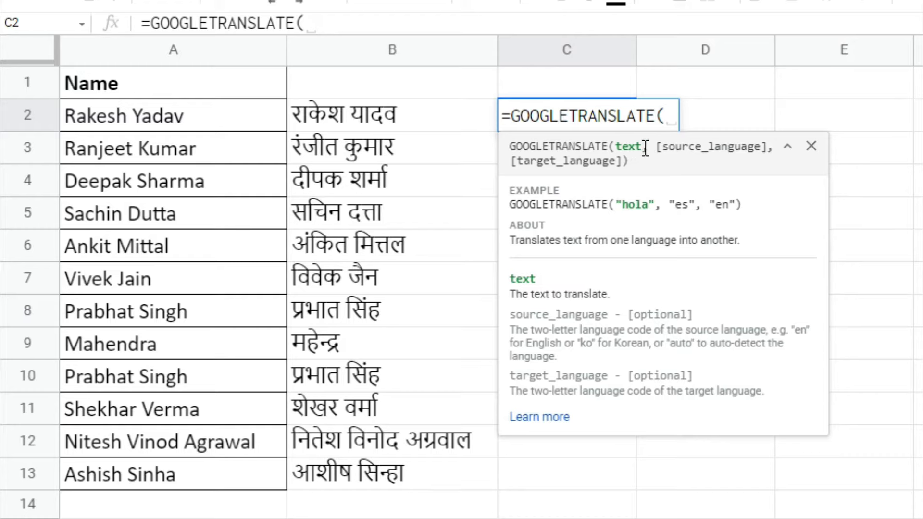
pyautogui.click(166, 117)
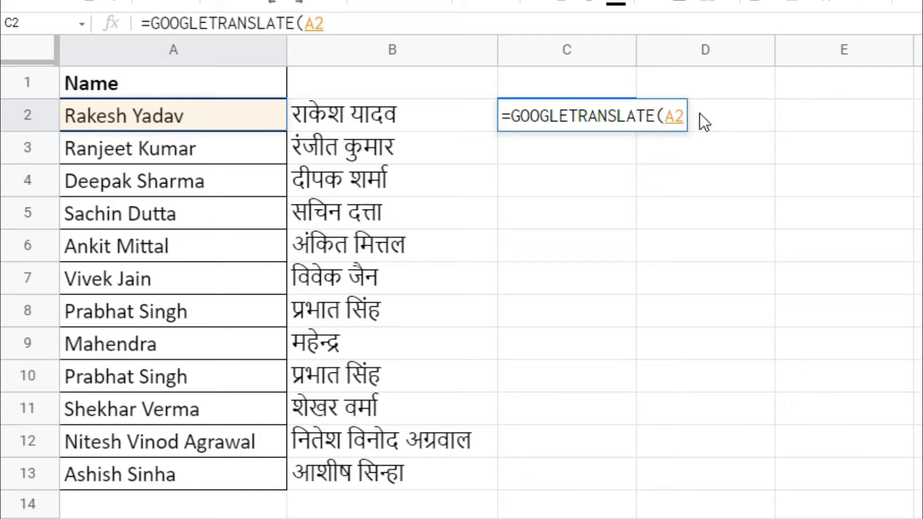
pyautogui.write(',')
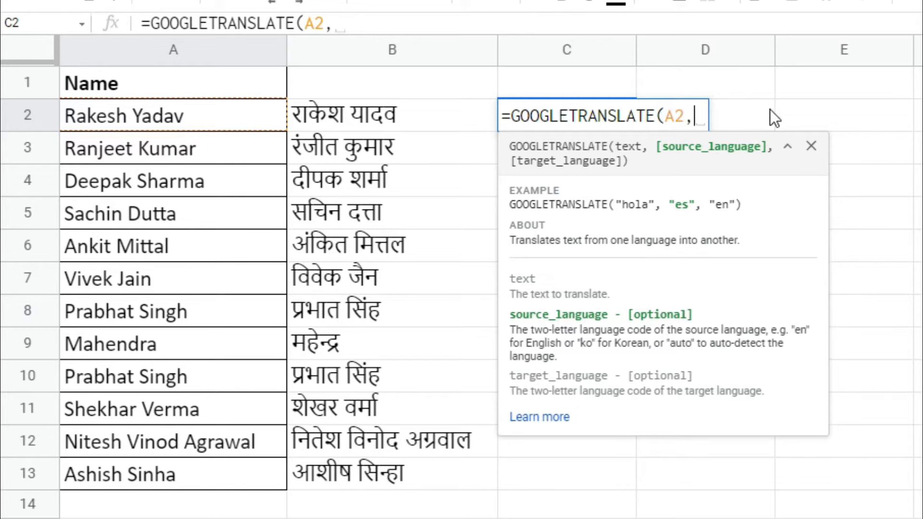
pyautogui.write('"e')
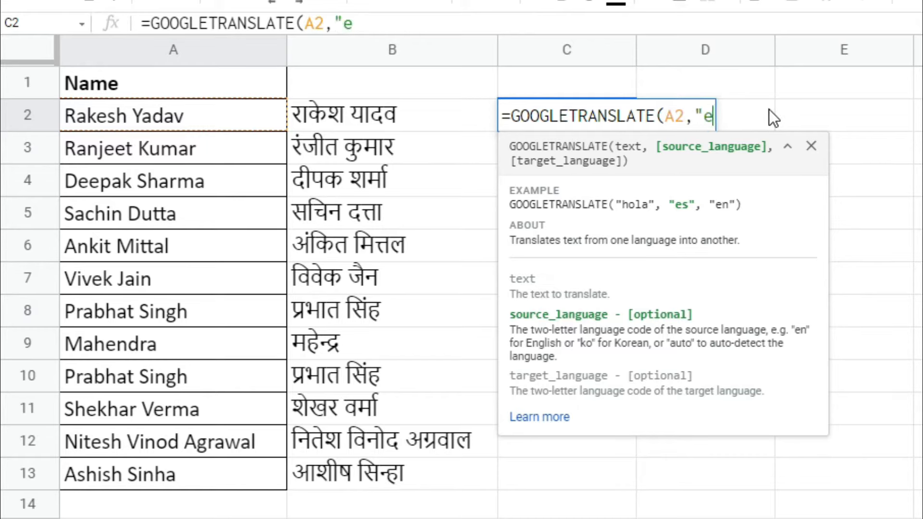
pyautogui.write('n"')
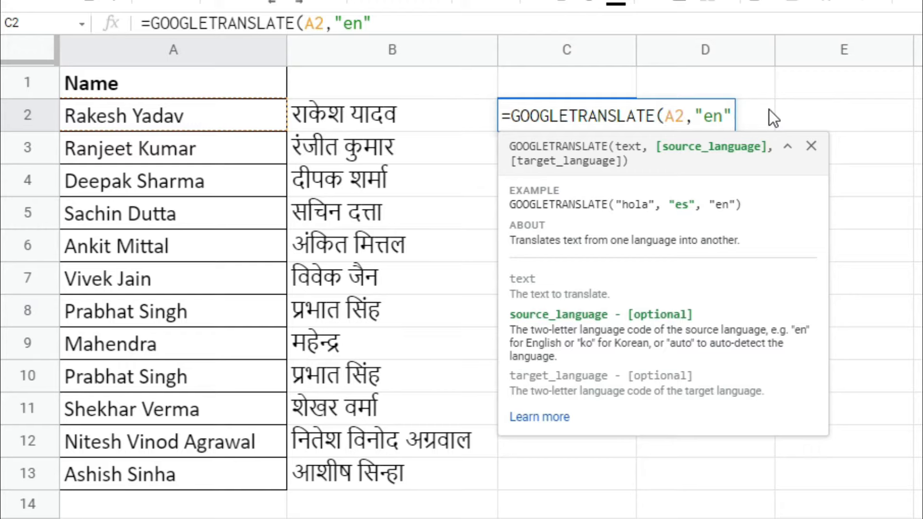
pyautogui.write(',')
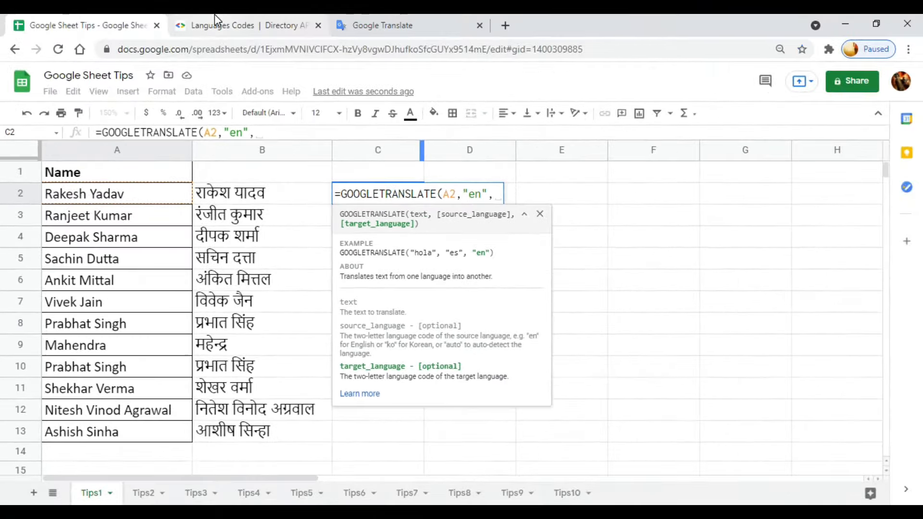
# - Look up the code for Urdu in the table on the Languages Codes page and return to the spreadsheet
pyautogui.click(215, 18)
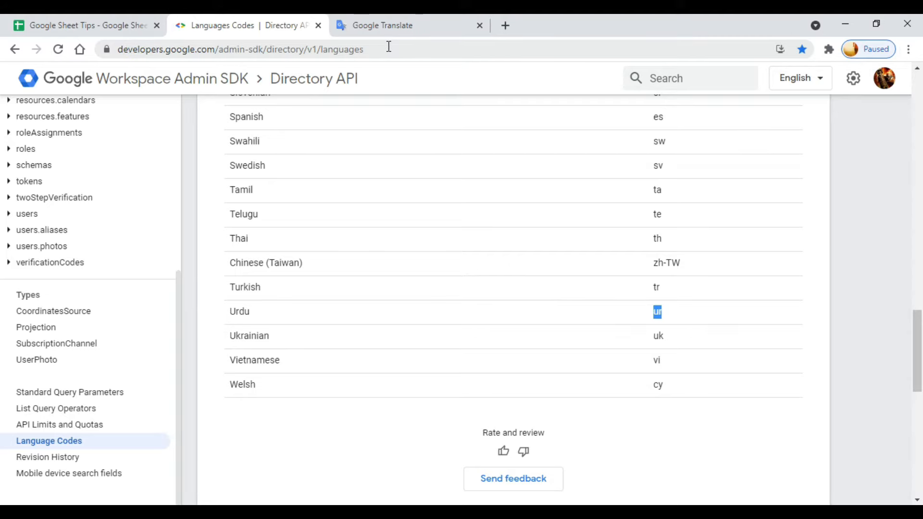
pyautogui.scroll(10, 435, 238)
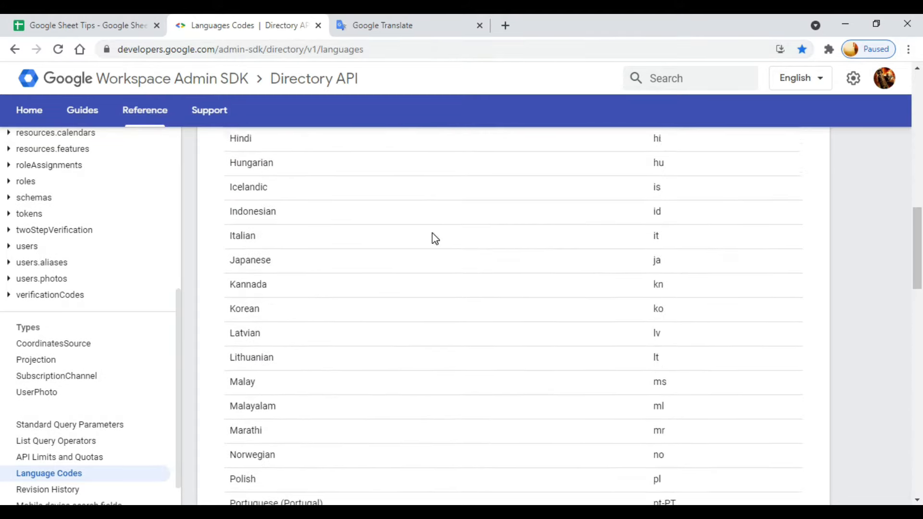
pyautogui.scroll(12, 435, 238)
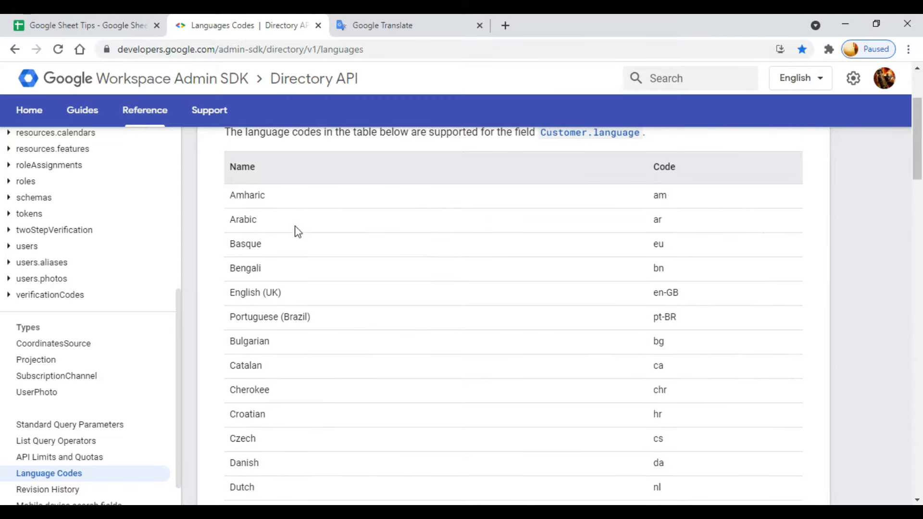
pyautogui.scroll(-5, 359, 329)
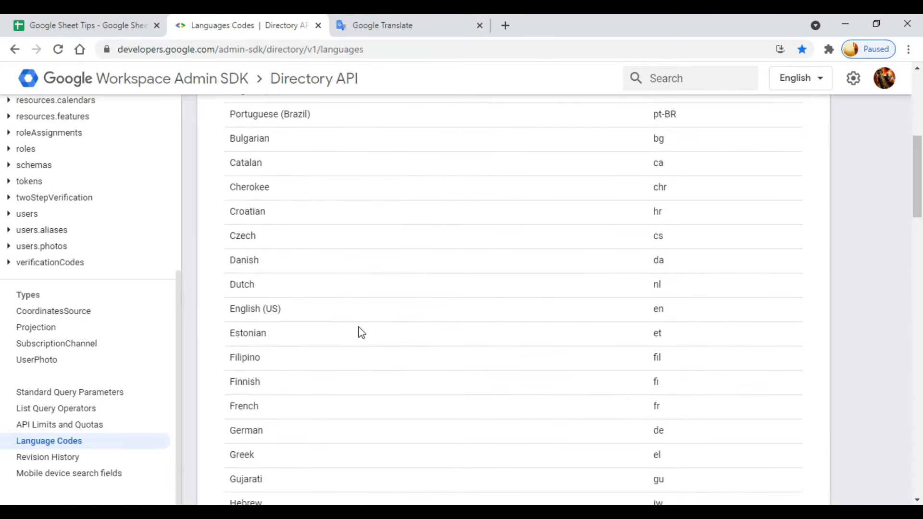
pyautogui.scroll(-10, 362, 331)
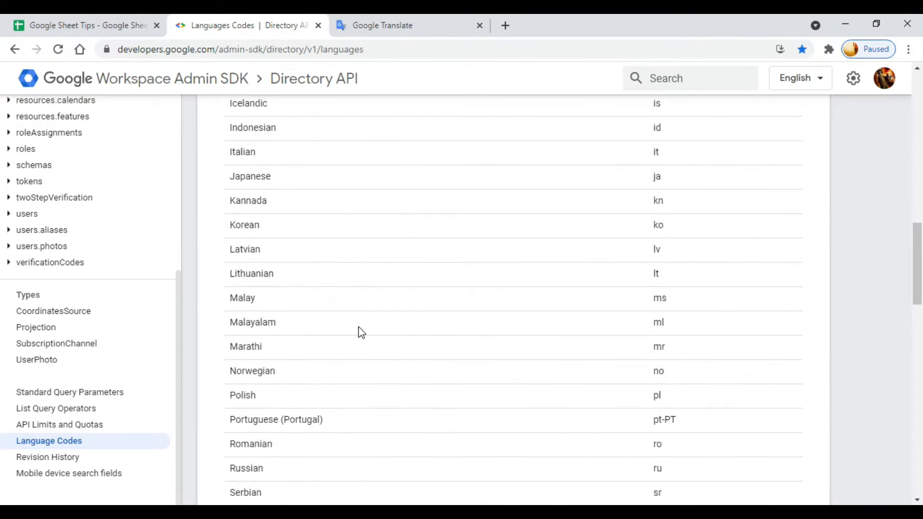
pyautogui.scroll(-9, 361, 333)
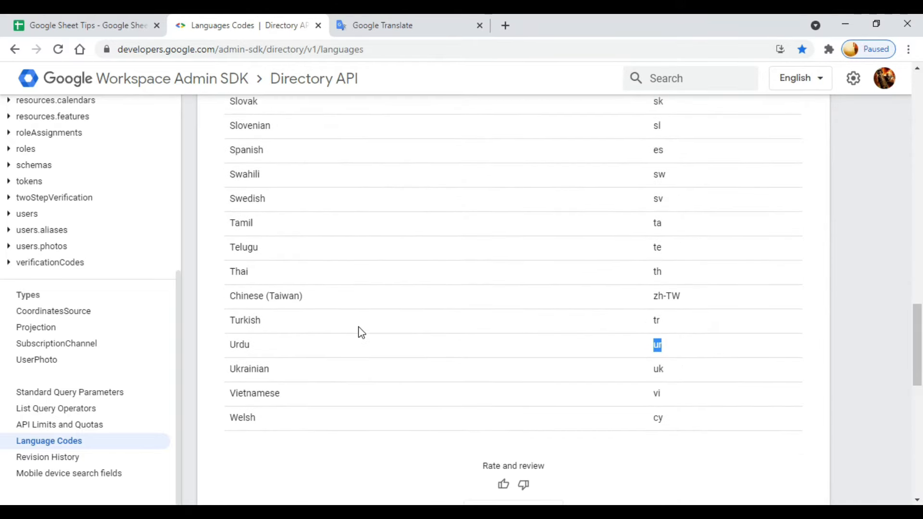
pyautogui.scroll(-1, 362, 332)
pyautogui.click(241, 314)
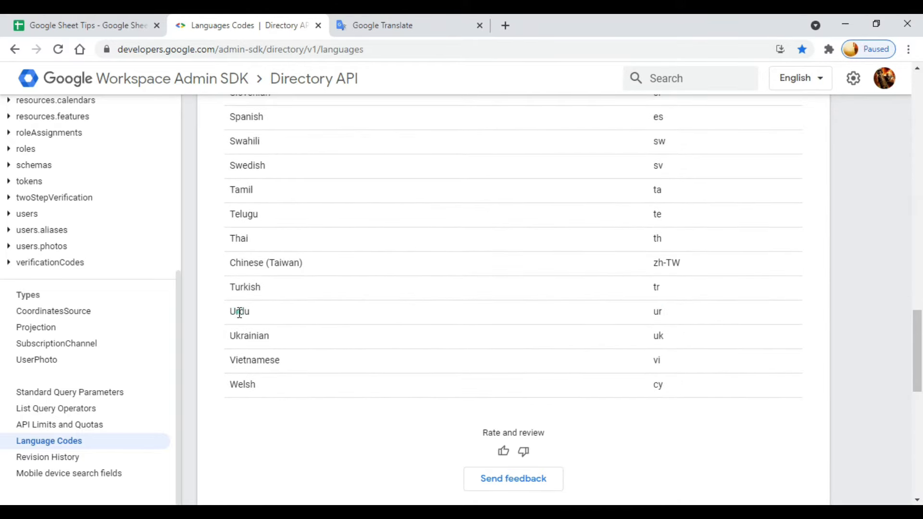
pyautogui.doubleClick(264, 312)
pyautogui.click(684, 314)
pyautogui.moveTo(683, 313); pyautogui.dragTo(232, 318)
pyautogui.click(87, 15)
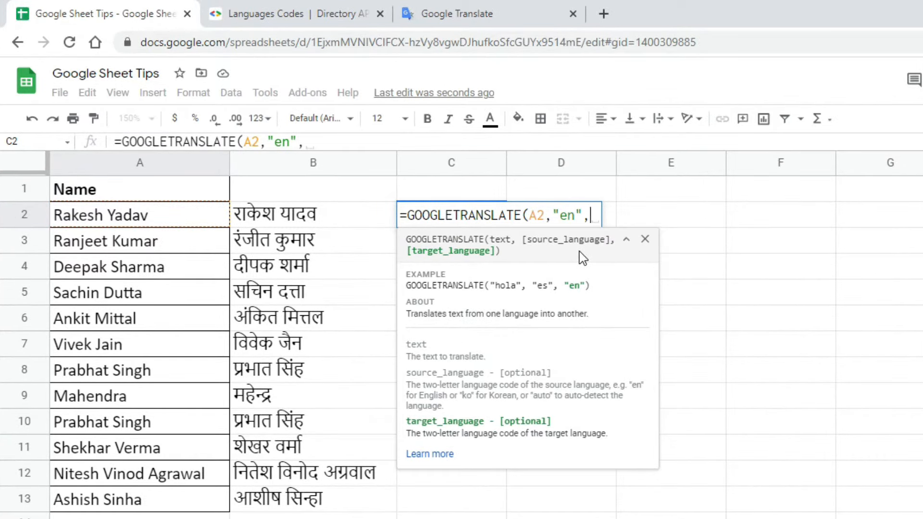
# - Complete the formula in C2 with "ur" as the target language, giving =GOOGLETRANSLATE(A2,"en","ur")
pyautogui.write('"')
pyautogui.write('u')
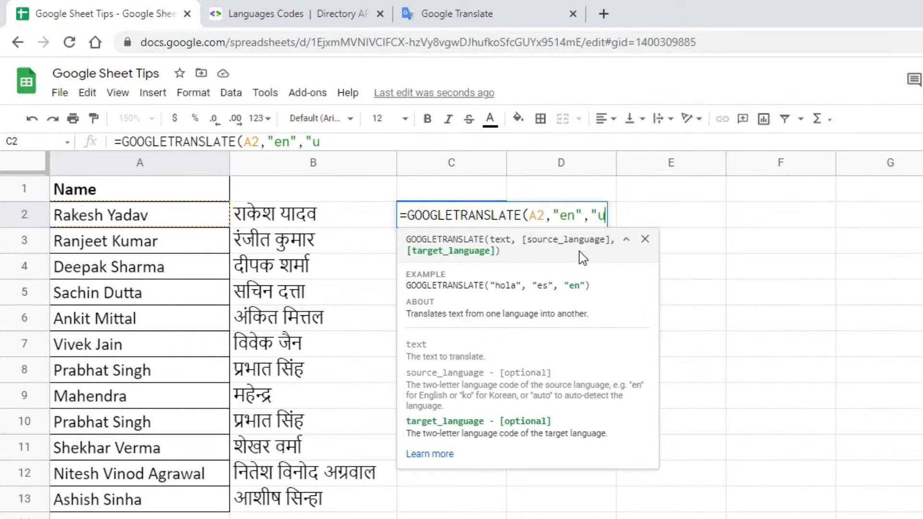
pyautogui.write('r"')
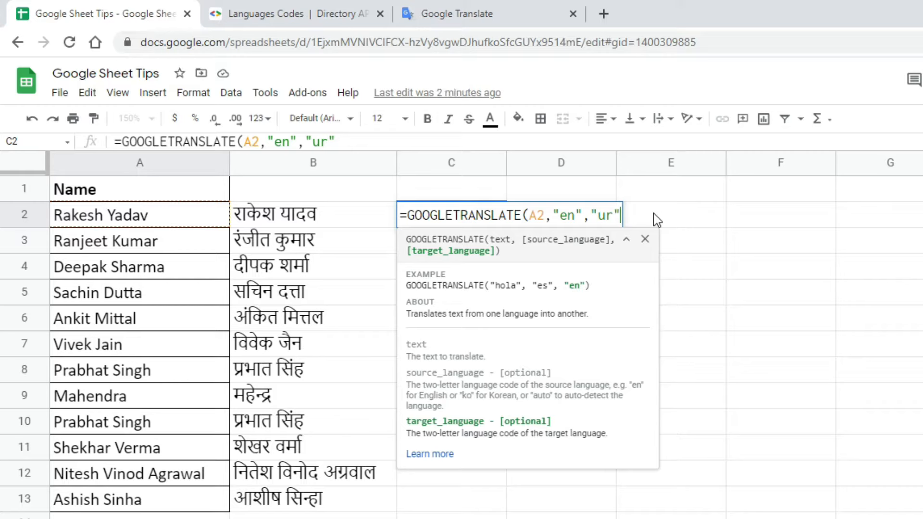
pyautogui.write(')')
pyautogui.press('Return')
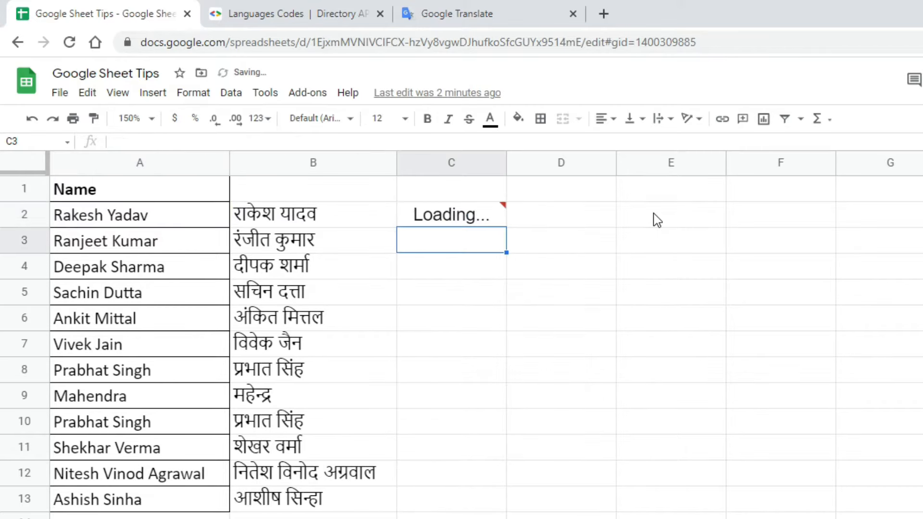
# - Fill the Urdu translation formula from C2 down to C13 alongside the list of names
pyautogui.click(138, 214)
pyautogui.click(465, 215)
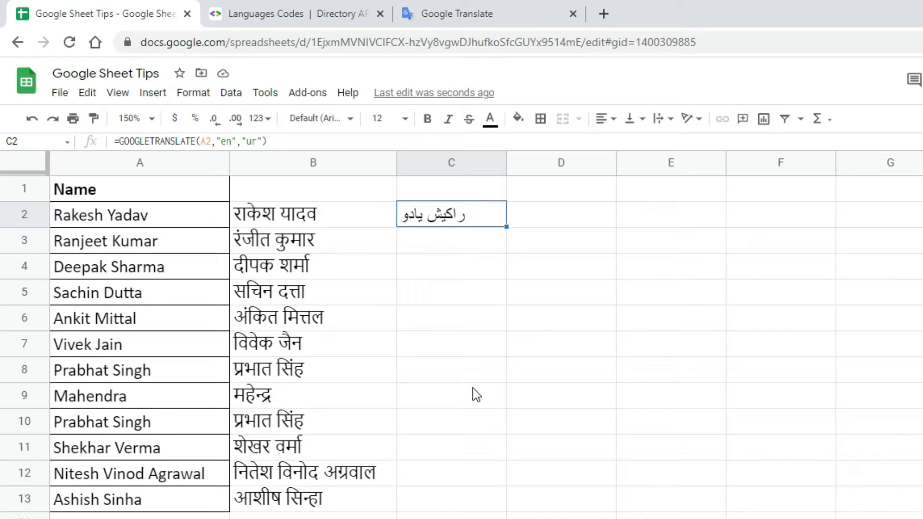
pyautogui.doubleClick(506, 228)
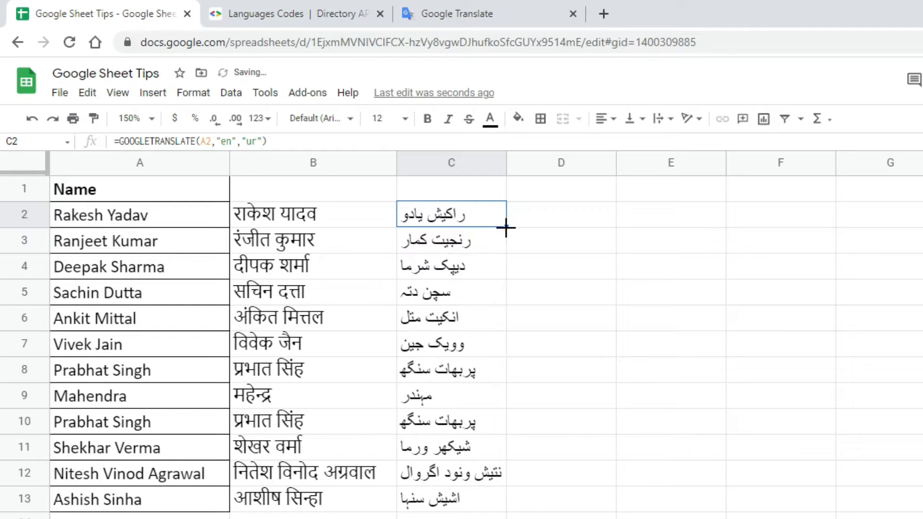
# - Check the Urdu translations against the names, copying the one in C8 and pasting it into Google Translate
pyautogui.click(146, 276)
pyautogui.click(480, 269)
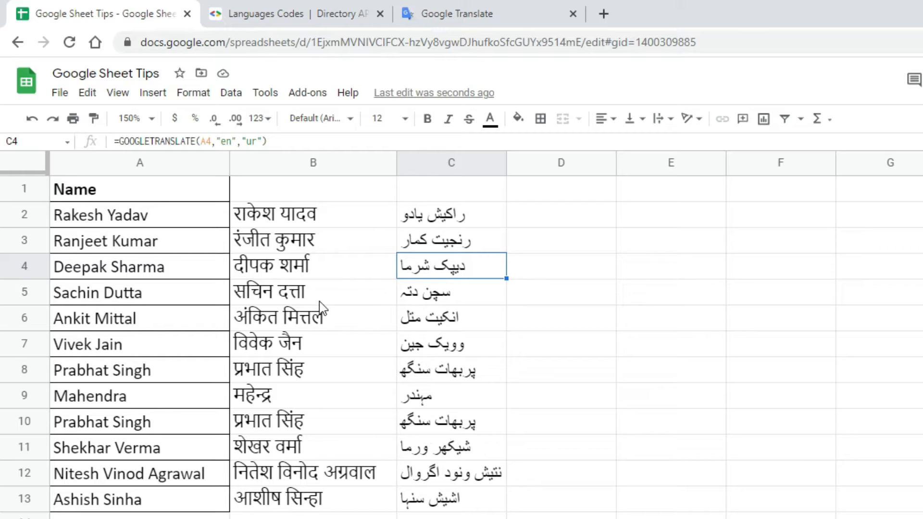
pyautogui.click(455, 378)
pyautogui.hotkey('ctrl', 'c')
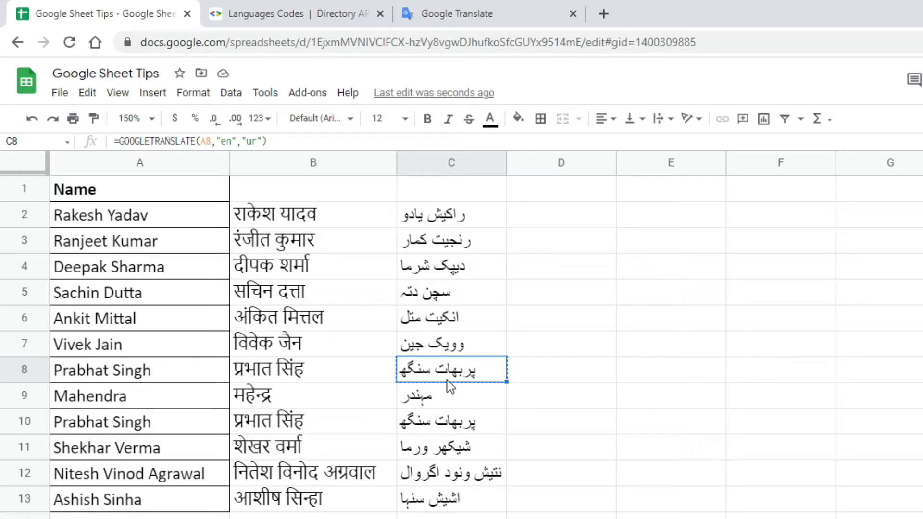
pyautogui.click(498, 10)
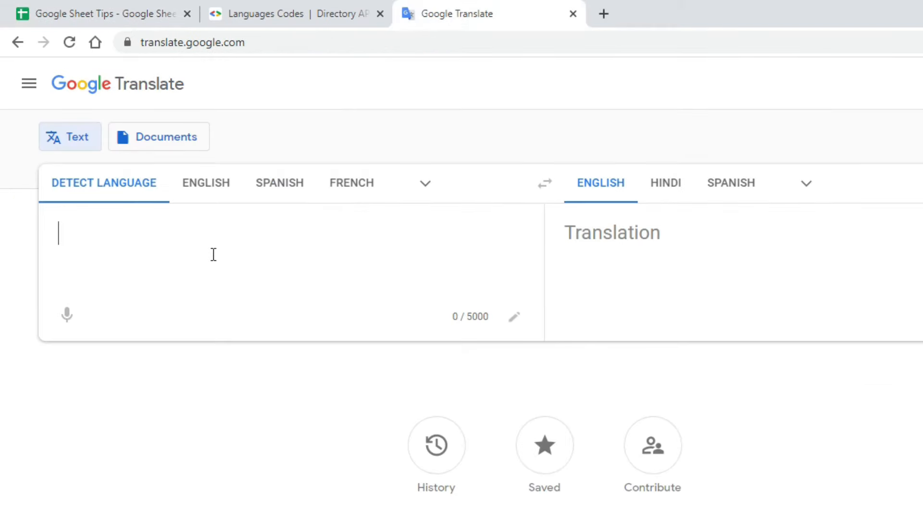
pyautogui.hotkey('ctrl', 'v')
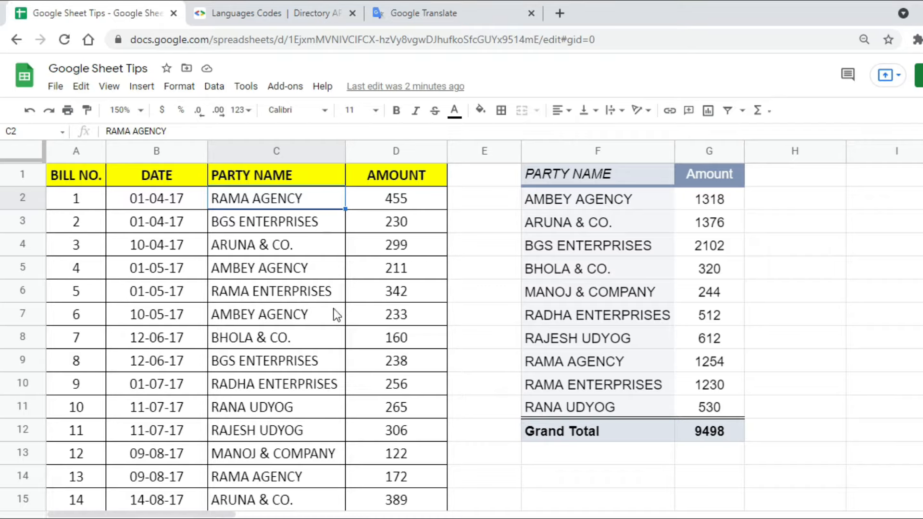
# - Review the bill entries on the Tips2 sheet and the pivot table that totals the amount per party name
pyautogui.scroll(-10, 333, 314)
pyautogui.scroll(-5, 334, 315)
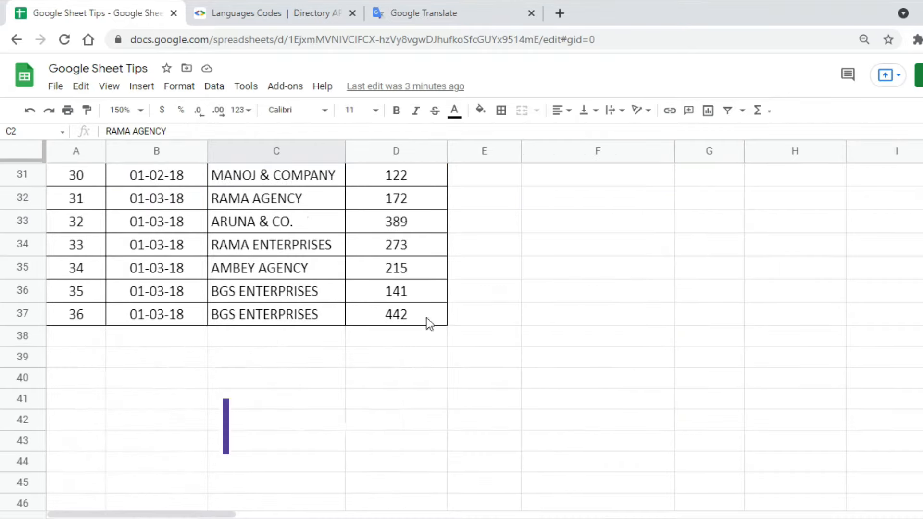
pyautogui.scroll(7, 457, 315)
pyautogui.scroll(8, 460, 318)
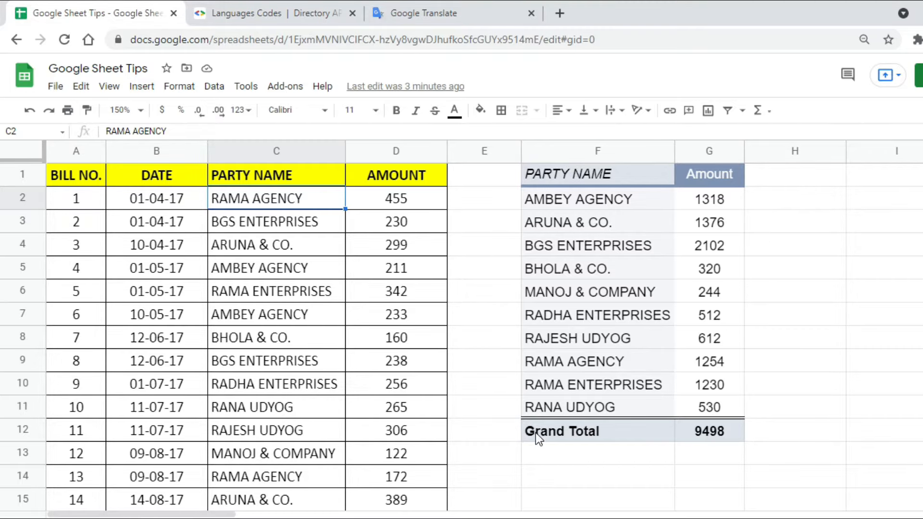
pyautogui.moveTo(298, 200); pyautogui.dragTo(301, 496)
pyautogui.scroll(11, 371, 339)
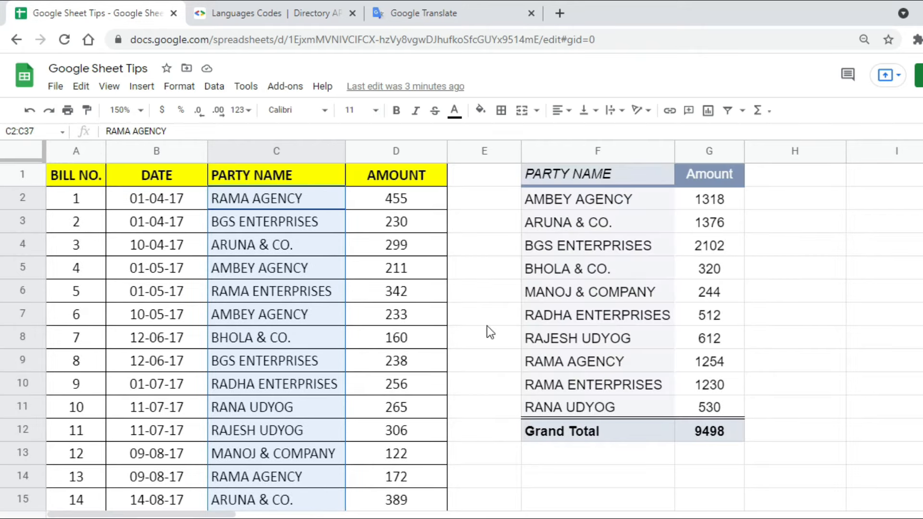
pyautogui.click(643, 246)
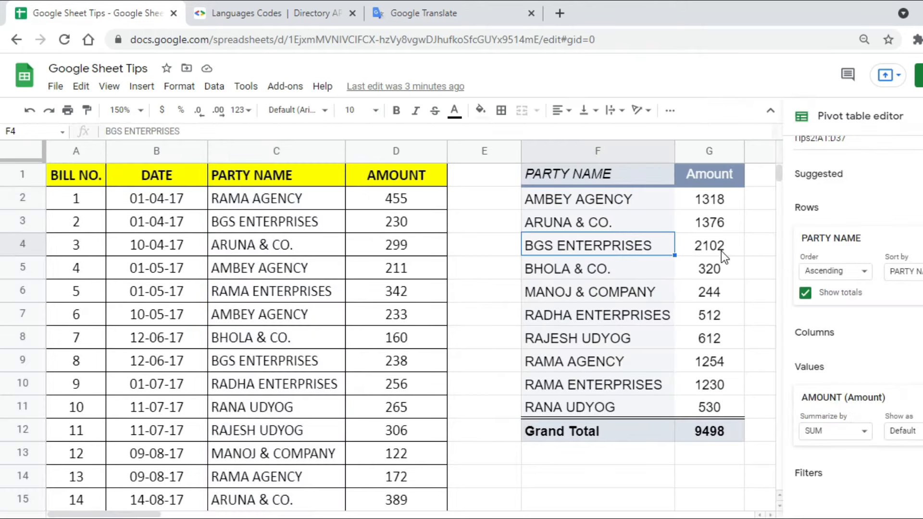
pyautogui.click(722, 253)
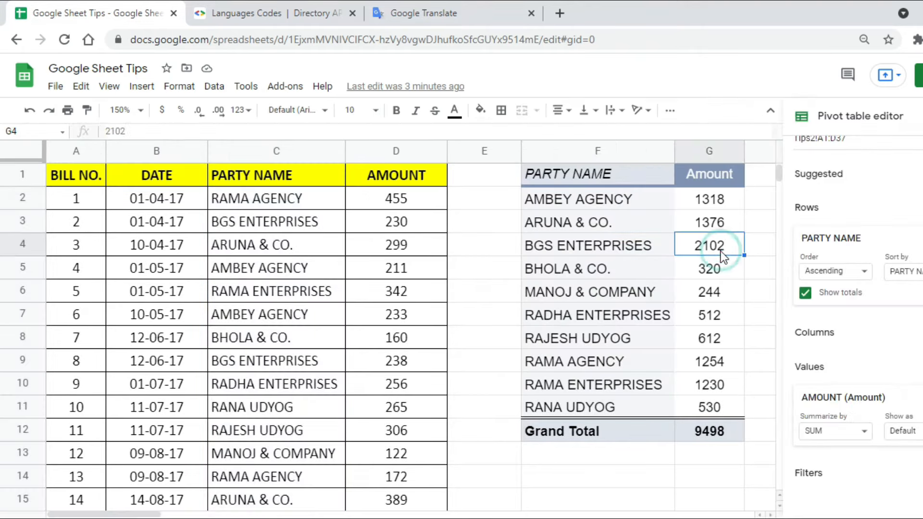
# - Set the ARUNA & CO. amount for bill 3 to 16000 in D4 and check the party's total in the pivot table
pyautogui.click(397, 250)
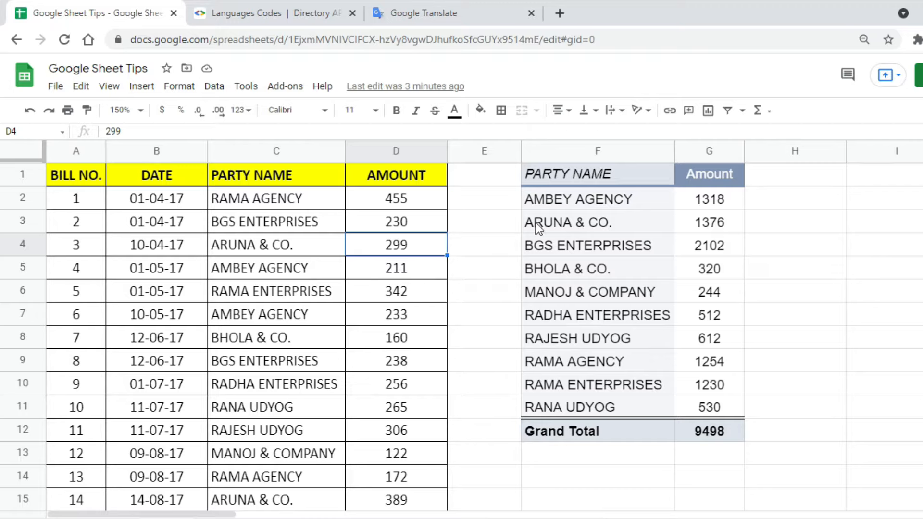
pyautogui.click(715, 224)
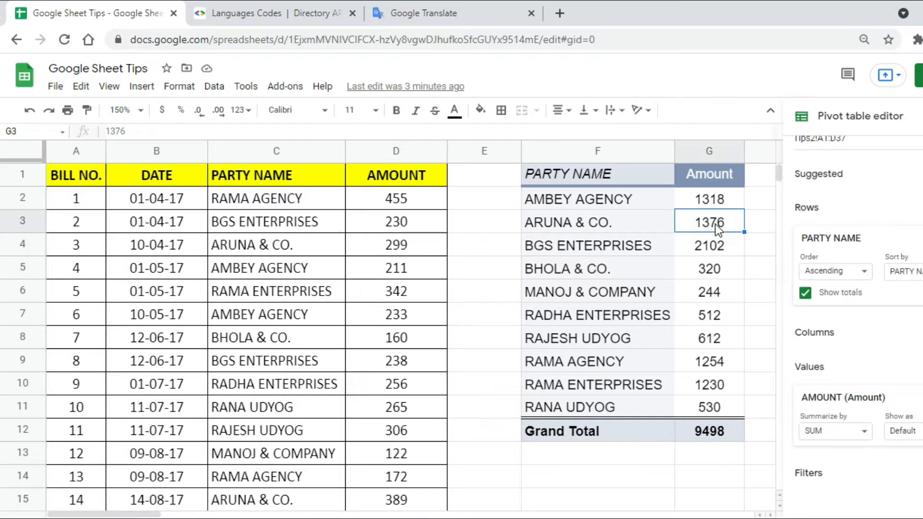
pyautogui.click(280, 243)
pyautogui.click(401, 252)
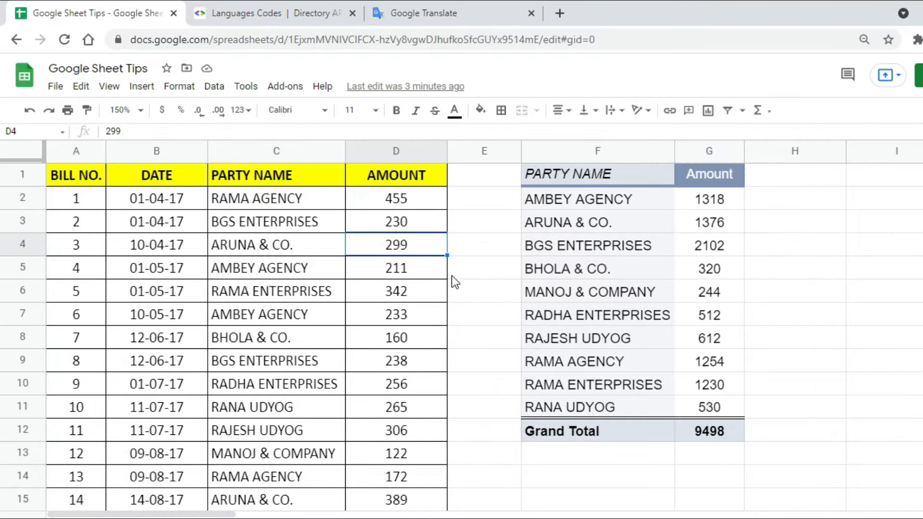
pyautogui.write('16000')
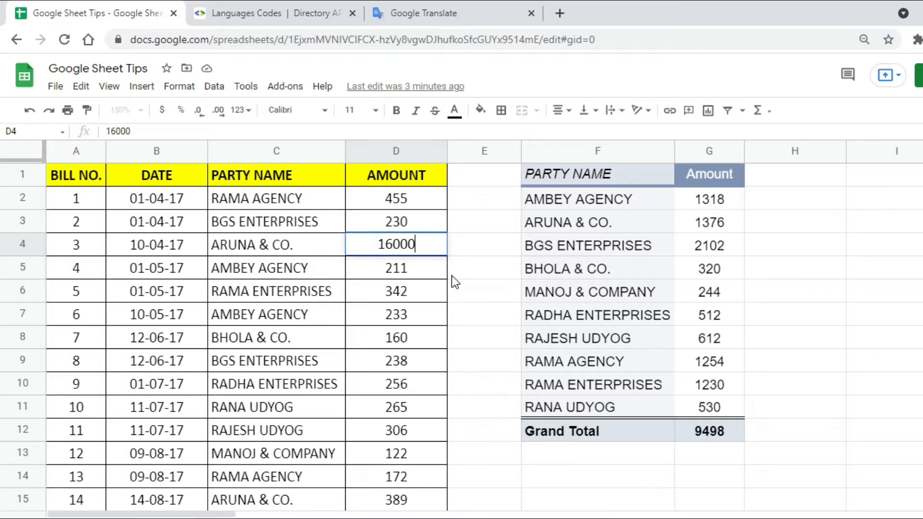
pyautogui.press('Return')
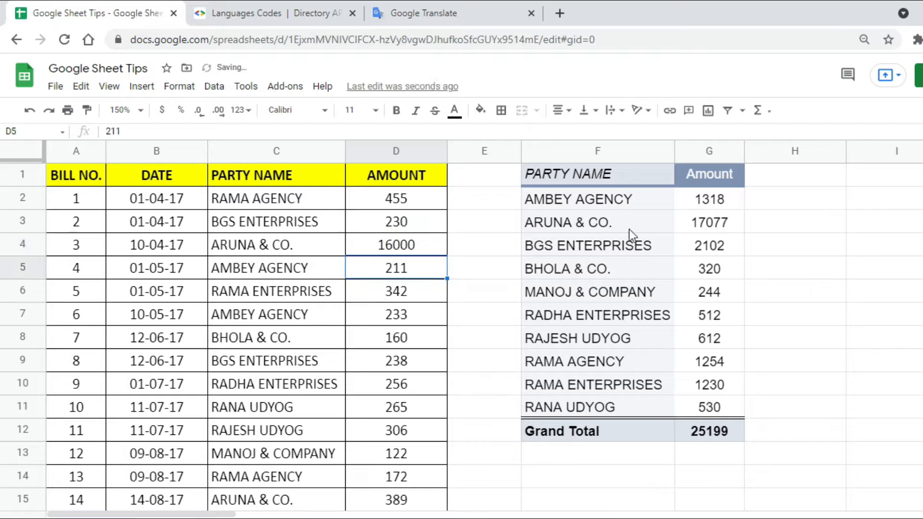
pyautogui.click(724, 226)
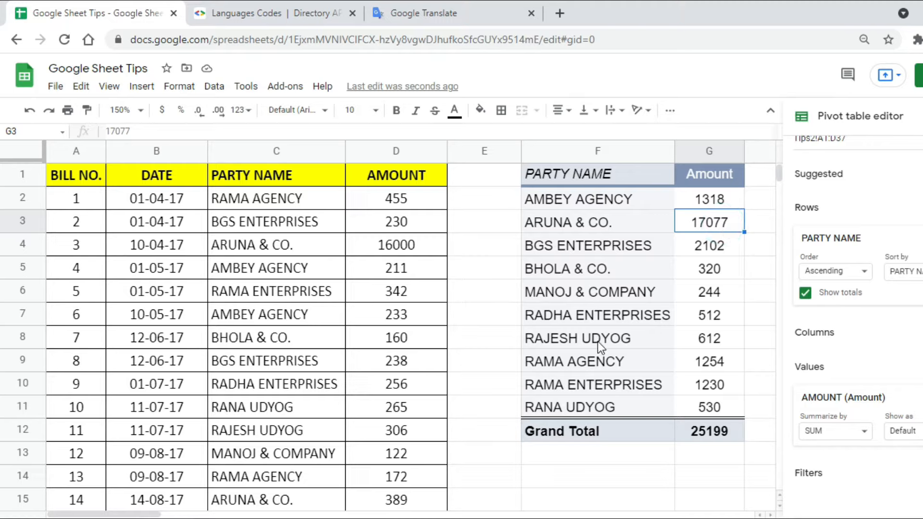
# - Set the AMBEY AGENCY amount for bill 4 to 20000 in D5 and check the party's total in the pivot table
pyautogui.click(708, 198)
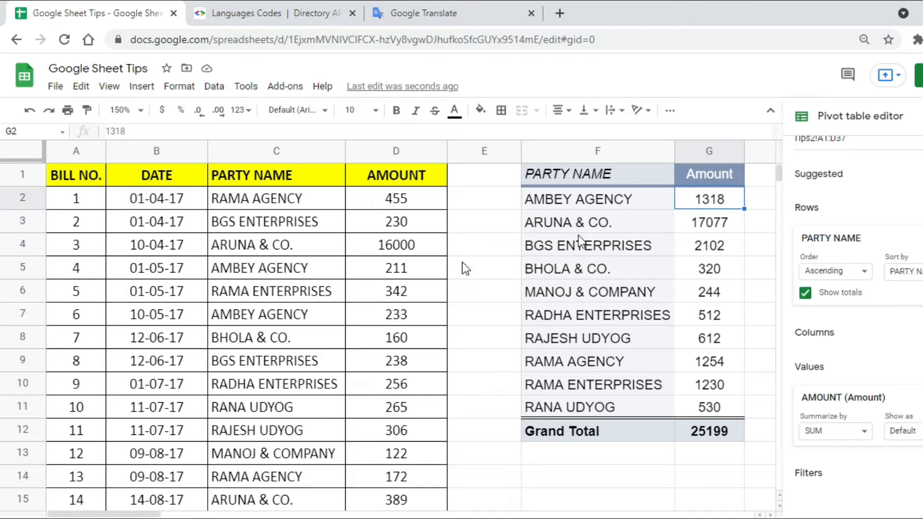
pyautogui.click(381, 273)
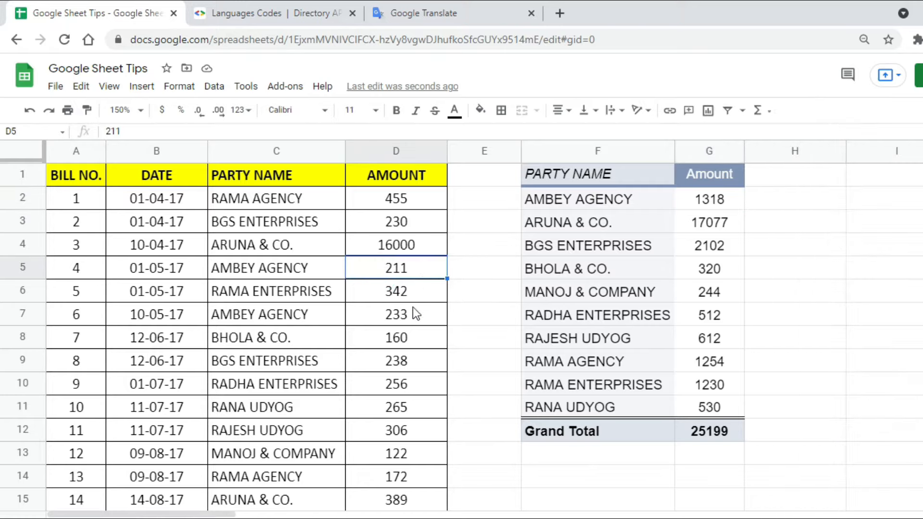
pyautogui.write('20000')
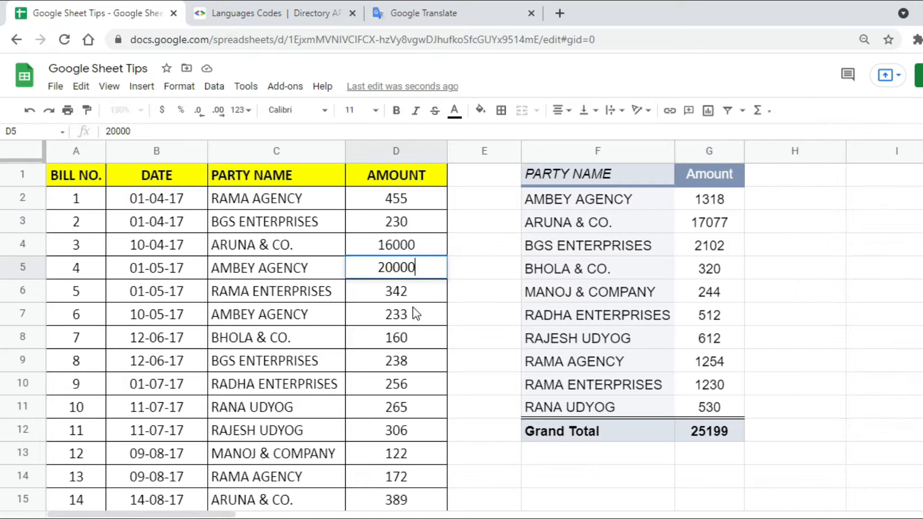
pyautogui.press('Return')
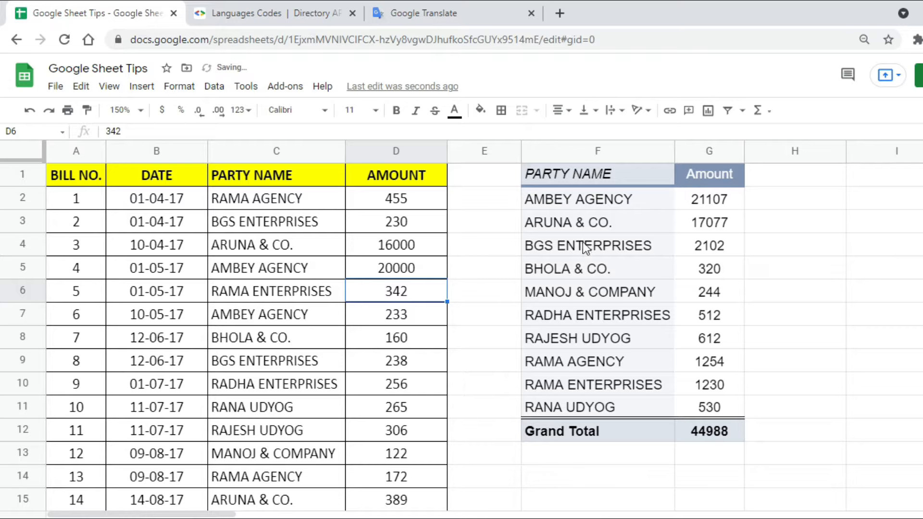
pyautogui.click(723, 205)
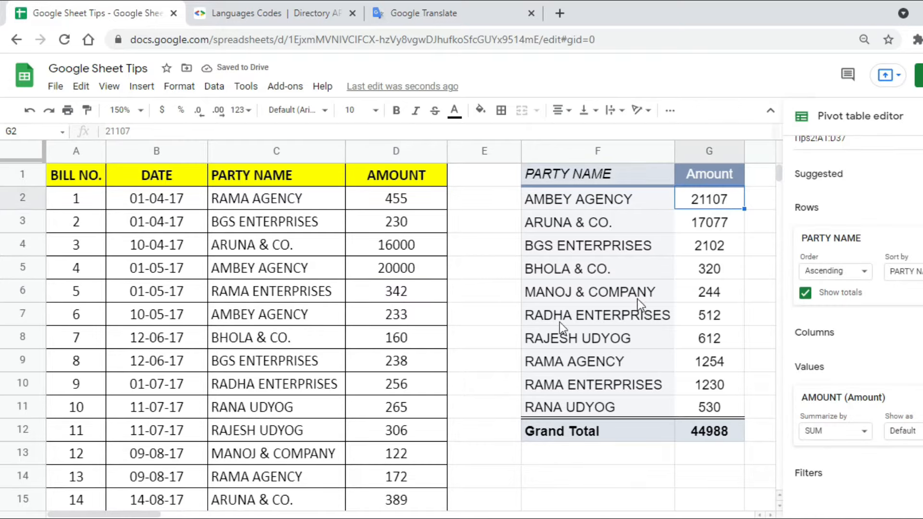
pyautogui.click(381, 337)
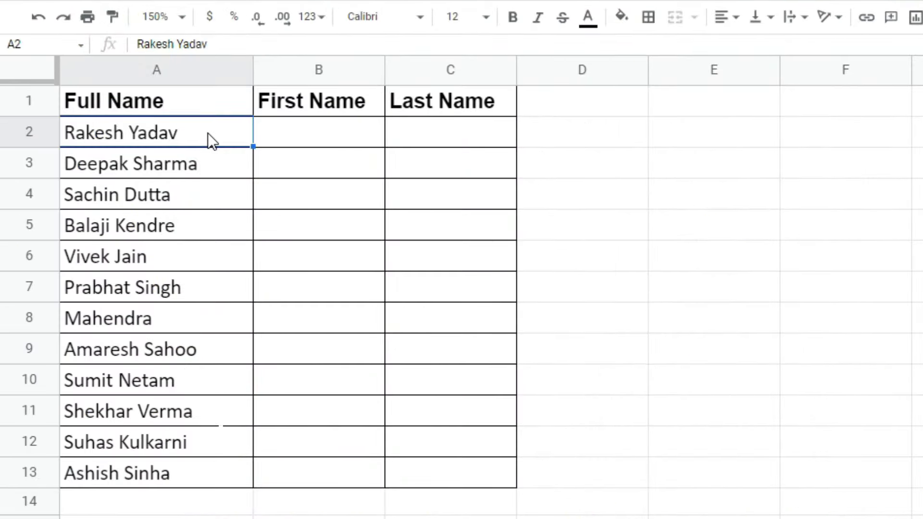
# - Enter =SPLIT(A2," ") in B2 to divide the full name into the First Name and Last Name columns
pyautogui.click(196, 72)
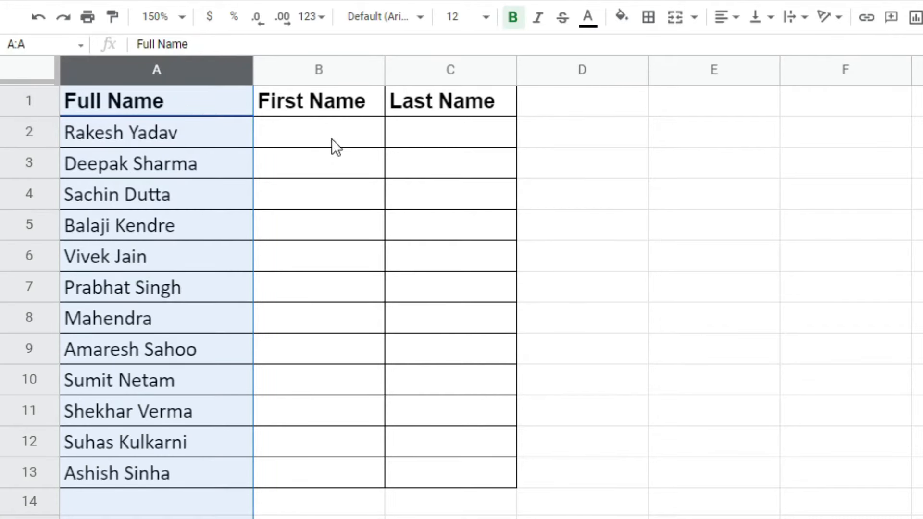
pyautogui.click(324, 67)
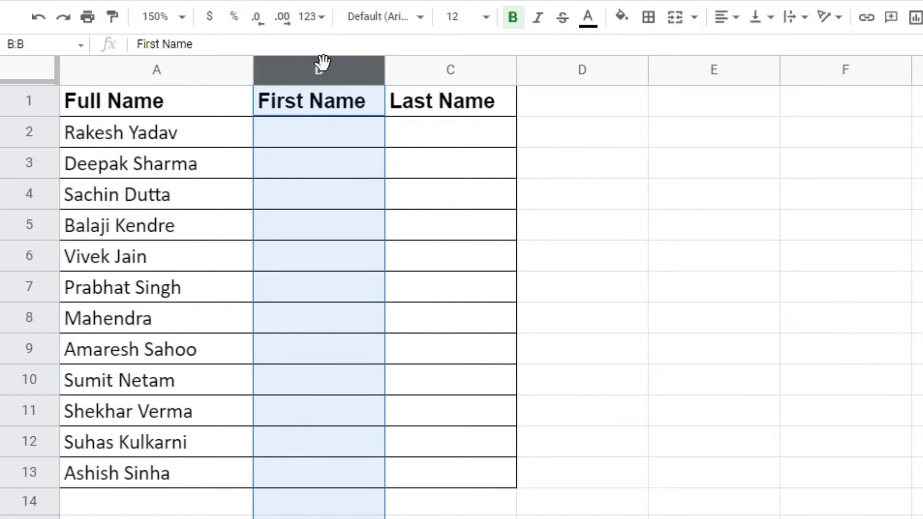
pyautogui.click(434, 70)
pyautogui.click(292, 132)
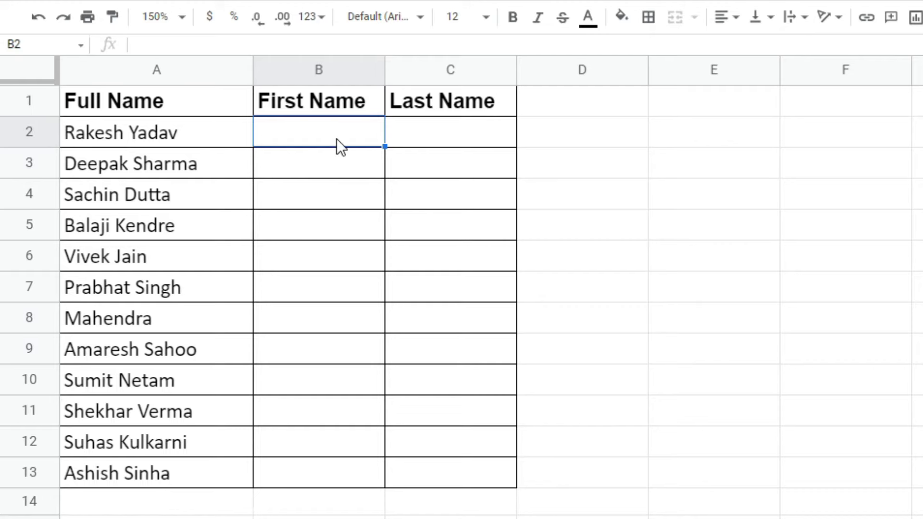
pyautogui.write('=')
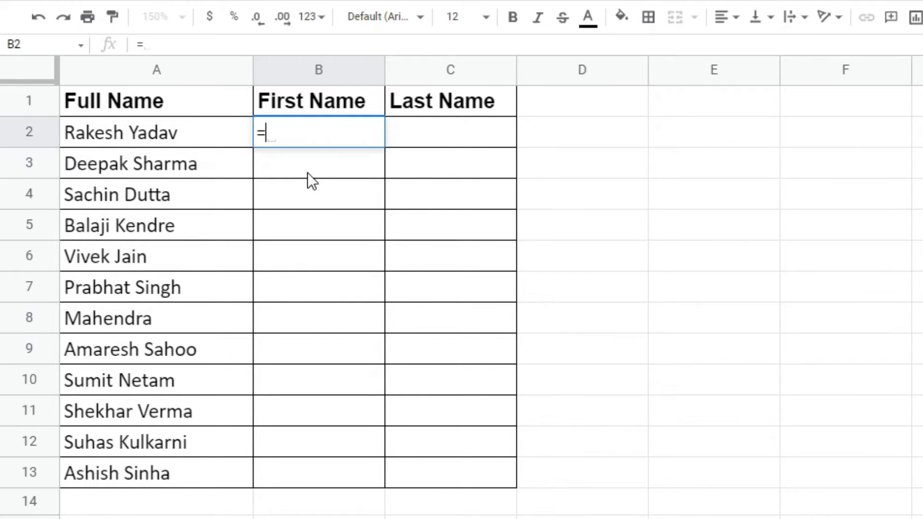
pyautogui.write('split')
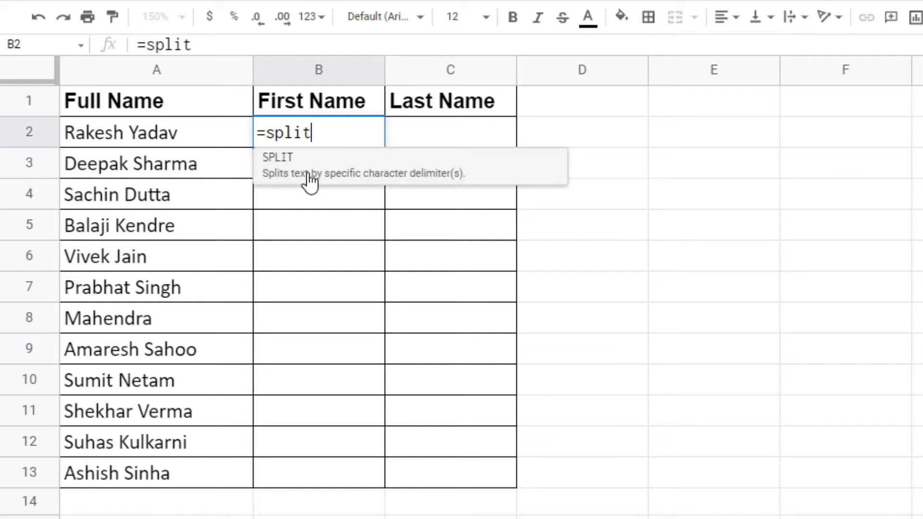
pyautogui.click(308, 174)
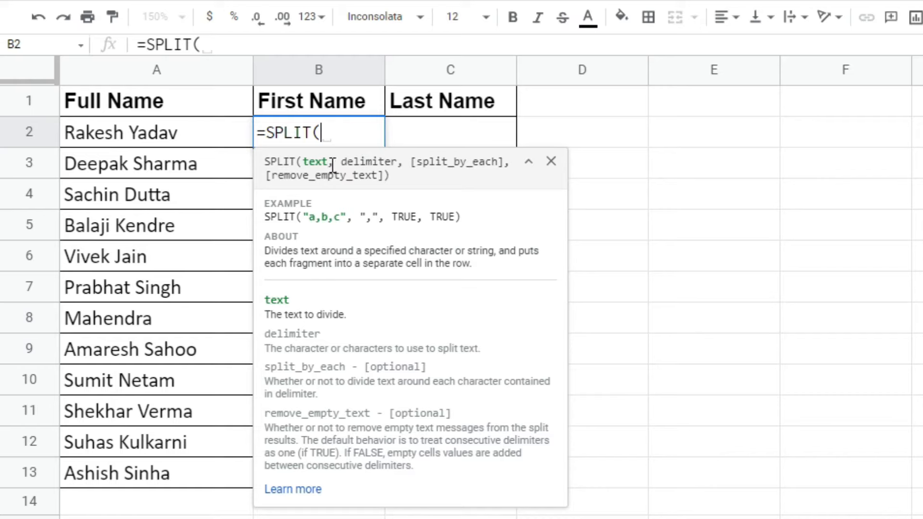
pyautogui.click(172, 127)
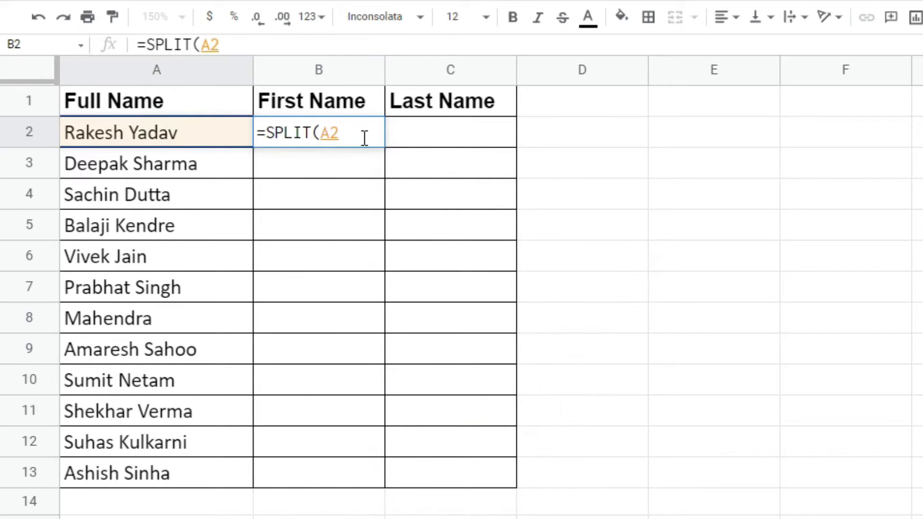
pyautogui.write(',')
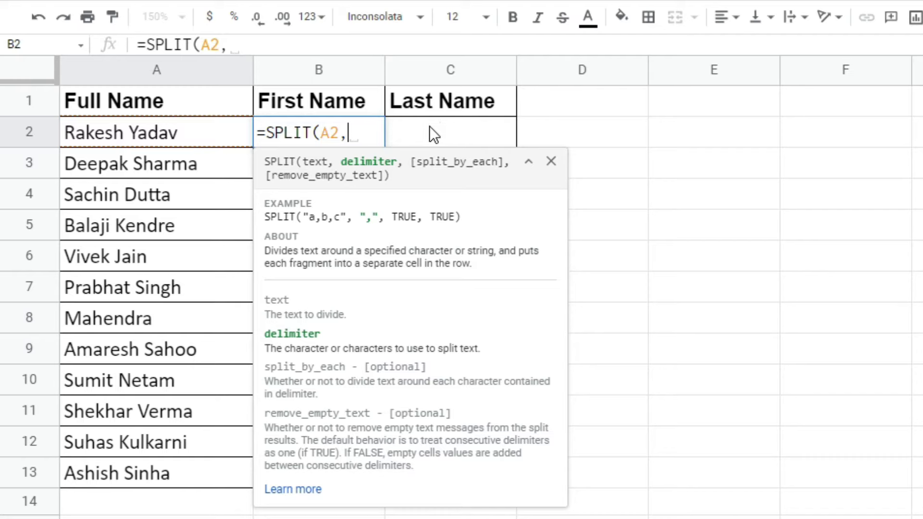
pyautogui.write('" "')
pyautogui.write(')')
pyautogui.press('Return')
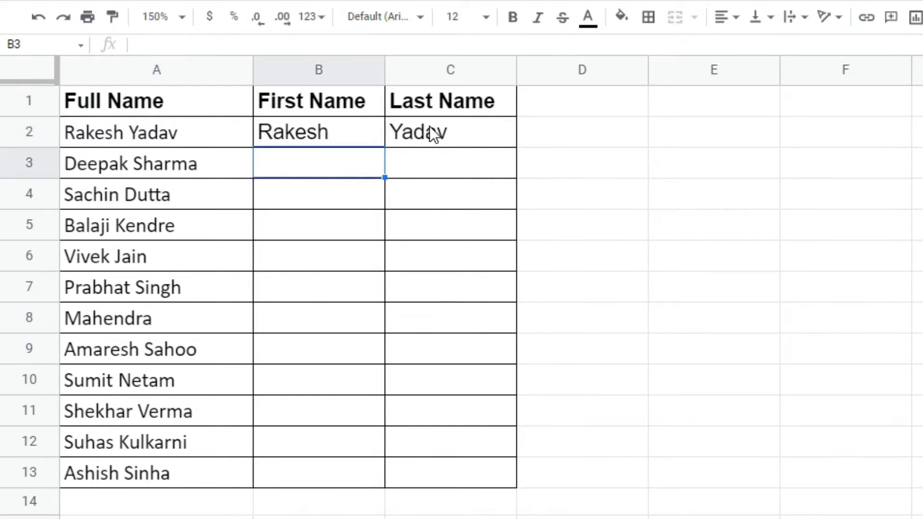
# - Fill the SPLIT formula from B2 down to B13 and check the resulting first and last names
pyautogui.click(360, 130)
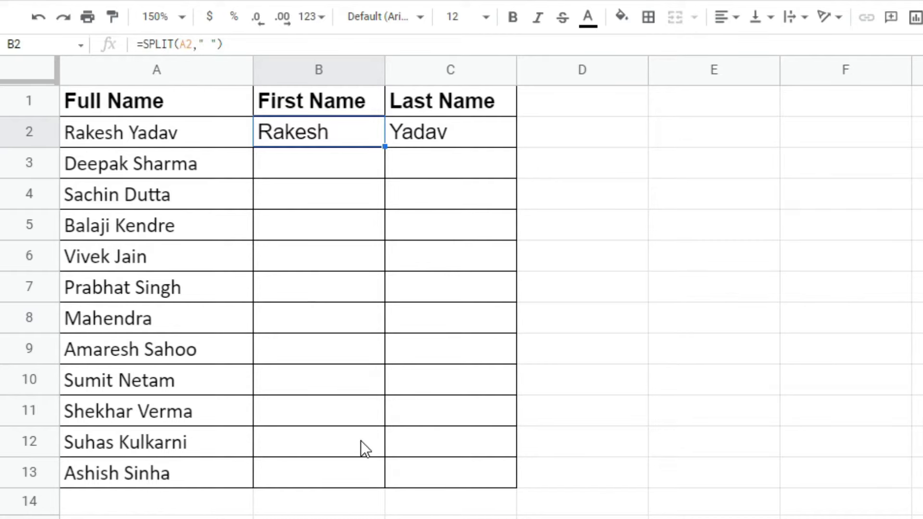
pyautogui.doubleClick(383, 148)
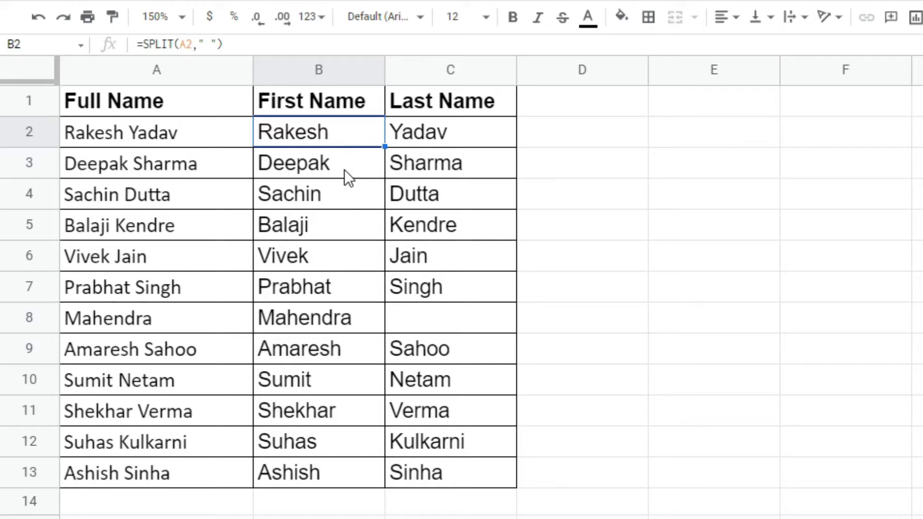
pyautogui.click(344, 171)
pyautogui.click(329, 263)
pyautogui.click(338, 360)
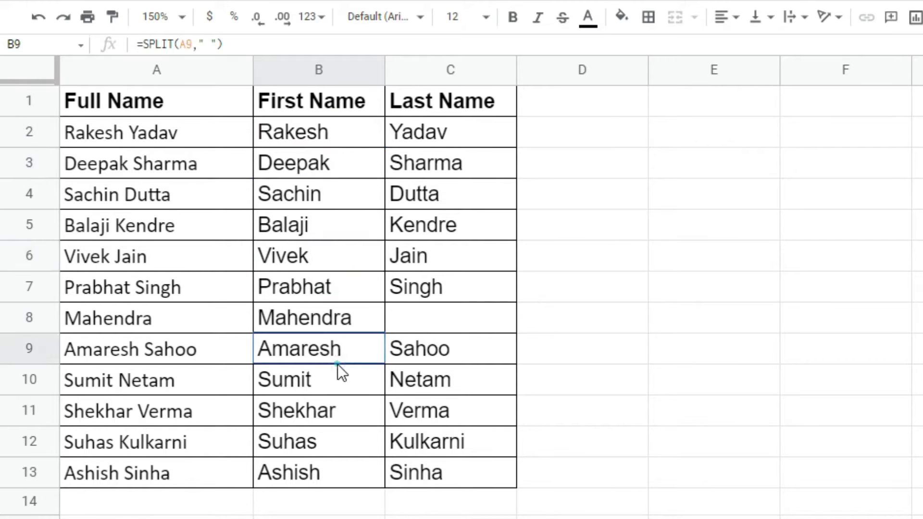
pyautogui.click(322, 443)
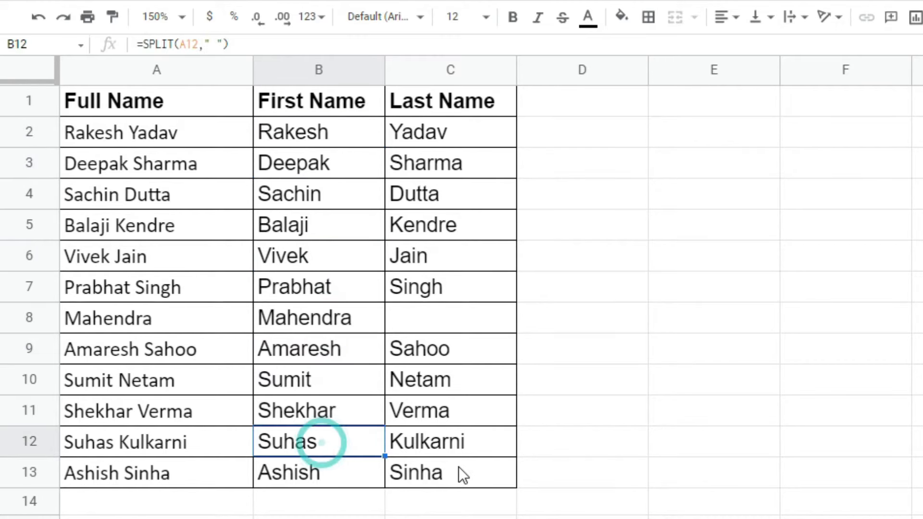
pyautogui.click(466, 444)
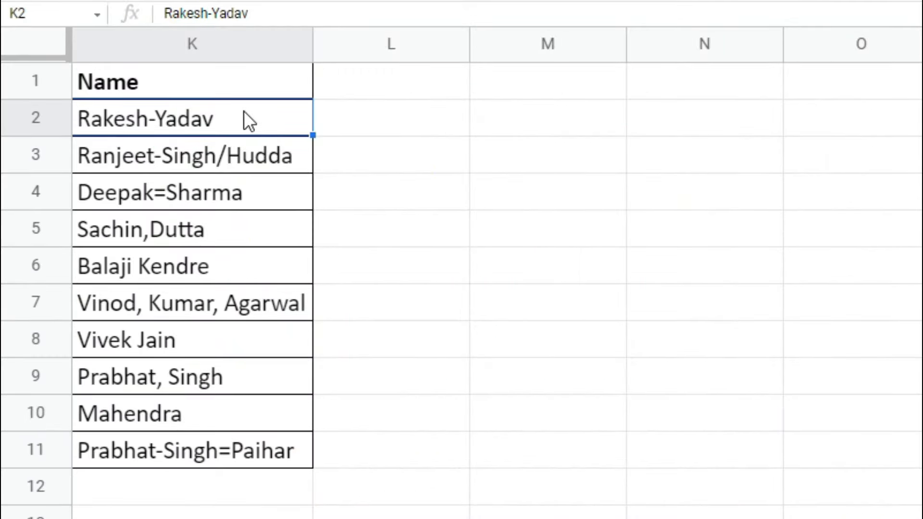
# - Examine the separators used between the name parts in K2:K11
pyautogui.moveTo(244, 111); pyautogui.dragTo(250, 462)
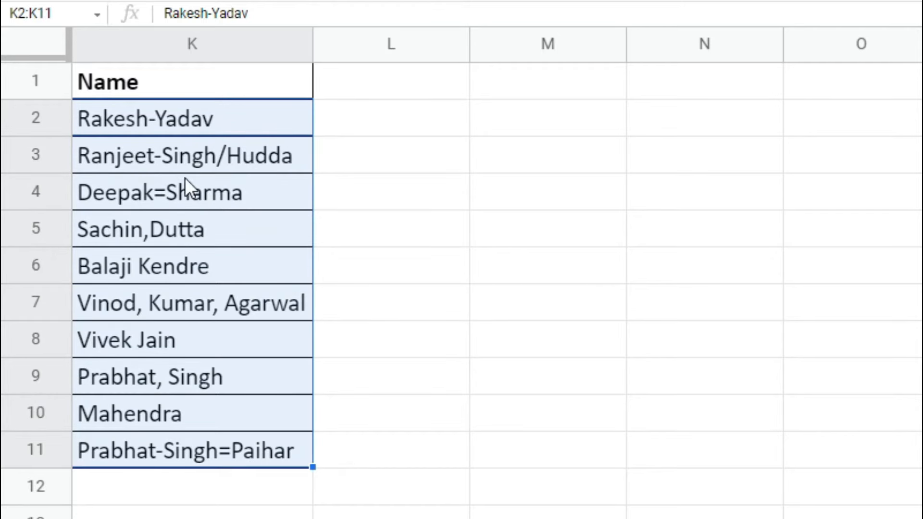
pyautogui.click(163, 160)
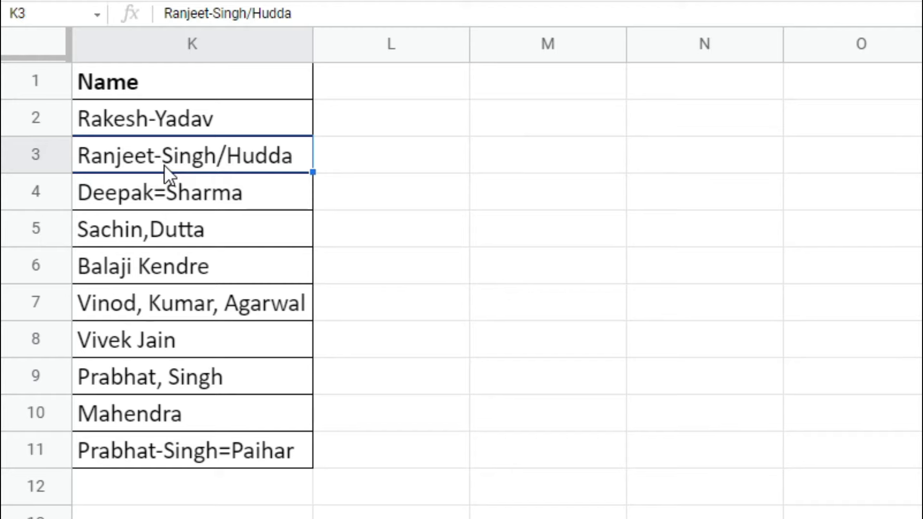
pyautogui.click(232, 120)
pyautogui.click(233, 163)
pyautogui.click(258, 120)
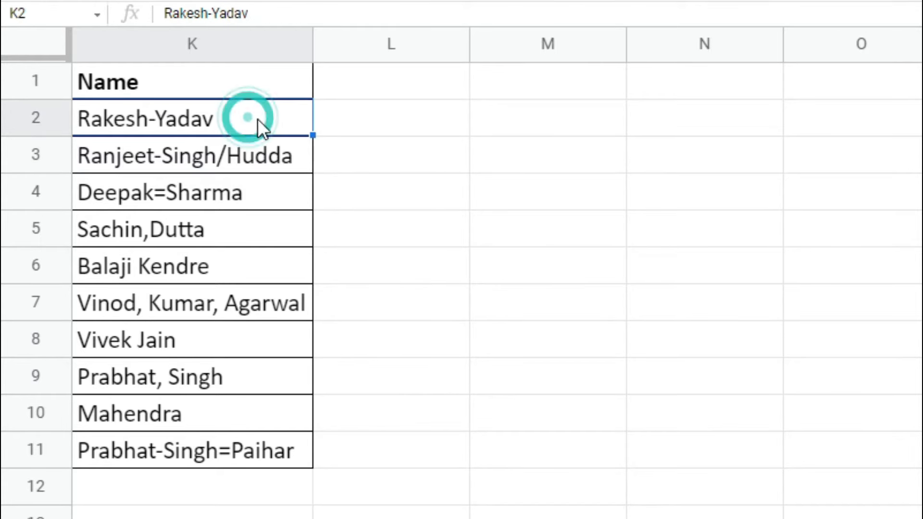
# - Enter =SPLIT(K2,"-/=, ") in L2 to divide the name at any of the listed separators
pyautogui.click(369, 125)
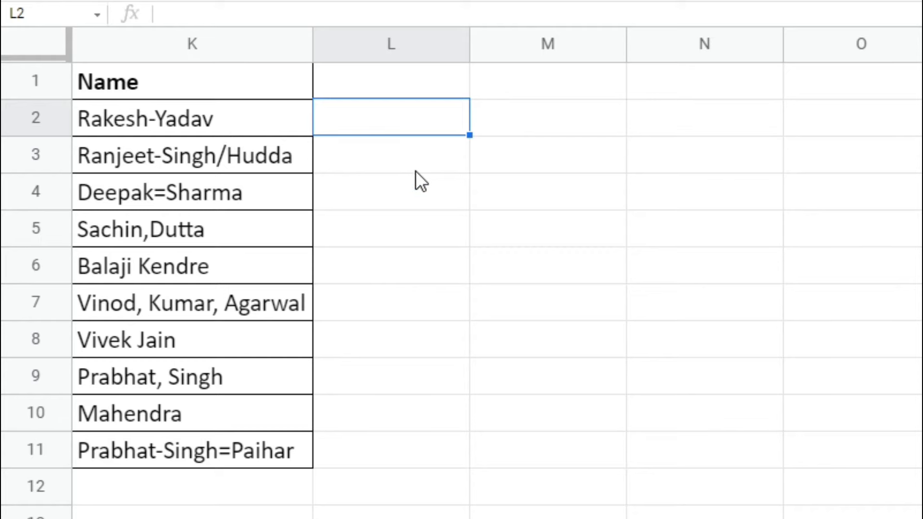
pyautogui.write('=spl')
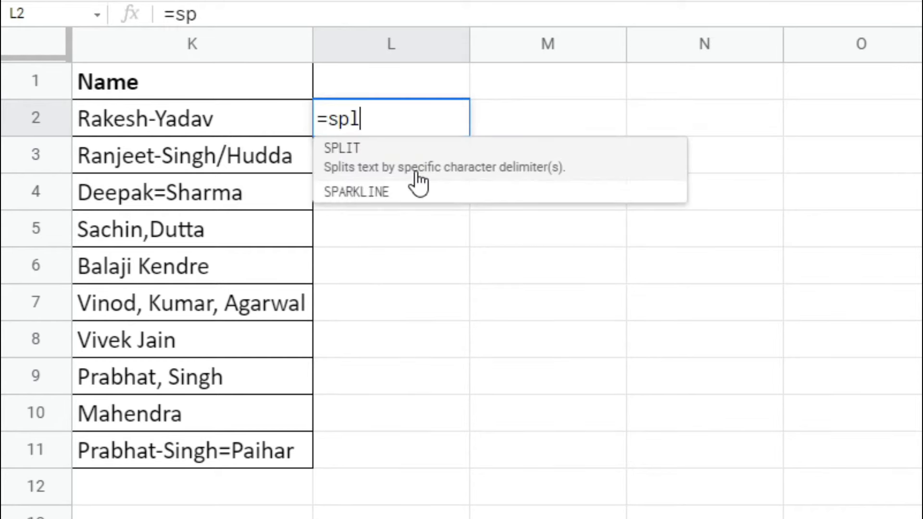
pyautogui.write('it')
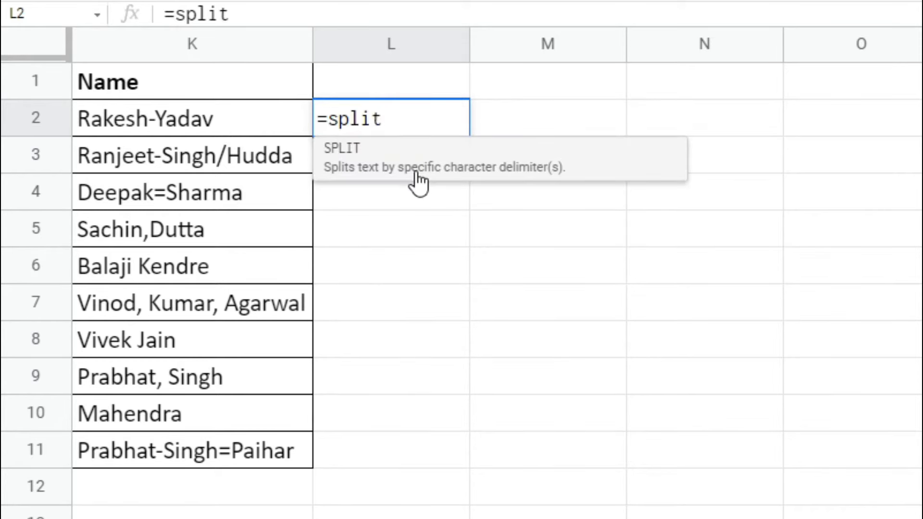
pyautogui.press('Tab')
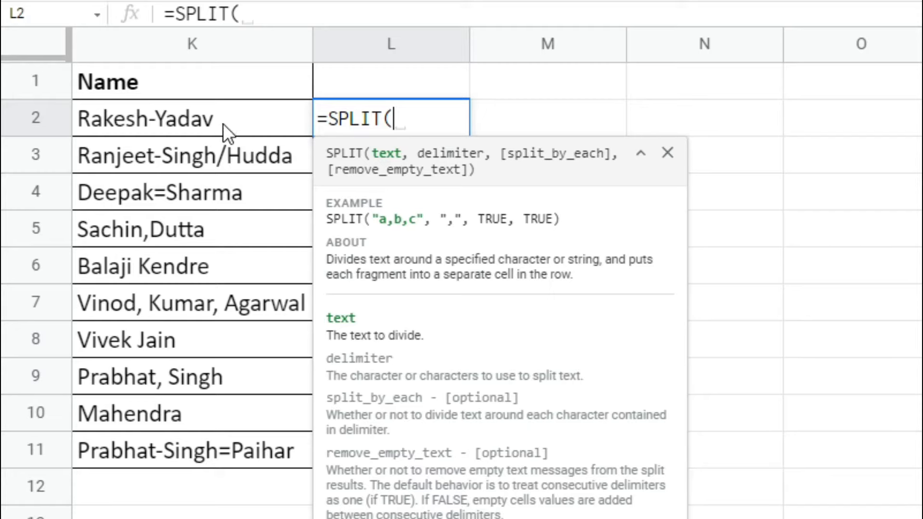
pyautogui.click(236, 119)
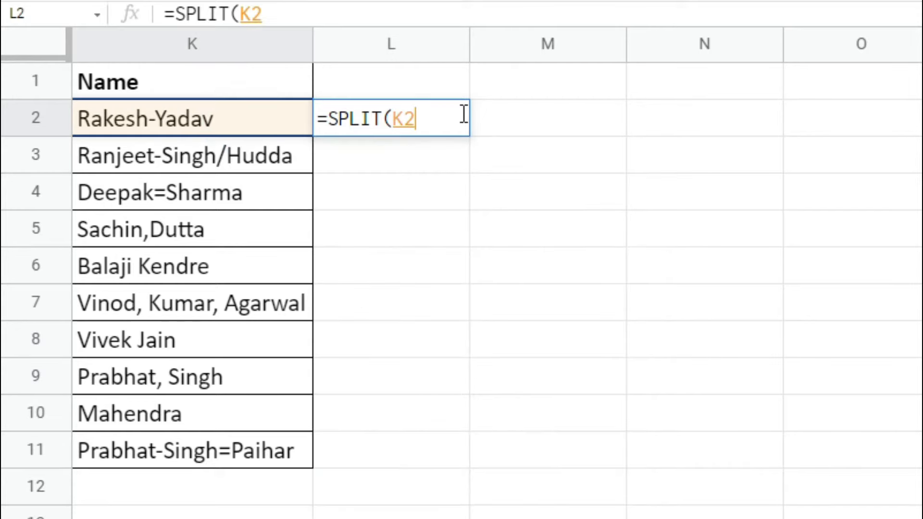
pyautogui.write(',')
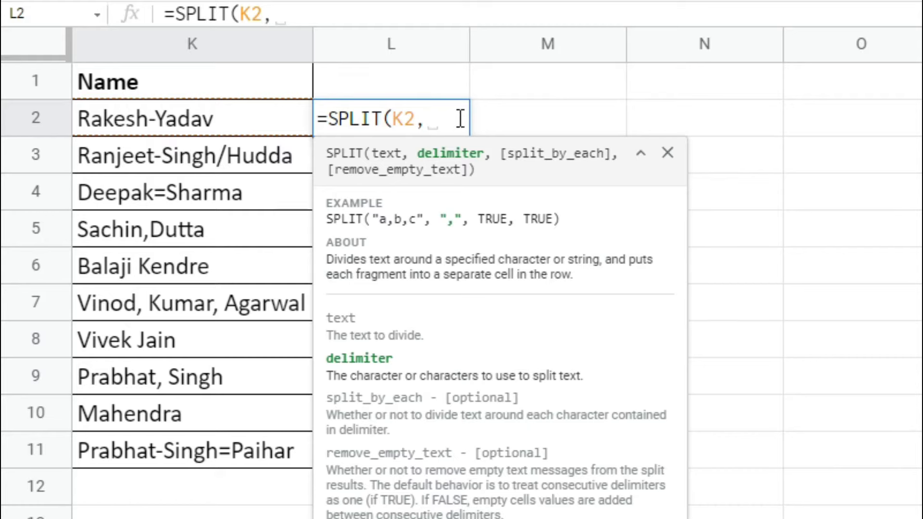
pyautogui.write('"')
pyautogui.write('-/')
pyautogui.write('=,')
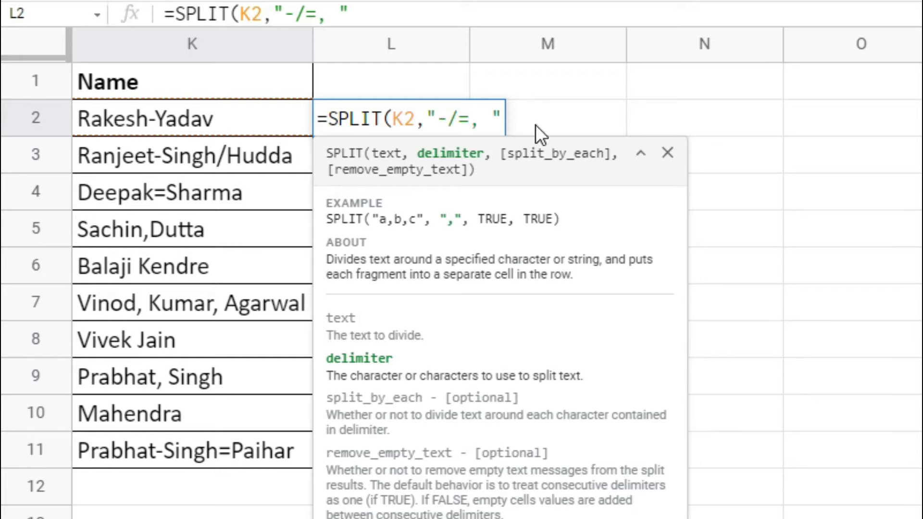
pyautogui.write(')')
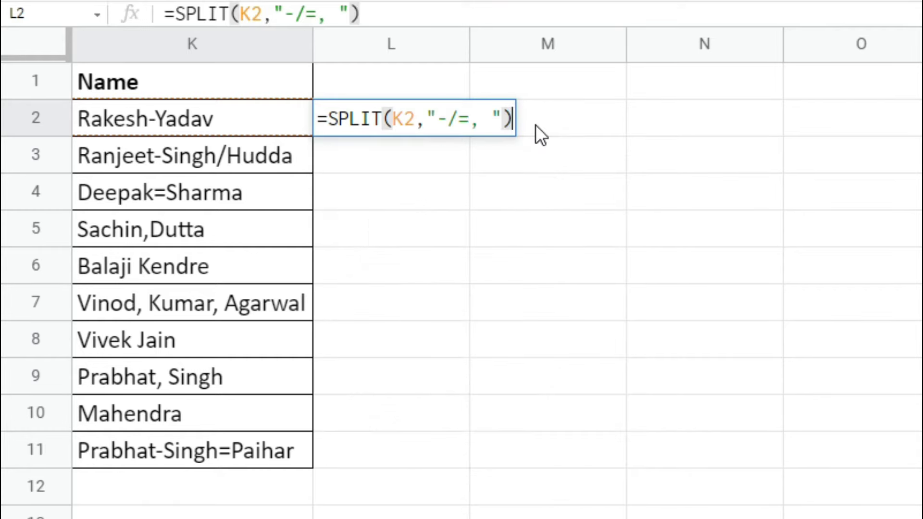
pyautogui.press('Return')
# - Fill the SPLIT formula from L2 down to L11 and check the separated names in columns L to N
pyautogui.click(417, 121)
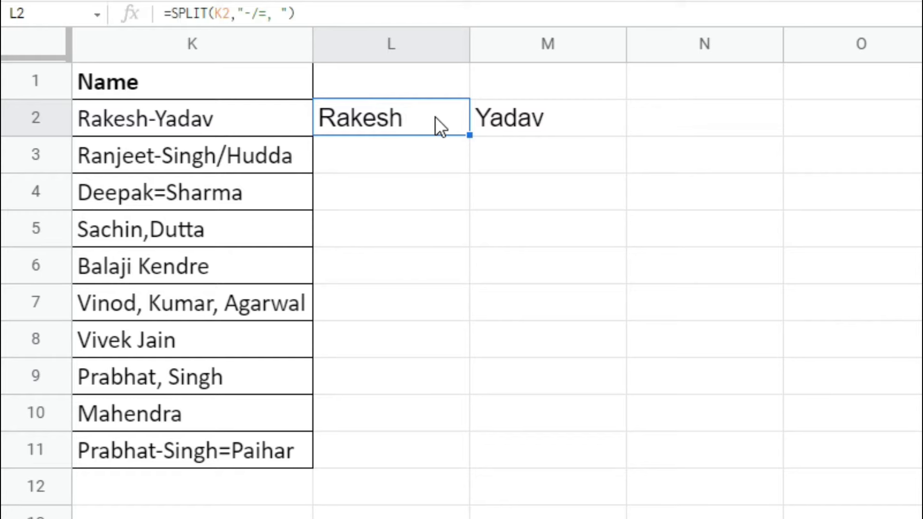
pyautogui.doubleClick(469, 136)
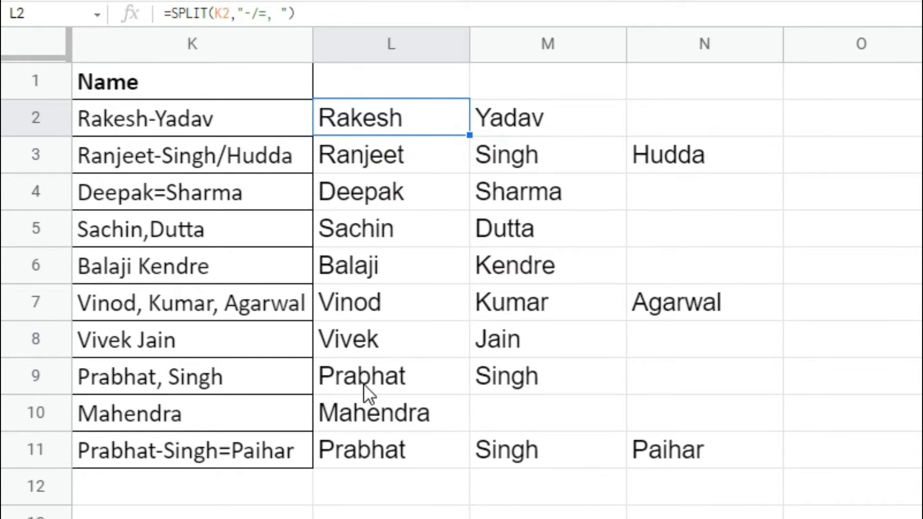
pyautogui.click(363, 383)
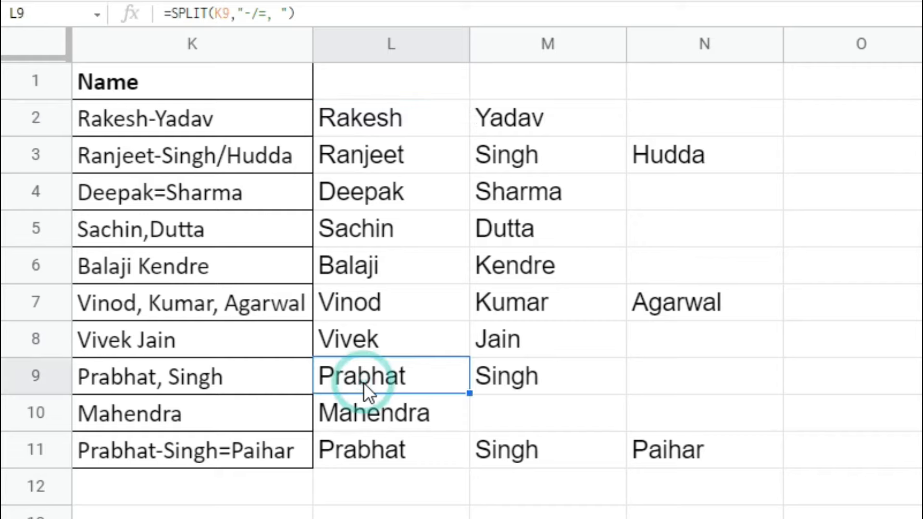
pyautogui.click(367, 304)
pyautogui.click(507, 304)
pyautogui.click(685, 296)
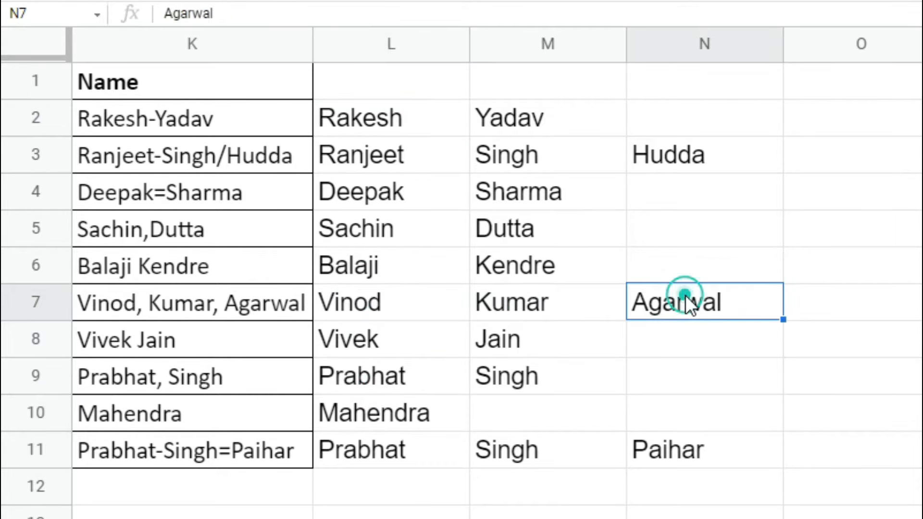
pyautogui.click(393, 263)
pyautogui.click(391, 226)
pyautogui.click(397, 188)
pyautogui.click(398, 154)
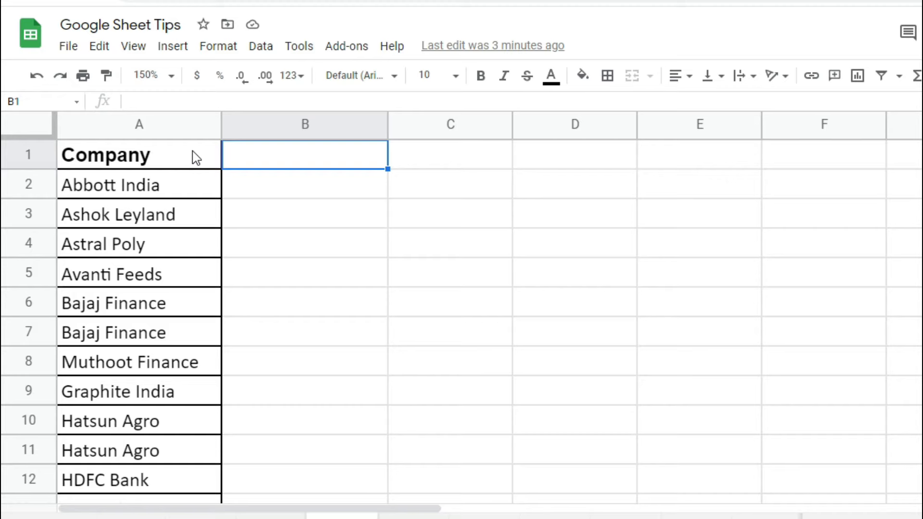
# - Open data validation for cell B1 on the company sheet with List from a range as the criteria
pyautogui.click(340, 159)
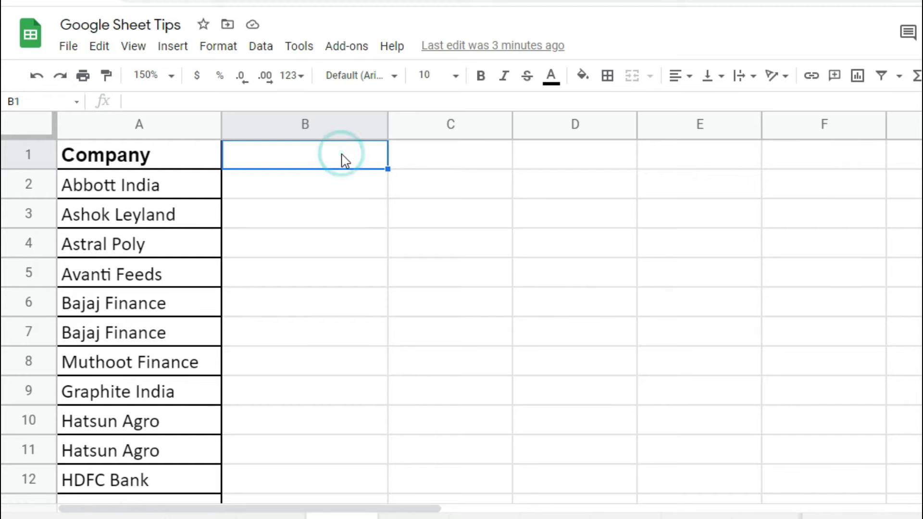
pyautogui.click(262, 46)
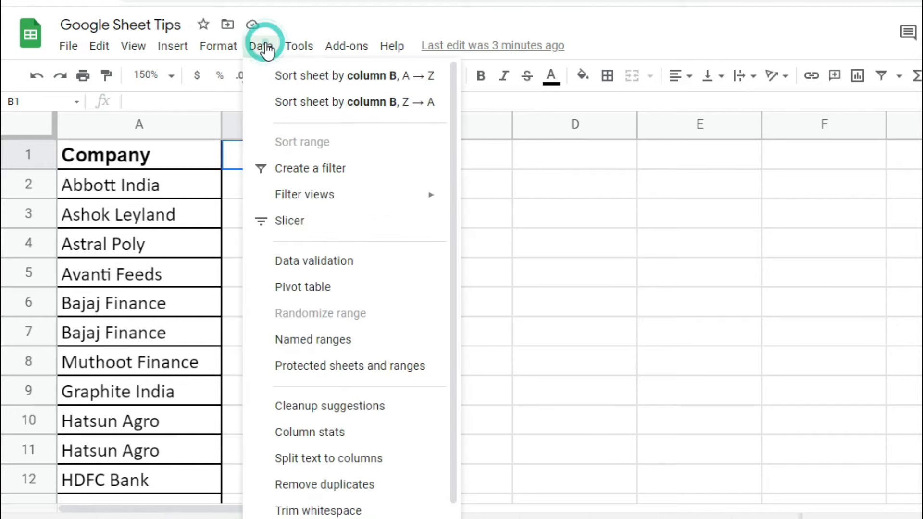
pyautogui.click(394, 264)
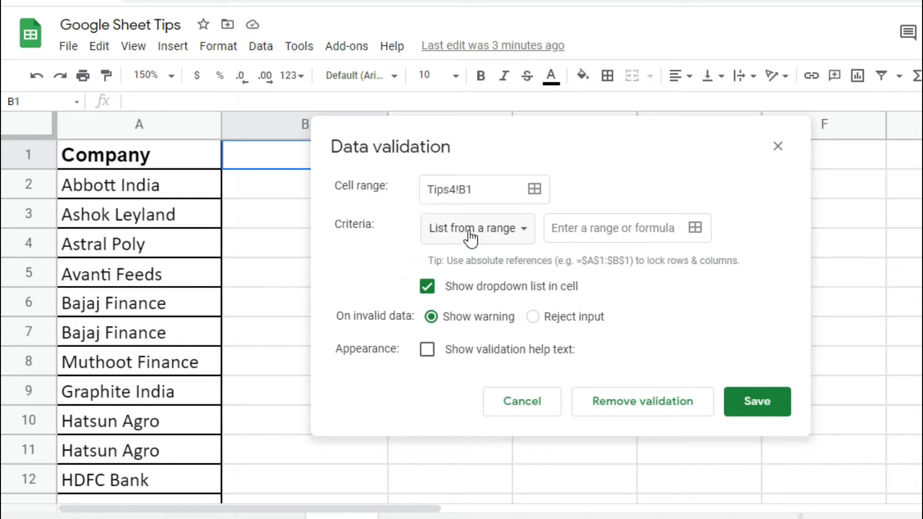
pyautogui.click(470, 234)
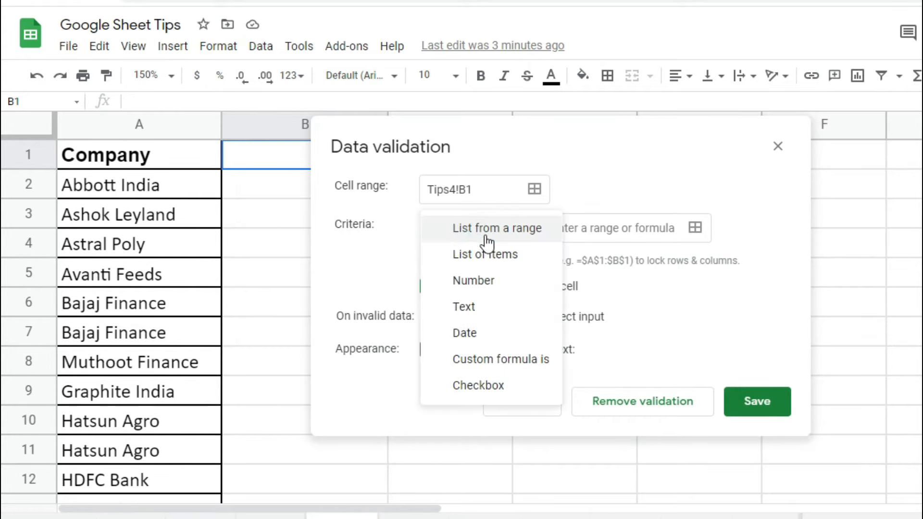
pyautogui.click(544, 234)
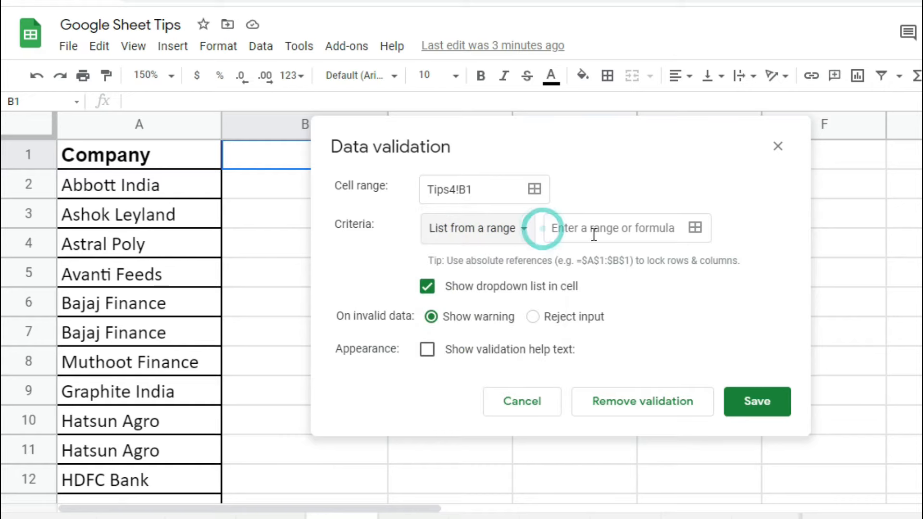
# - Set the company names in A2:A20 as the source range for B1's dropdown and save the validation rule
pyautogui.click(696, 230)
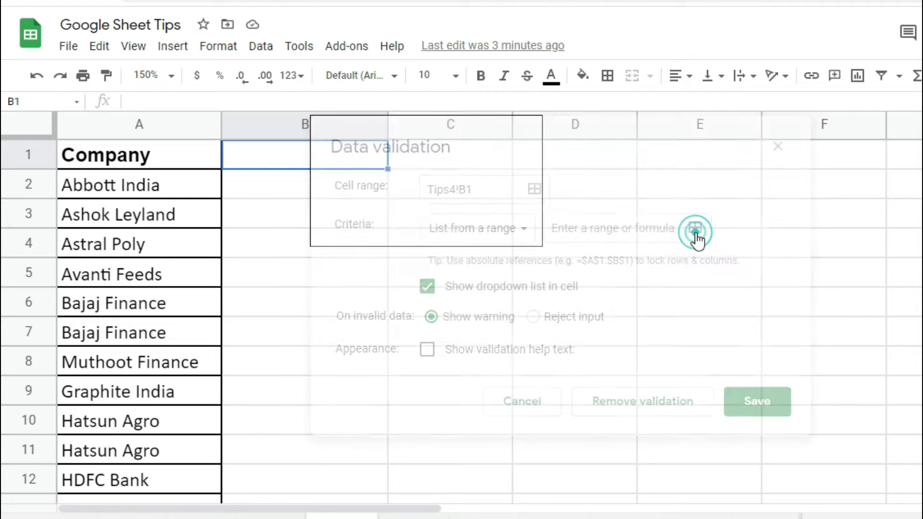
pyautogui.click(116, 184)
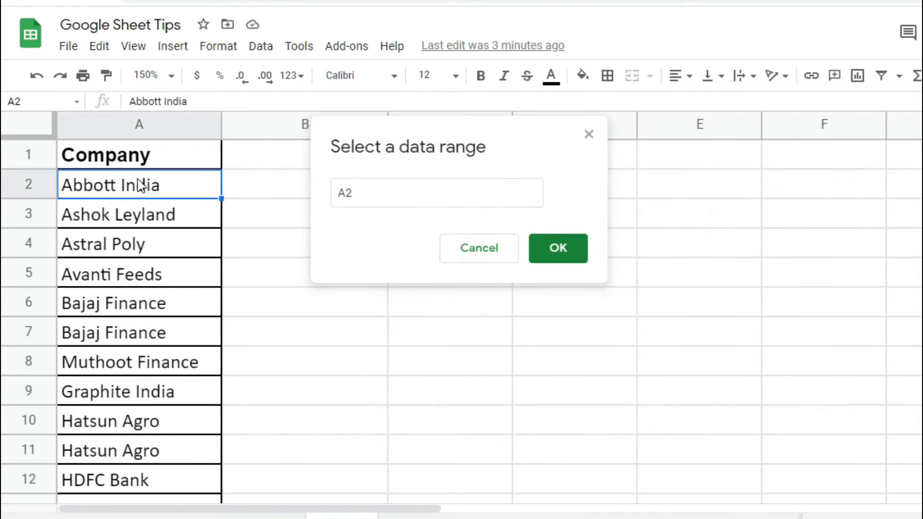
pyautogui.hotkey('ctrl', 'shift', 'Down')
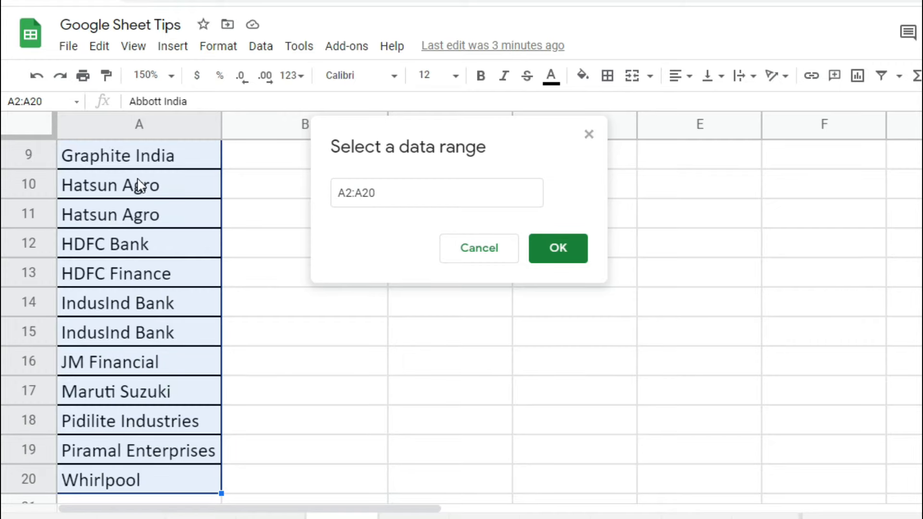
pyautogui.click(565, 256)
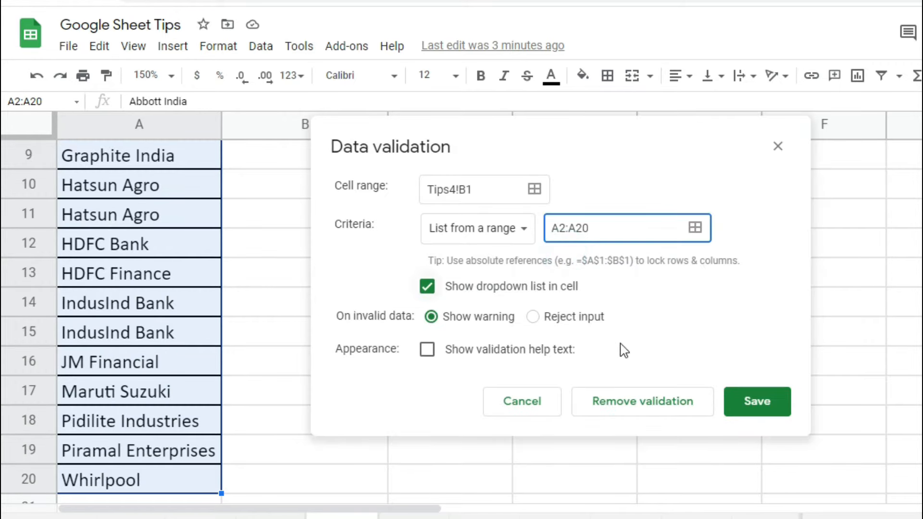
pyautogui.click(766, 406)
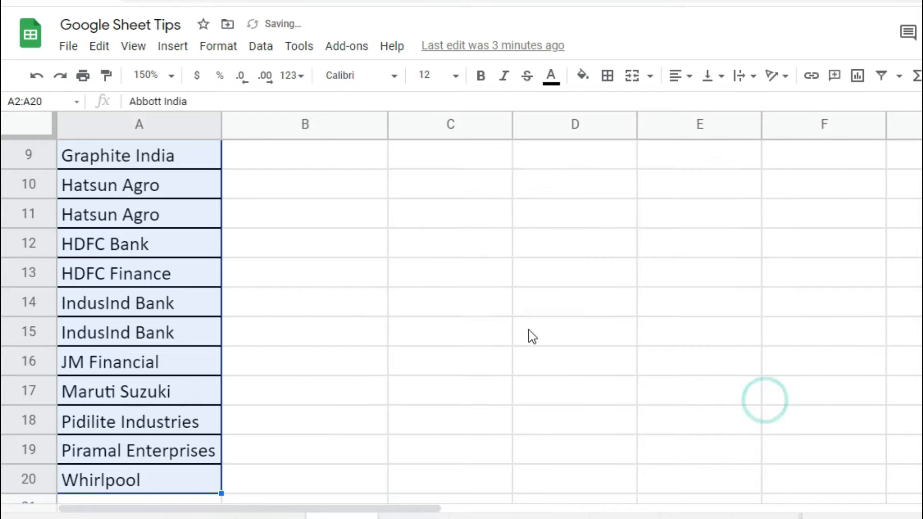
# - Search B1's dropdown list for "financ", then clear the search text
pyautogui.scroll(3, 408, 241)
pyautogui.click(362, 150)
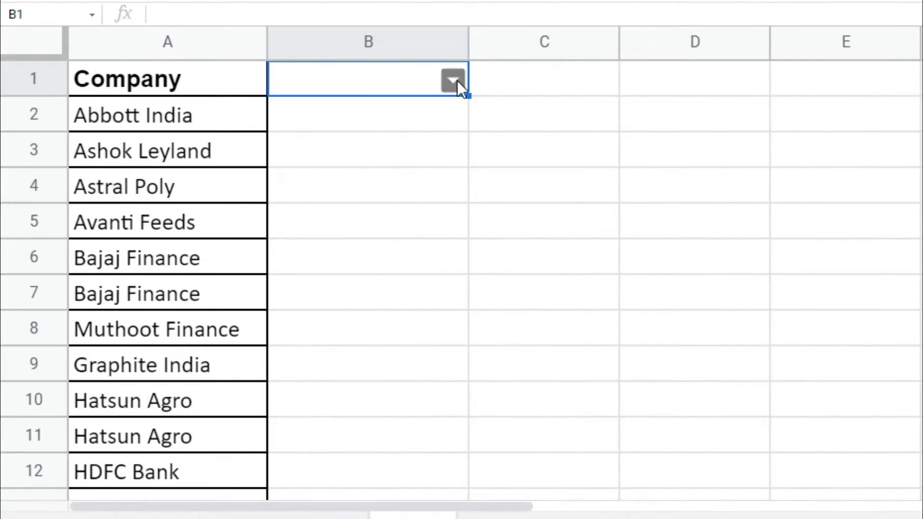
pyautogui.click(454, 81)
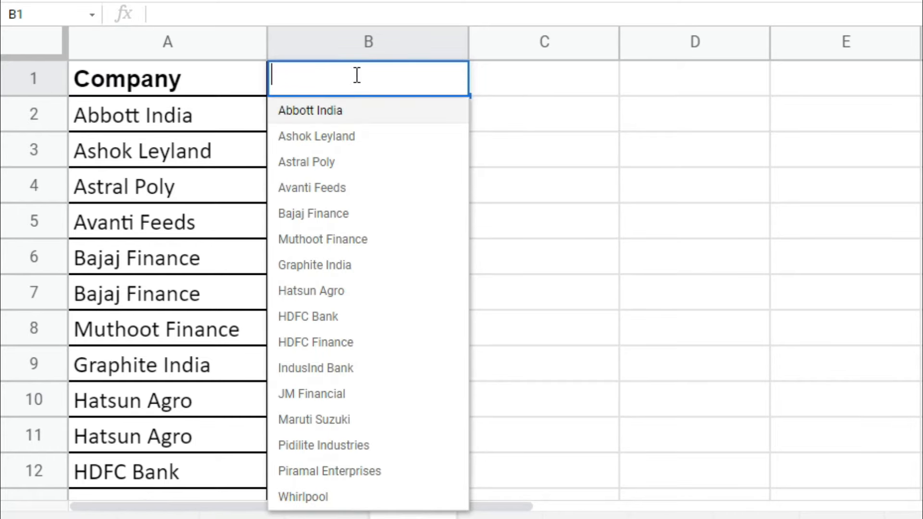
pyautogui.write('financ')
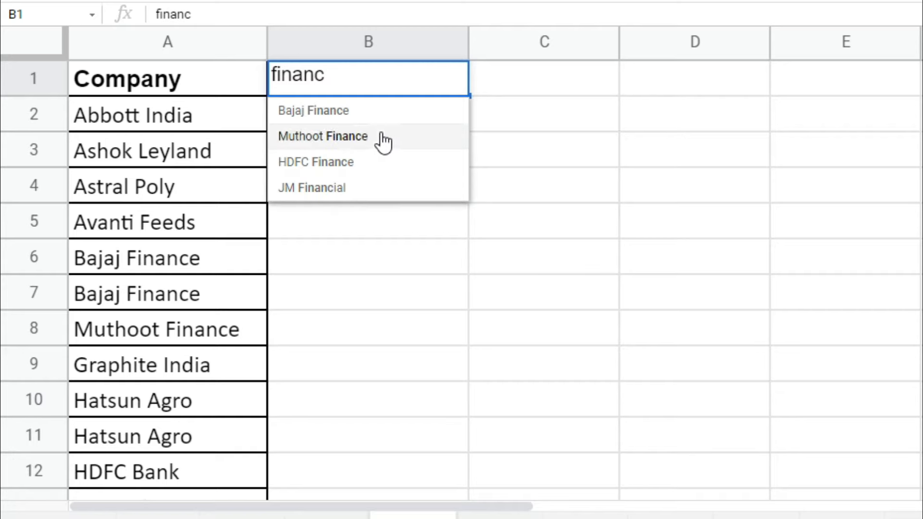
pyautogui.press('BackSpace')
pyautogui.press('BackSpace')
pyautogui.press('BackSpace')
pyautogui.press('BackSpace')
pyautogui.press('BackSpace')
pyautogui.press('BackSpace')
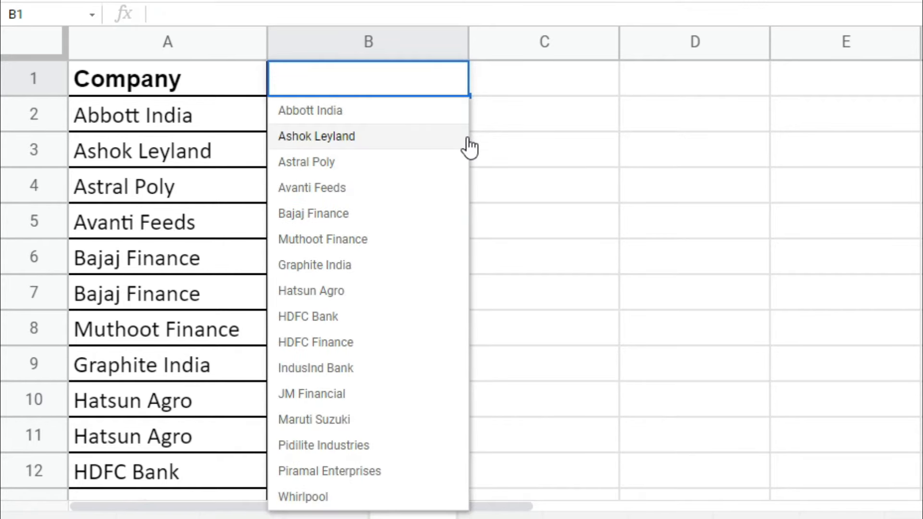
# - Search B1's dropdown list for "bank", then clear the search text
pyautogui.write('bank')
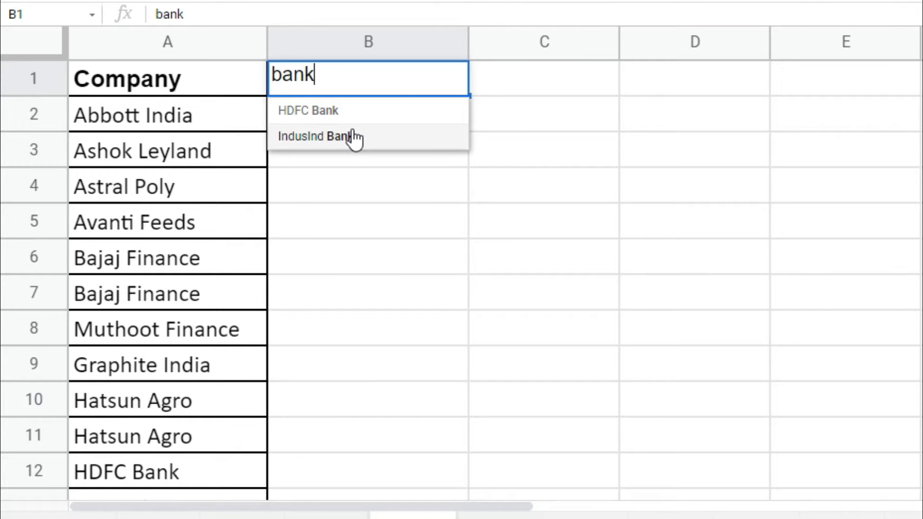
pyautogui.press('BackSpace')
pyautogui.press('BackSpace')
pyautogui.press('BackSpace')
pyautogui.press('BackSpace')
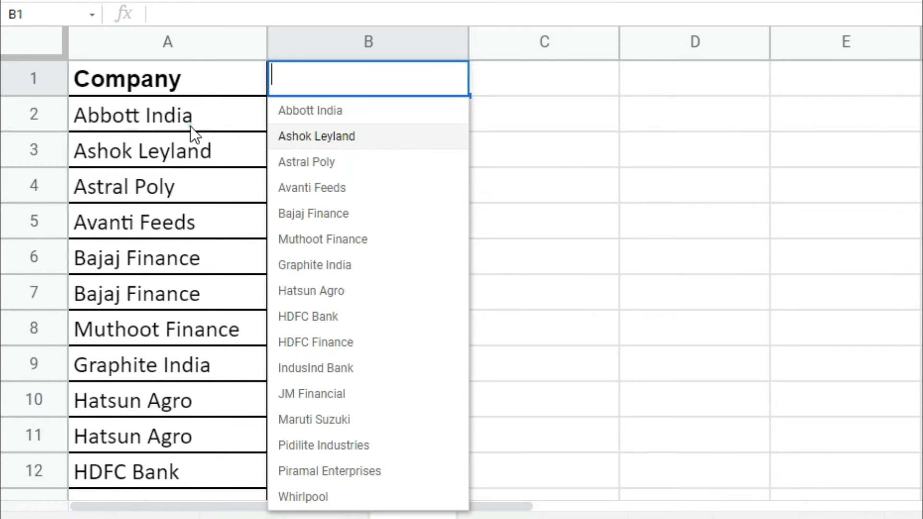
# - Examine the repeated company names in column A, including A6:A7 and A10:A11
pyautogui.click(191, 126)
pyautogui.scroll(-1, 185, 303)
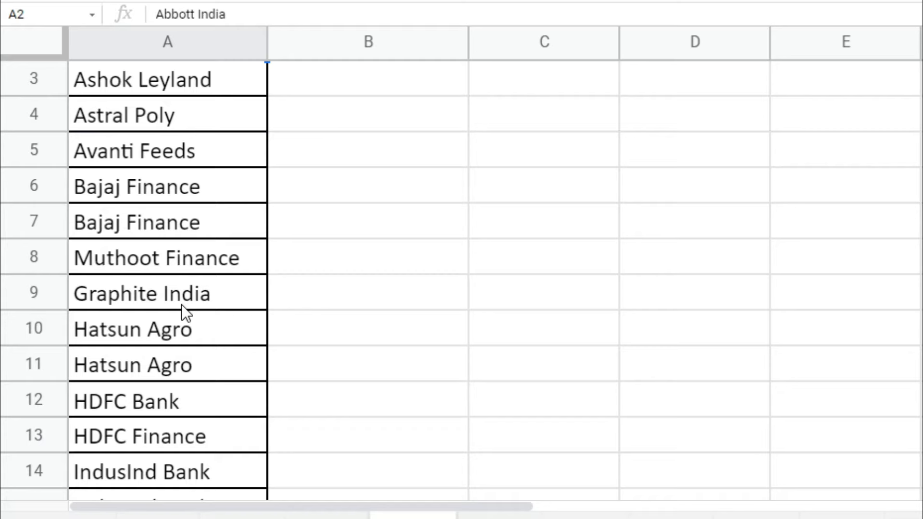
pyautogui.moveTo(217, 179); pyautogui.dragTo(212, 223)
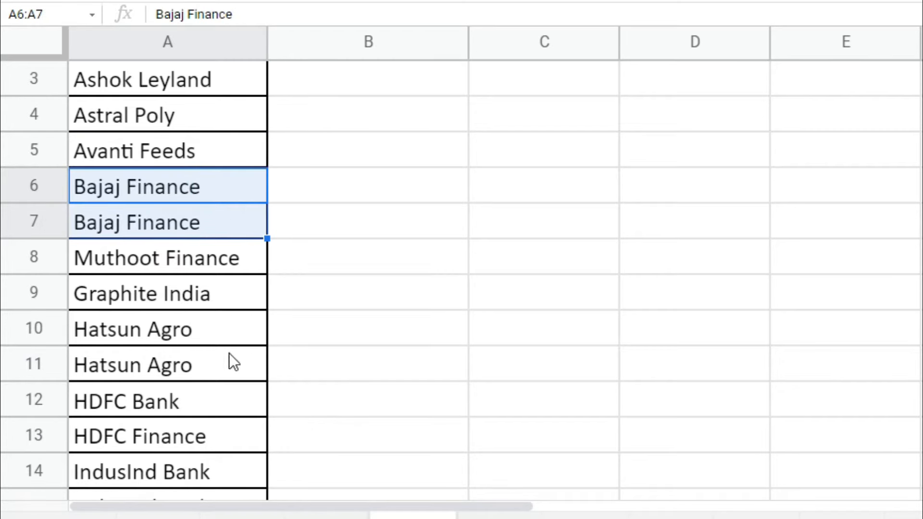
pyautogui.moveTo(222, 329); pyautogui.dragTo(221, 360)
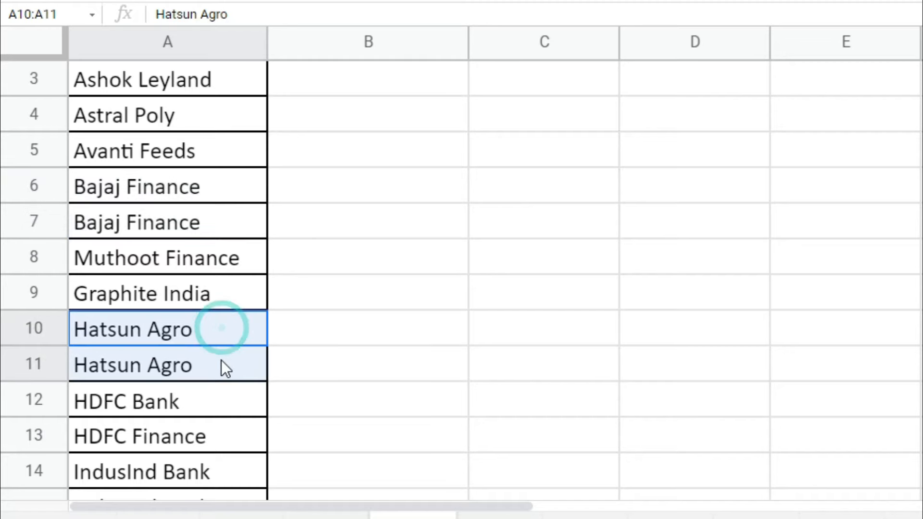
# - Check the repeated company names in A14:A15, then choose Hatsun Agro from B1's dropdown
pyautogui.scroll(-2, 218, 420)
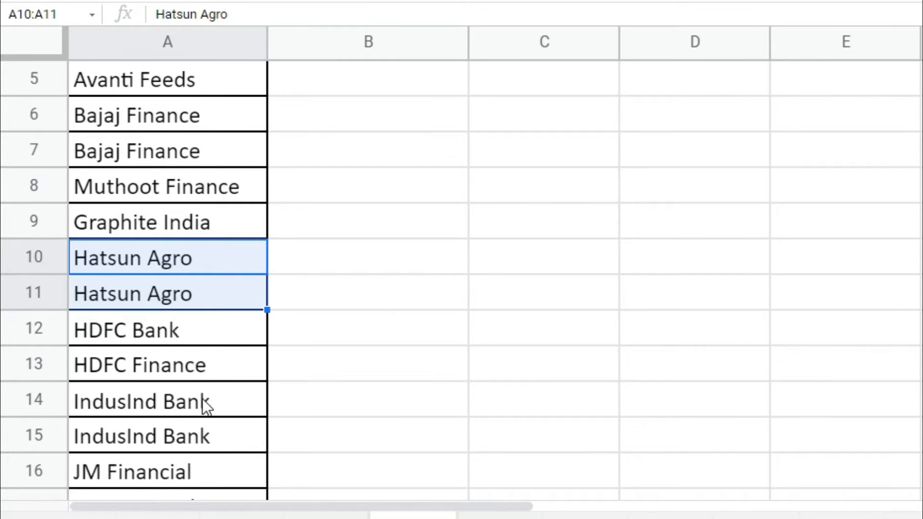
pyautogui.moveTo(210, 399); pyautogui.dragTo(205, 437)
pyautogui.scroll(4, 246, 284)
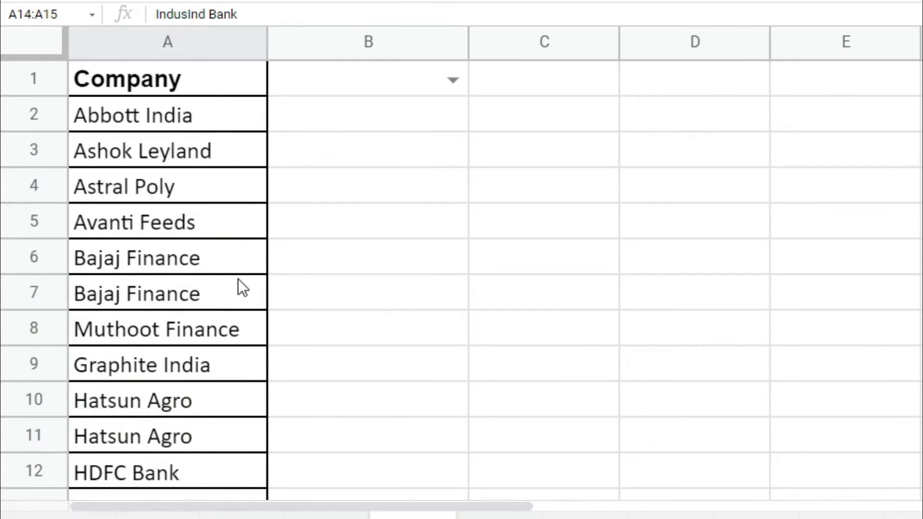
pyautogui.click(451, 82)
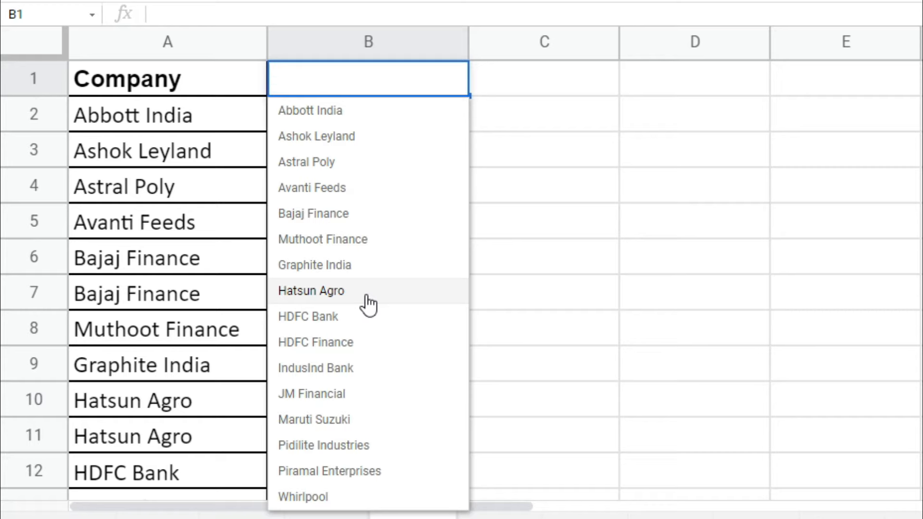
pyautogui.click(333, 300)
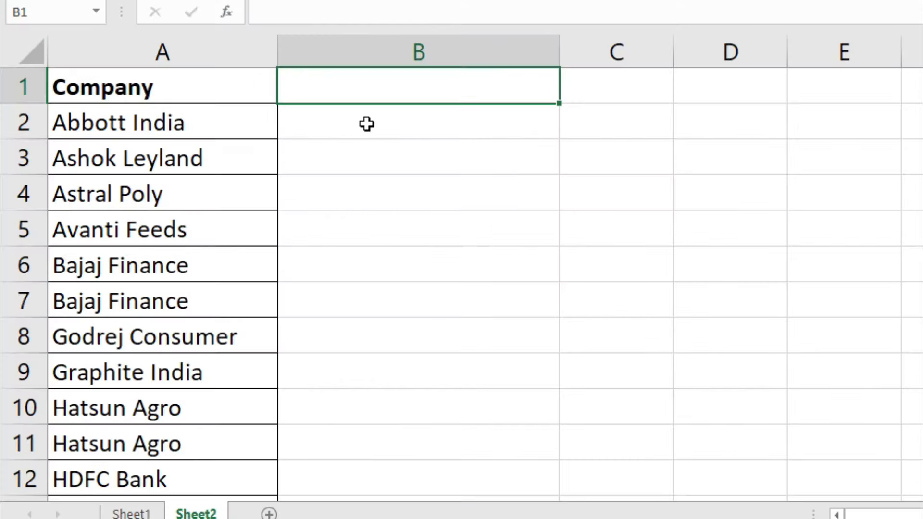
# - Switch to the Excel workbook and examine the company names in A2:A20 on Sheet2 against cell B1
pyautogui.click(454, 93)
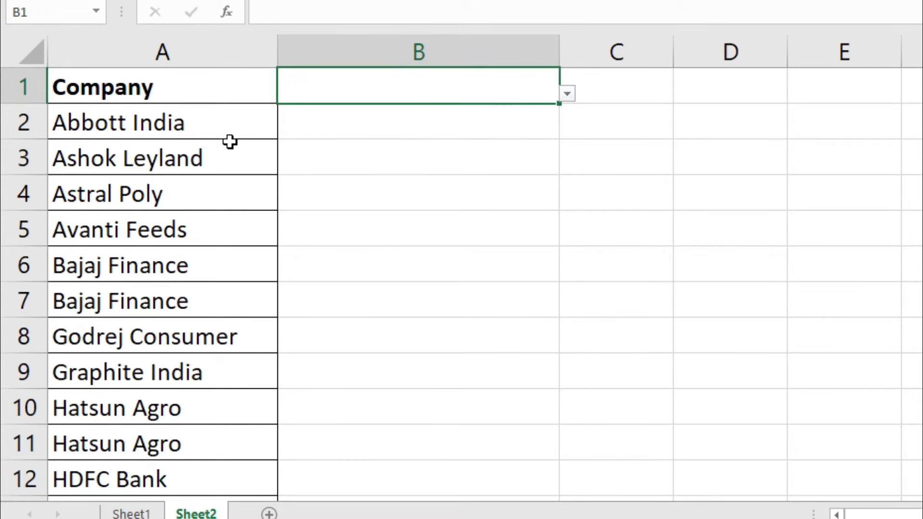
pyautogui.click(209, 130)
pyautogui.click(443, 93)
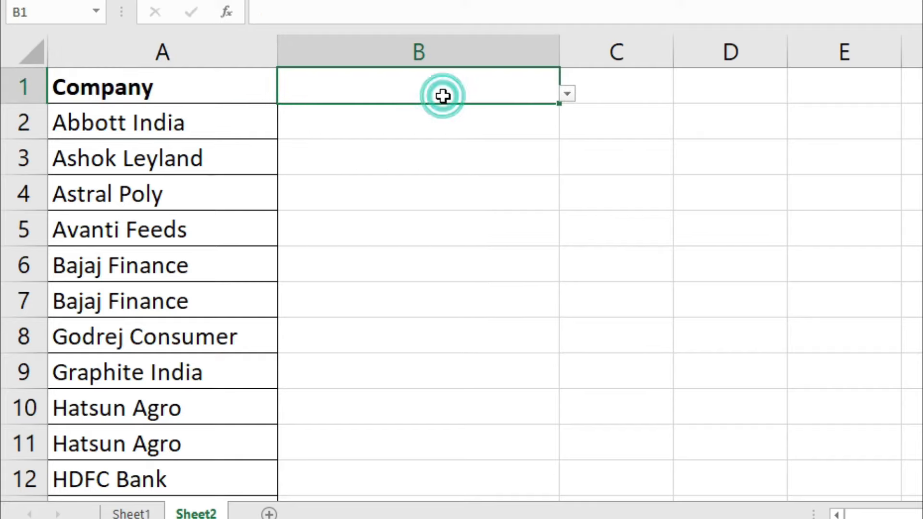
pyautogui.click(209, 117)
pyautogui.moveTo(205, 171); pyautogui.dragTo(188, 445)
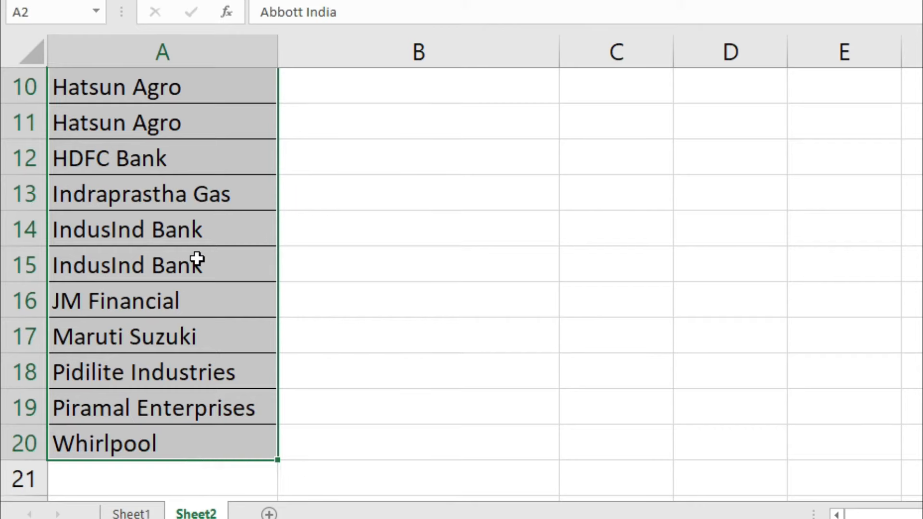
pyautogui.scroll(3, 195, 260)
pyautogui.click(424, 82)
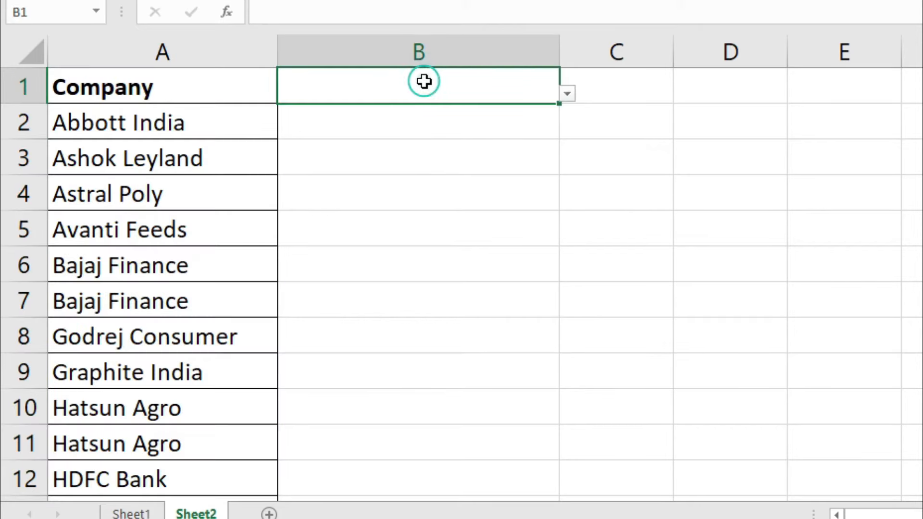
# - Look through B1's dropdown list in Excel for repeated company names, then close it without choosing one
pyautogui.click(566, 94)
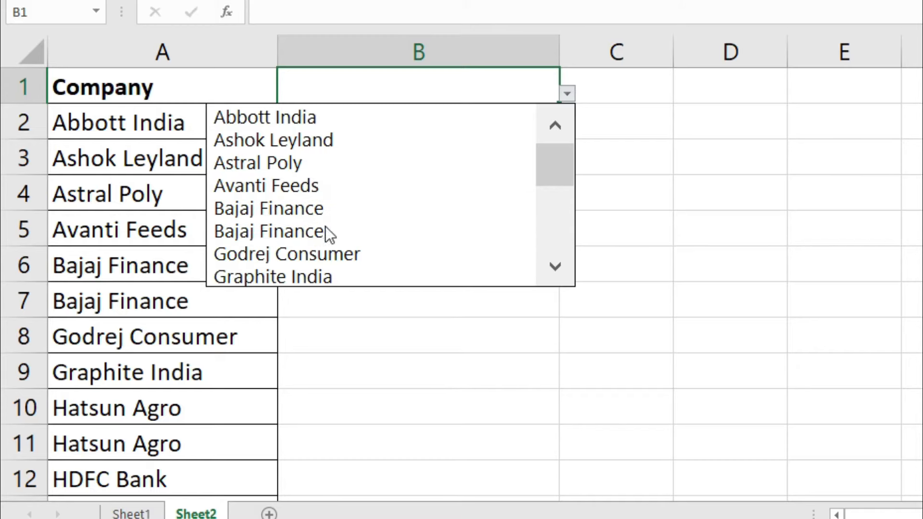
pyautogui.click(555, 267)
pyautogui.click(554, 267)
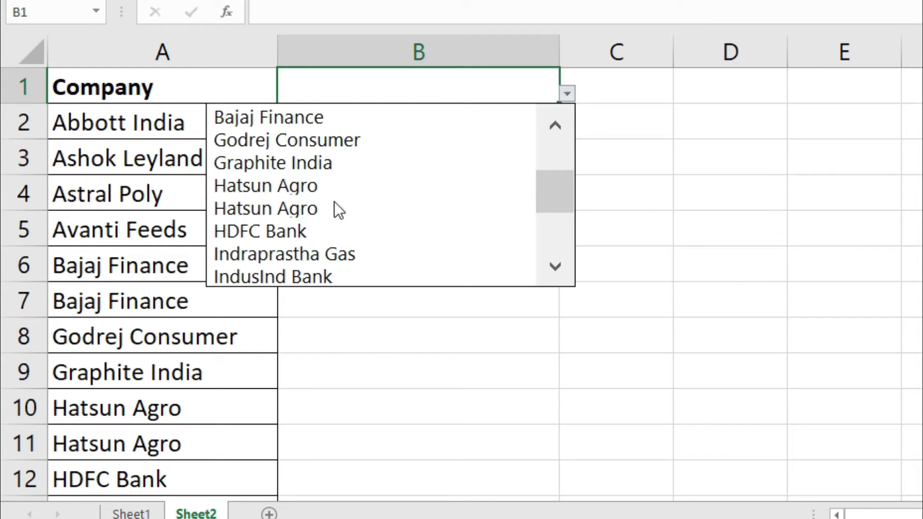
pyautogui.moveTo(557, 191); pyautogui.dragTo(558, 204)
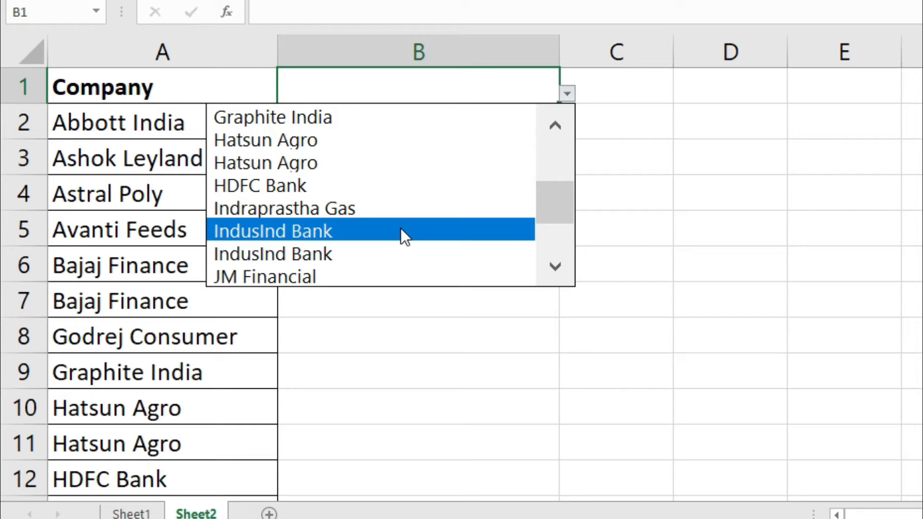
pyautogui.click(420, 86)
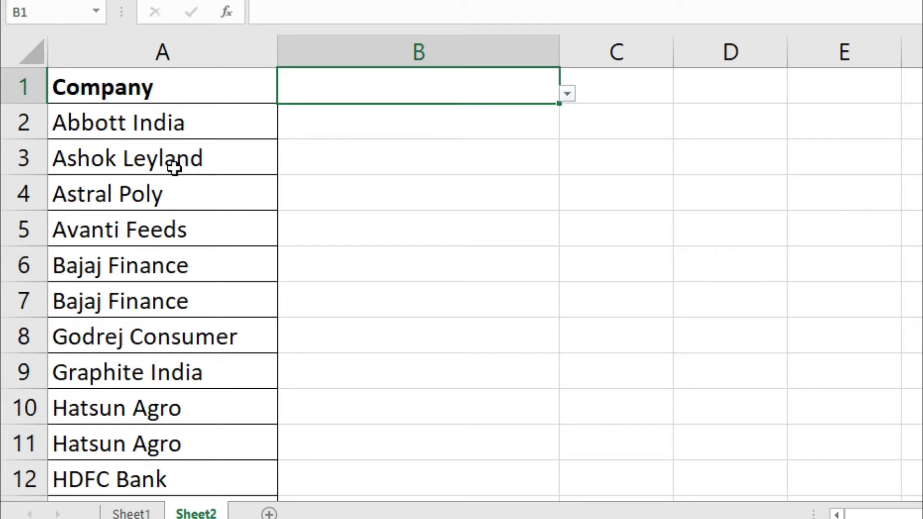
pyautogui.click(352, 137)
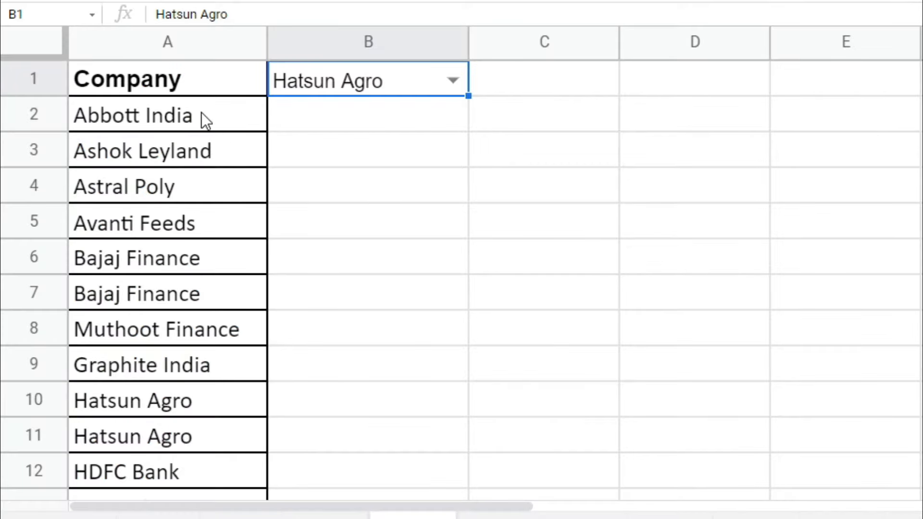
# - Switch back to Google Sheets and open B1's company dropdown to compare it with column A
pyautogui.click(200, 115)
pyautogui.click(392, 83)
pyautogui.click(453, 80)
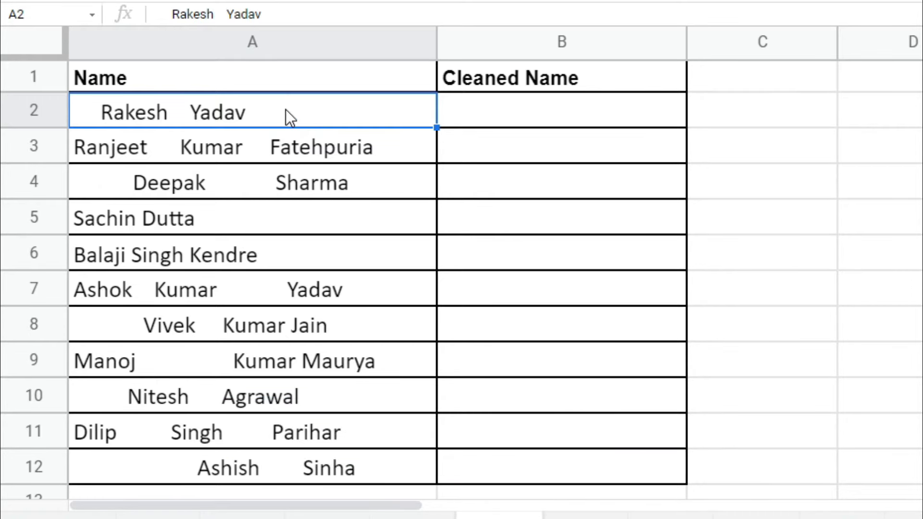
# - Examine the spacing within the names in A2:A12 and the neighbouring Cleaned Name column
pyautogui.moveTo(286, 112); pyautogui.dragTo(282, 451)
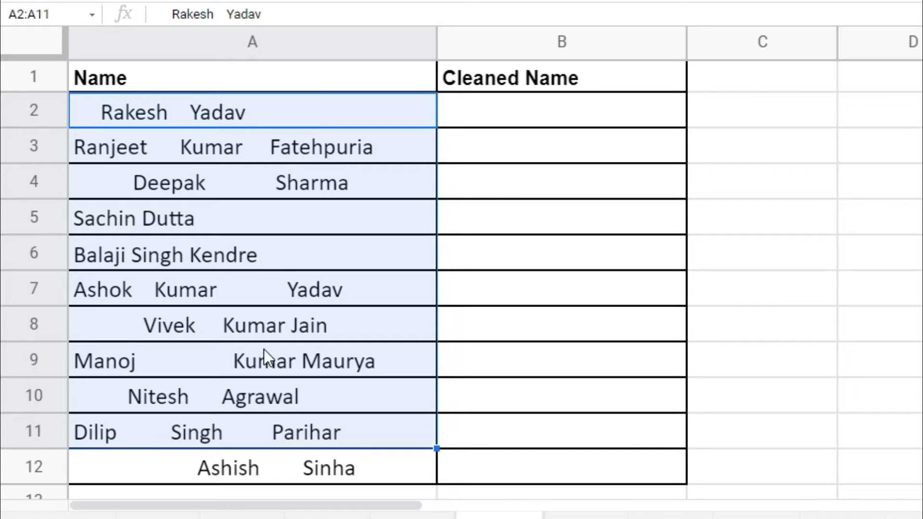
pyautogui.click(196, 183)
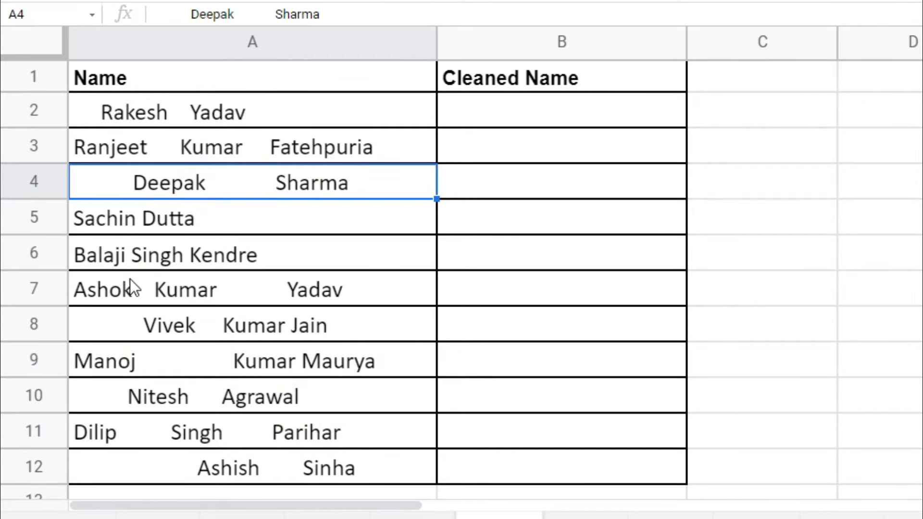
pyautogui.click(172, 257)
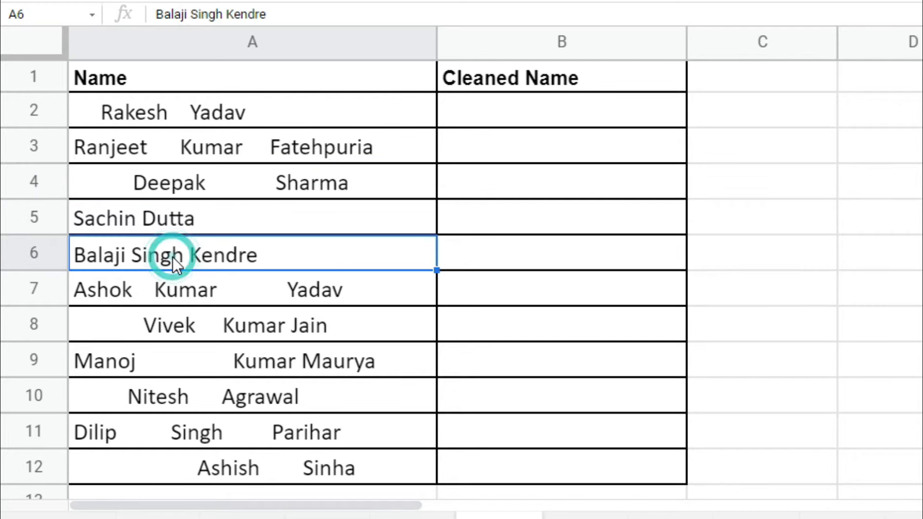
pyautogui.click(234, 296)
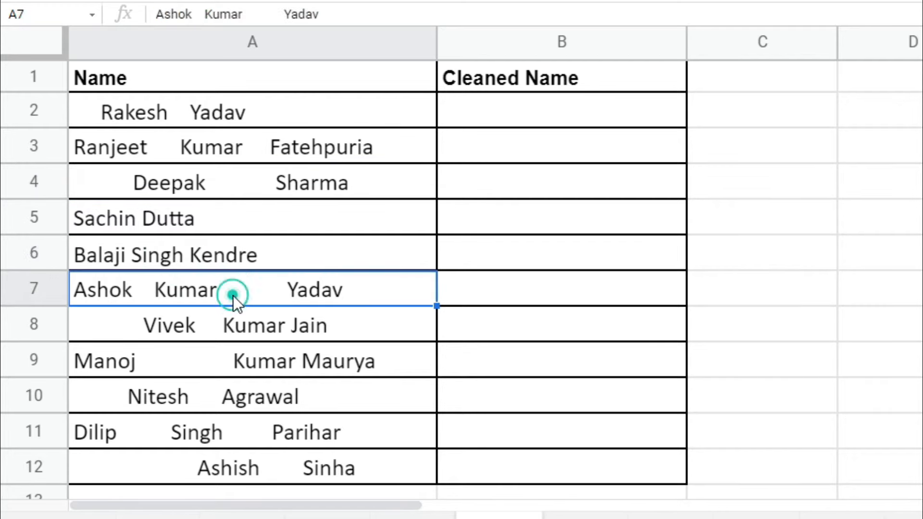
pyautogui.click(217, 353)
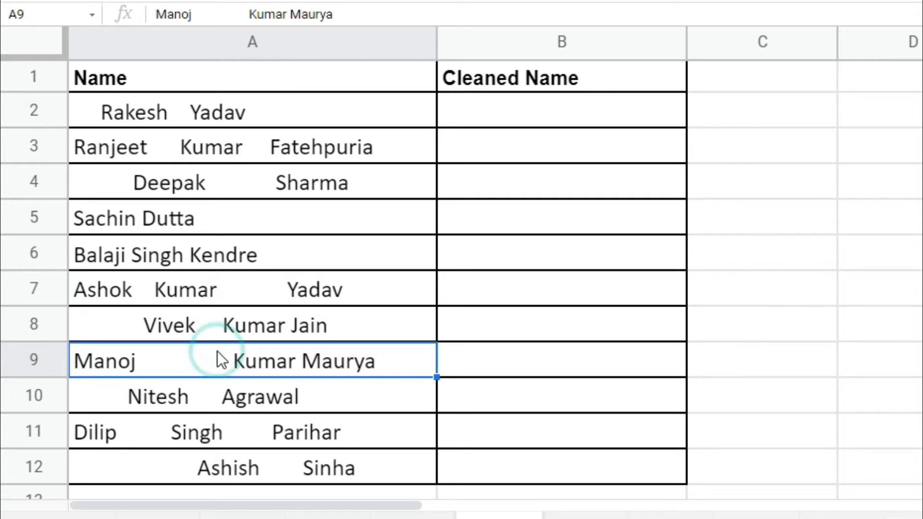
pyautogui.click(249, 396)
pyautogui.click(270, 475)
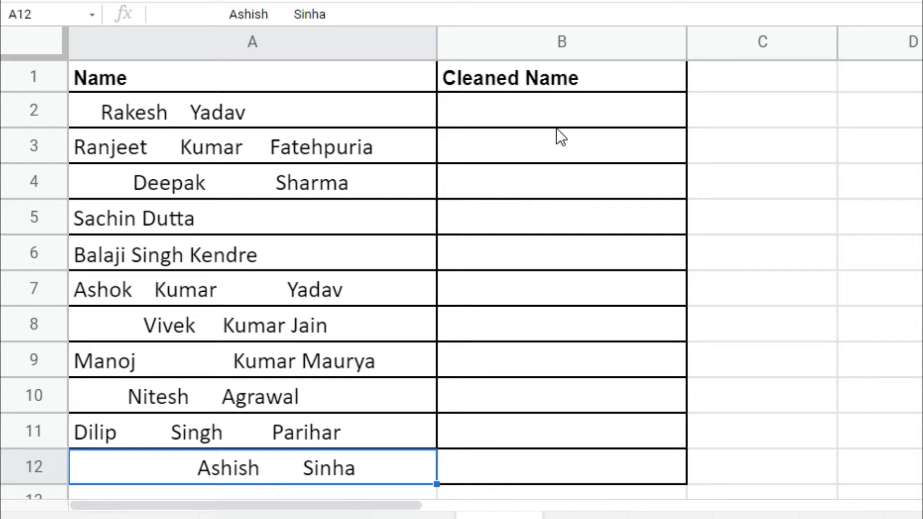
pyautogui.click(545, 42)
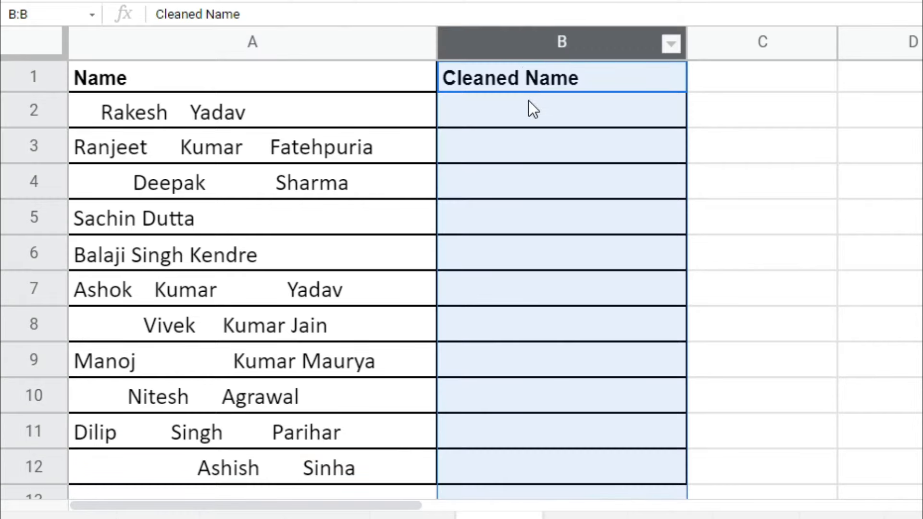
# - Enter the formula =trim(A2) in B2 to remove the extra spaces from the first name
pyautogui.click(486, 113)
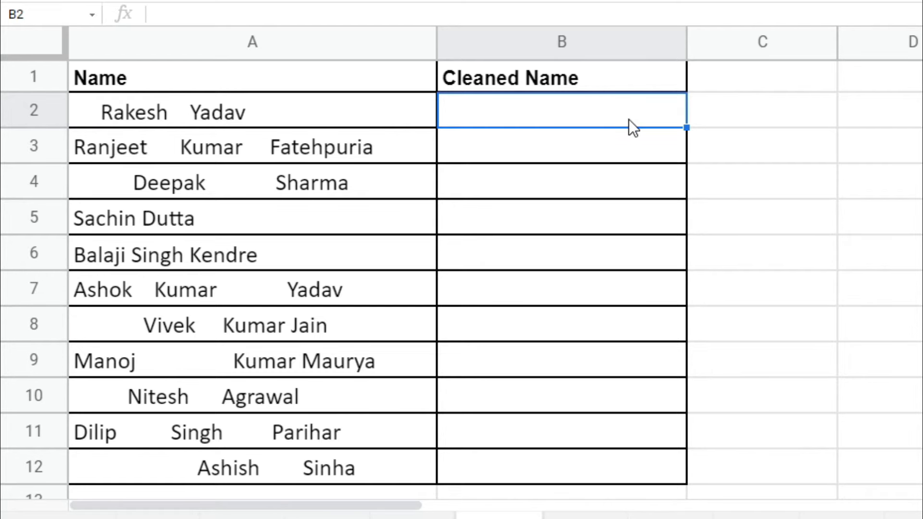
pyautogui.write('=tri')
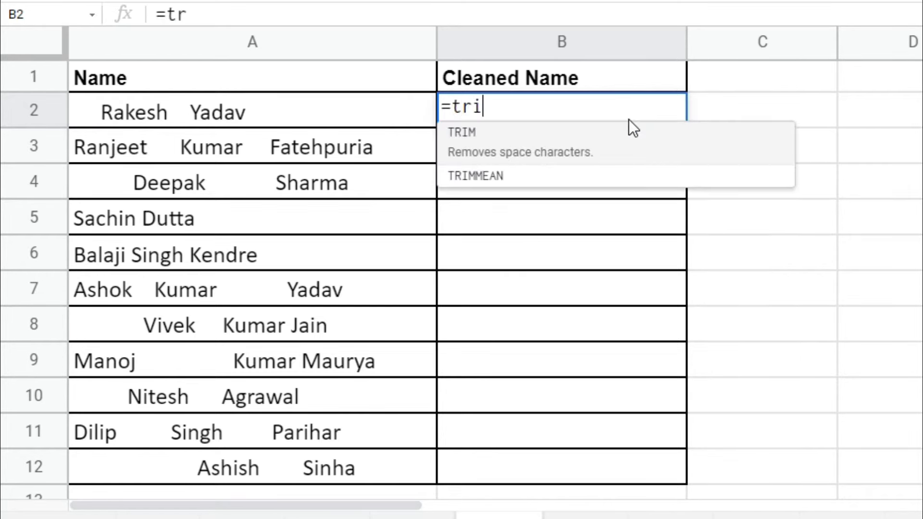
pyautogui.write('m(')
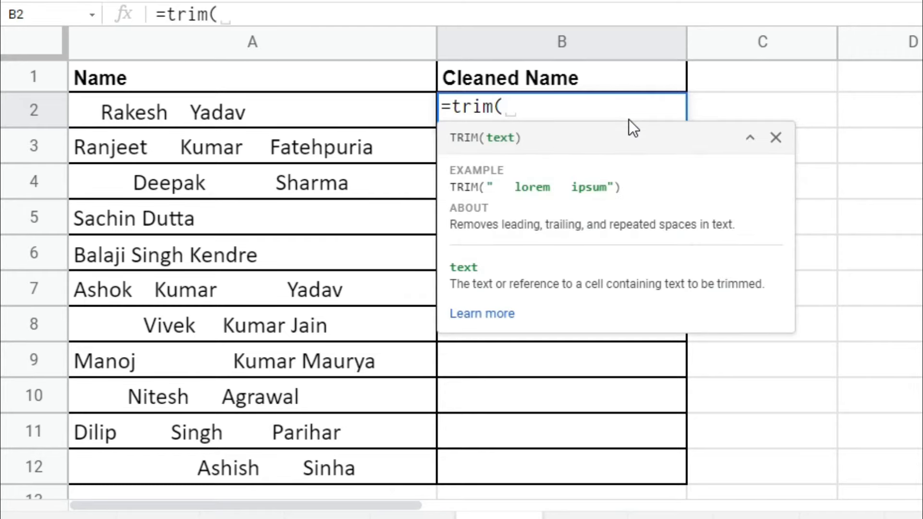
pyautogui.click(260, 109)
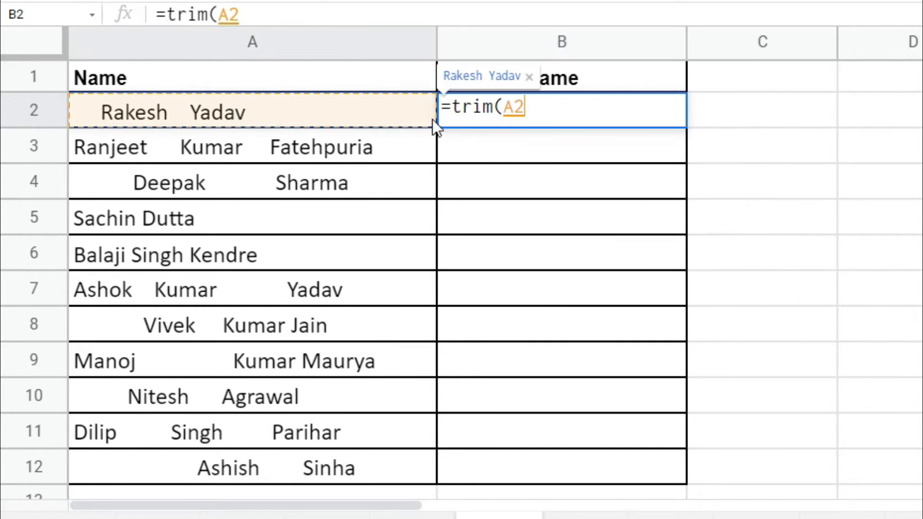
pyautogui.write(')')
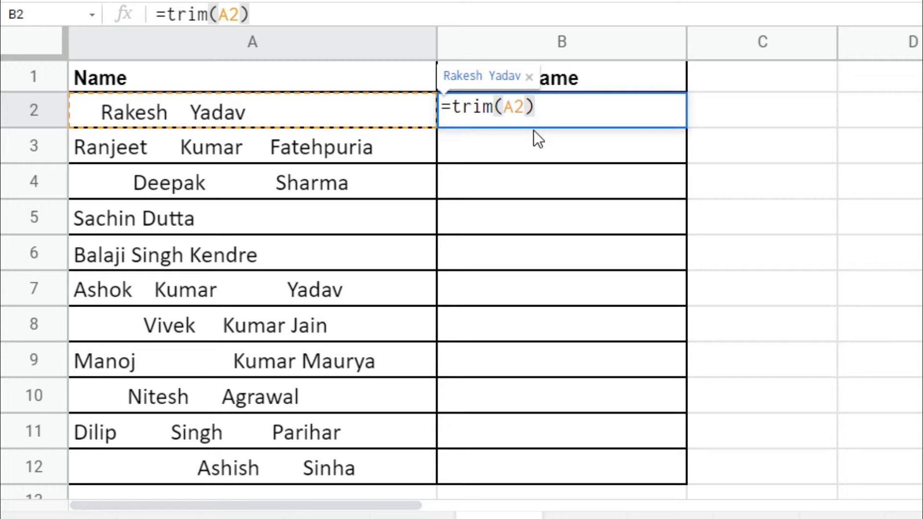
pyautogui.press('Return')
# - Compare B2 with the original name in A2 and fill B2's TRIM formula down to B12
pyautogui.click(608, 116)
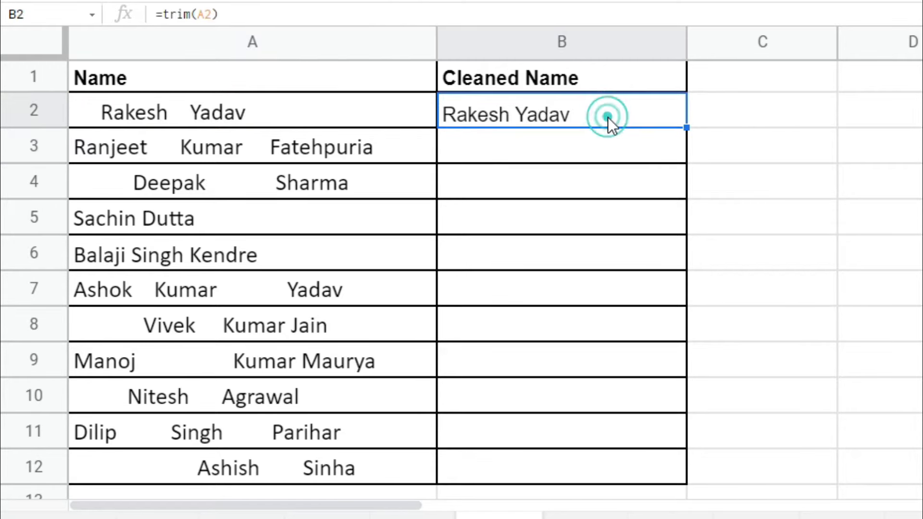
pyautogui.click(320, 102)
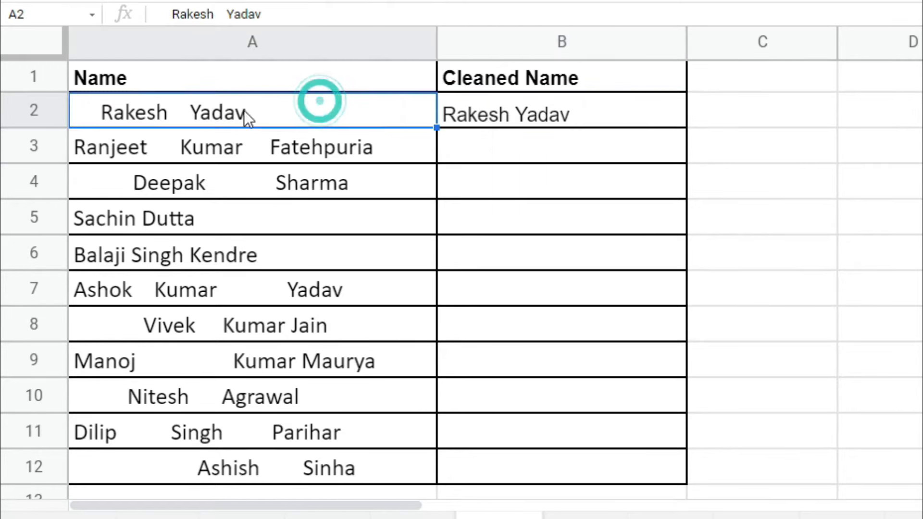
pyautogui.click(632, 110)
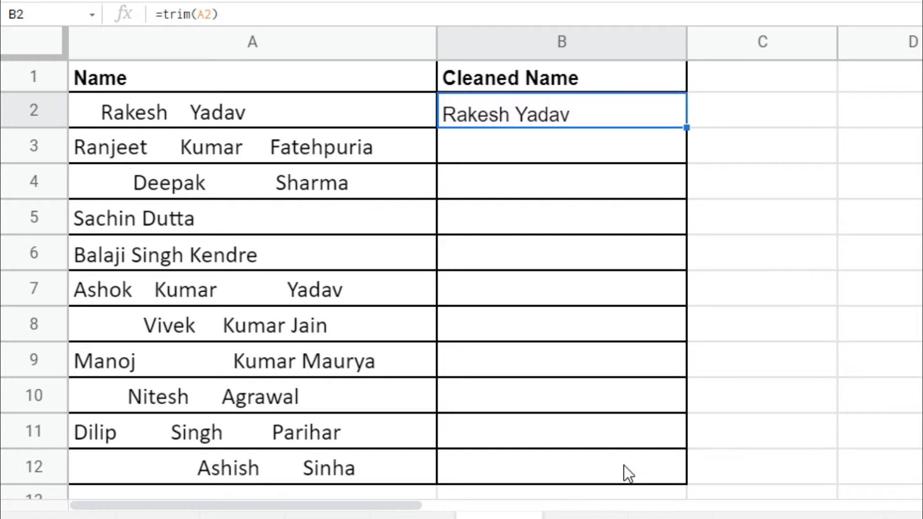
pyautogui.doubleClick(688, 129)
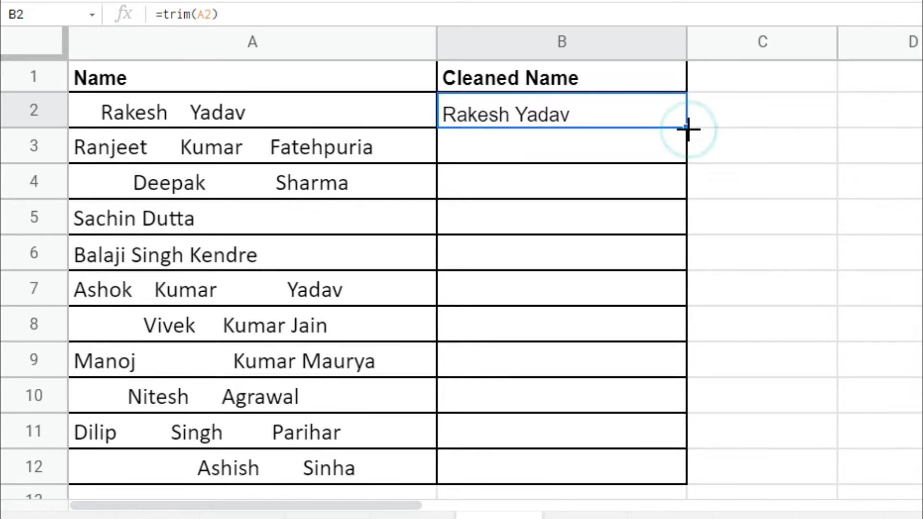
# - Check the trimmed names and their formulas down the Cleaned Name column
pyautogui.click(561, 254)
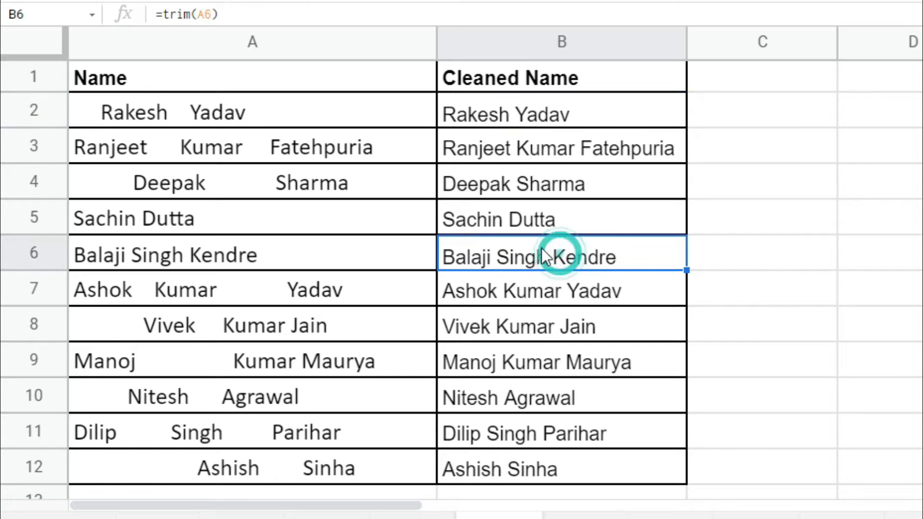
pyautogui.click(564, 293)
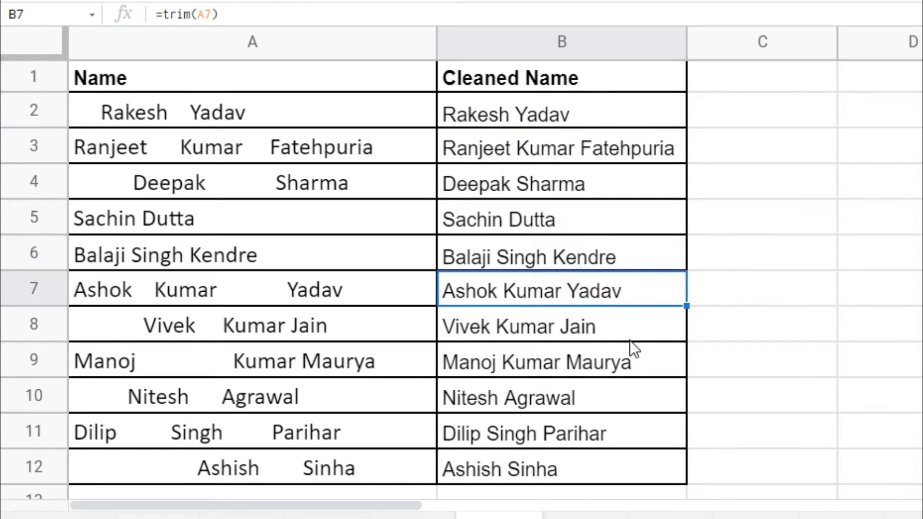
pyautogui.click(630, 334)
pyautogui.click(636, 373)
pyautogui.click(620, 406)
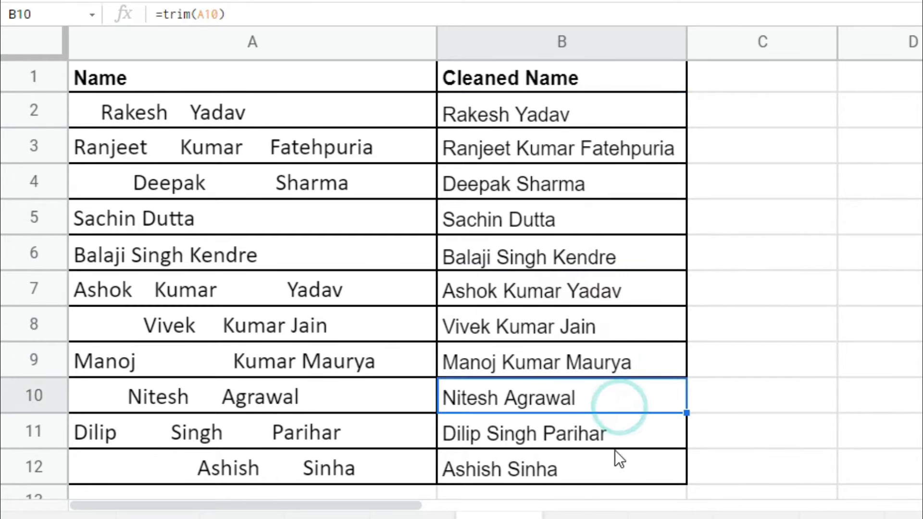
pyautogui.click(621, 443)
pyautogui.click(819, 265)
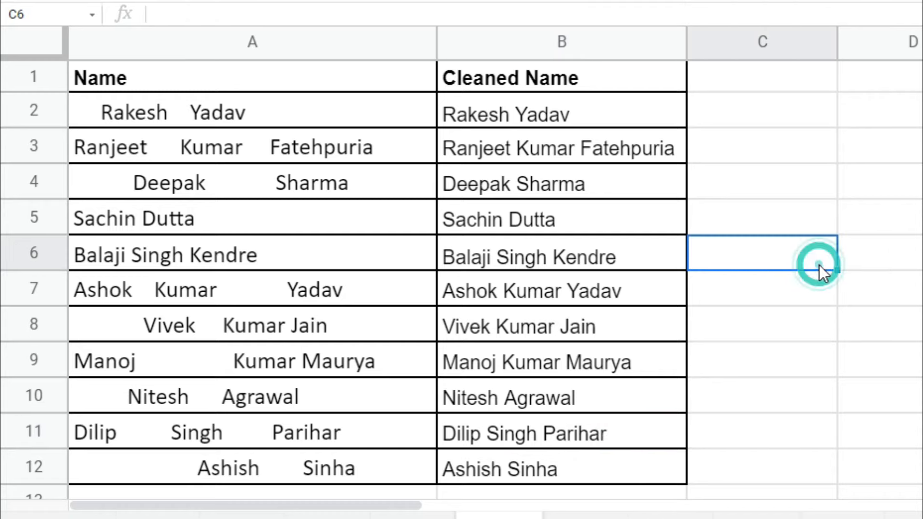
pyautogui.click(618, 140)
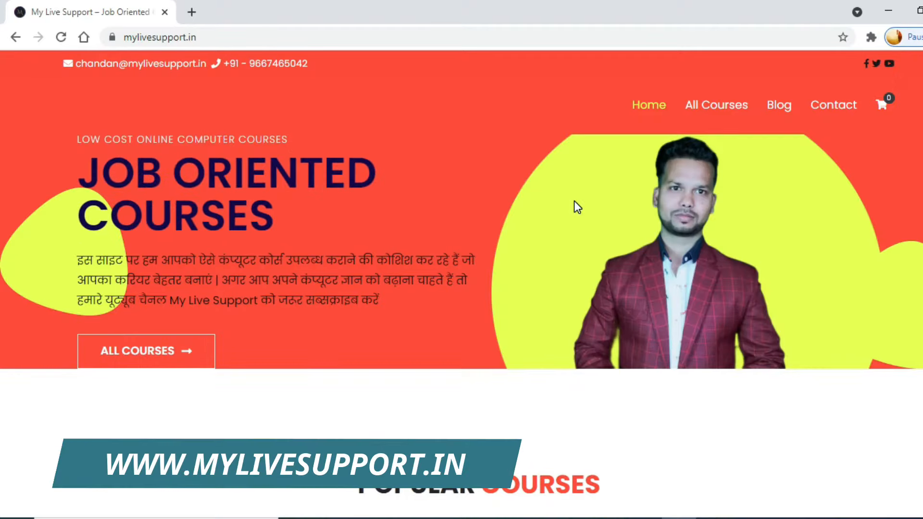
# - Browse the popular courses on the My Live Support website and open the Excel MIS & Dashboard (Basic to Advanced) course
pyautogui.scroll(-12, 574, 200)
pyautogui.scroll(-15, 589, 234)
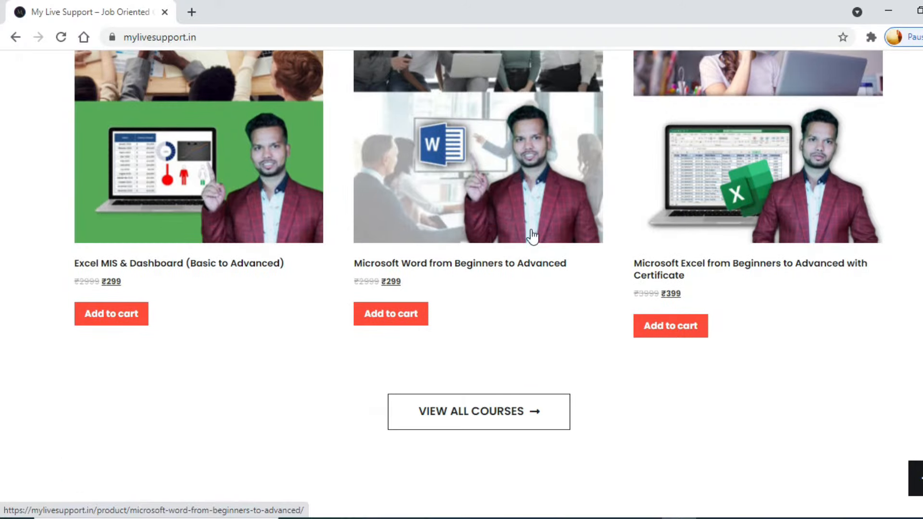
pyautogui.click(261, 185)
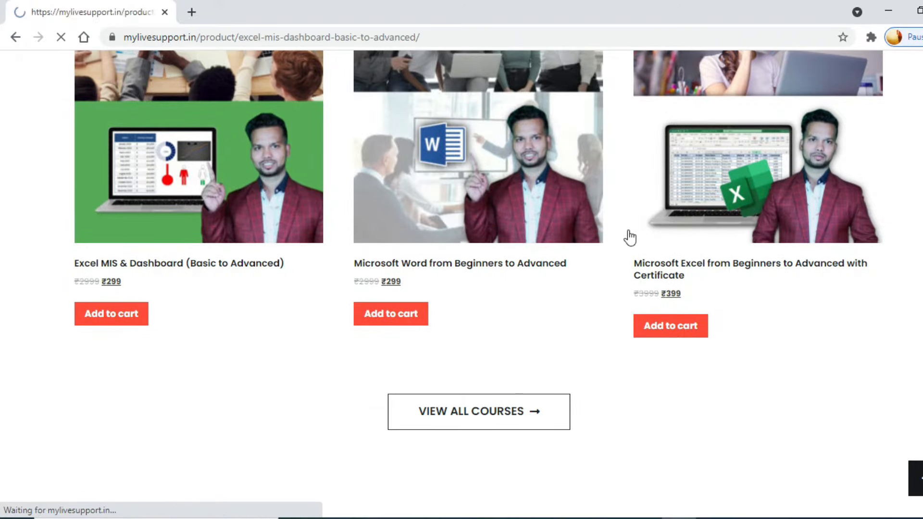
# - Review the course page's learning points, included items, chapter list and course terms
pyautogui.scroll(-9, 830, 283)
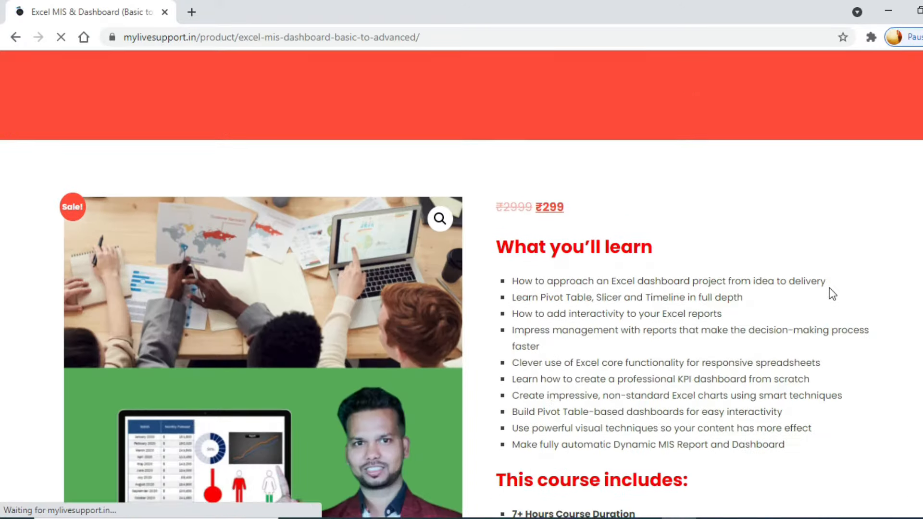
pyautogui.scroll(-10, 833, 293)
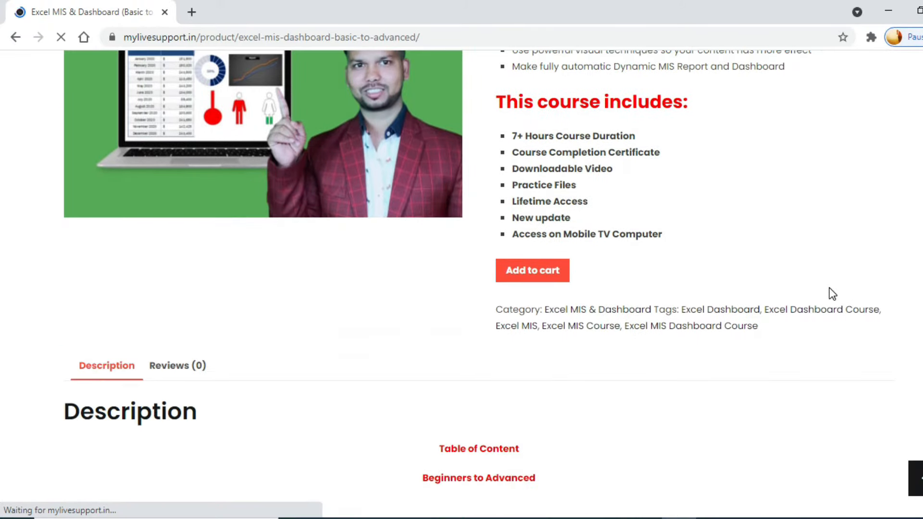
pyautogui.scroll(-10, 832, 293)
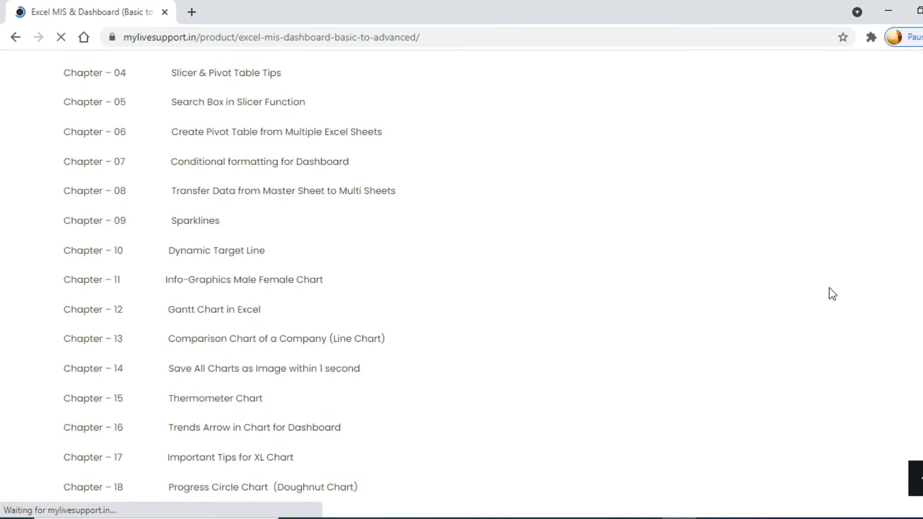
pyautogui.scroll(-3, 832, 293)
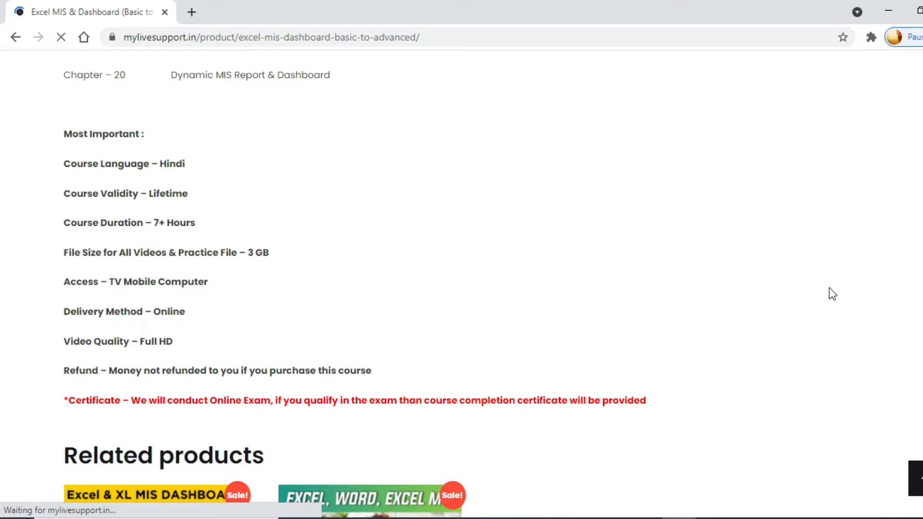
pyautogui.scroll(-7, 829, 289)
pyautogui.scroll(12, 829, 288)
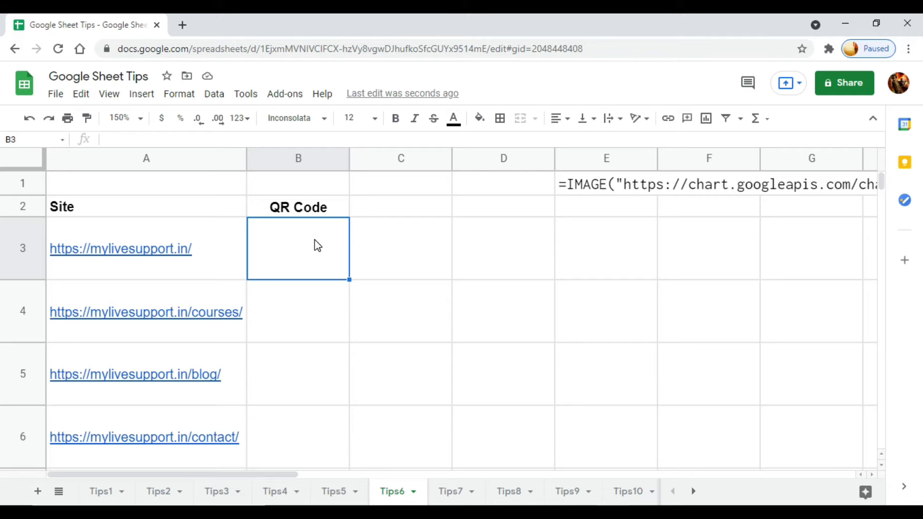
# - In the Google Sheet Tips spreadsheet's Tips6 sheet, copy the IMAGE formula text from E1 into B3
pyautogui.click(582, 191)
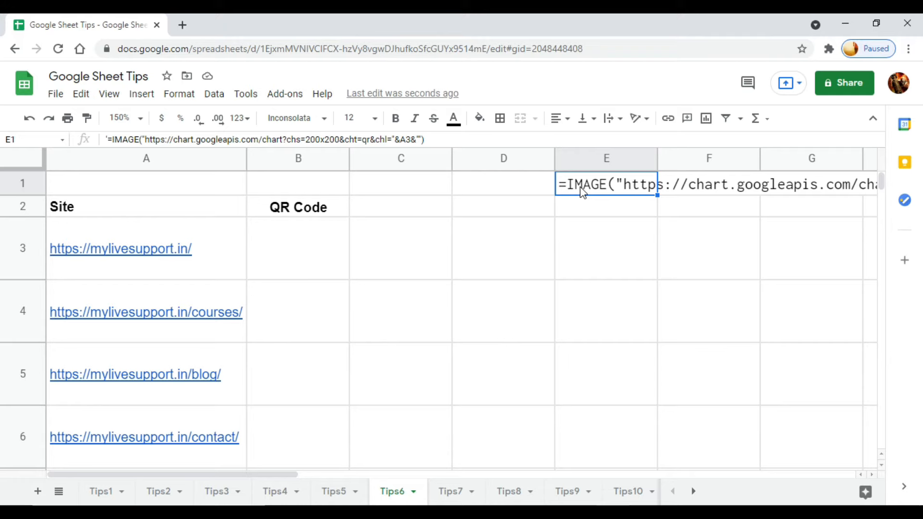
pyautogui.click(318, 254)
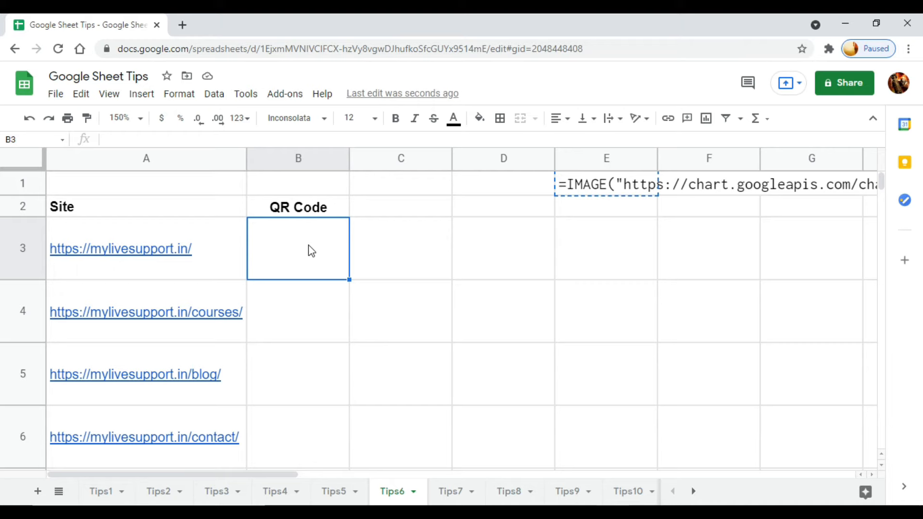
pyautogui.hotkey('ctrl', 'v')
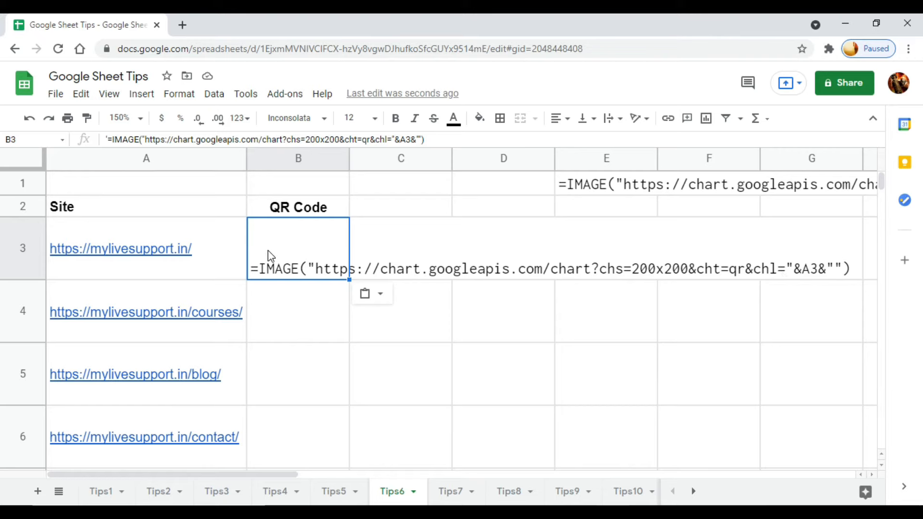
# - Remove the leading apostrophe from B3 so its IMAGE formula generates a QR code for the site in A3
pyautogui.press('F2')
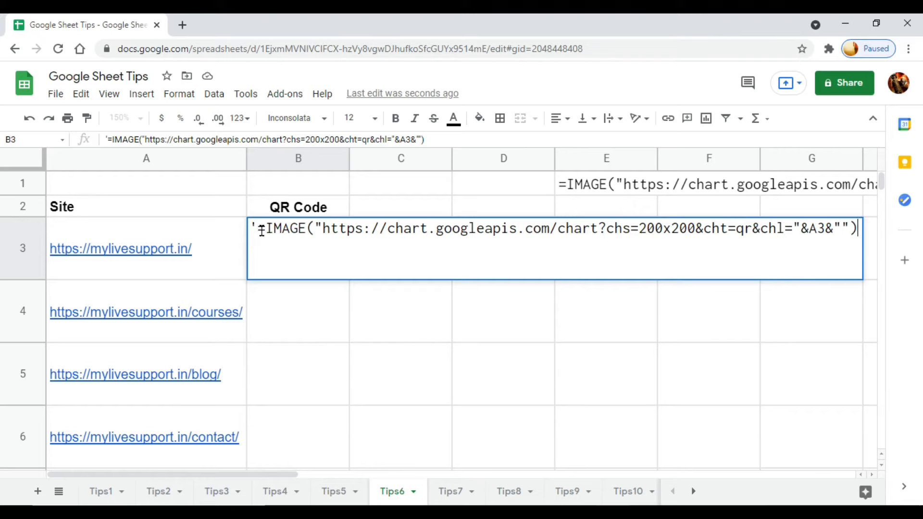
pyautogui.click(260, 230)
pyautogui.press('BackSpace')
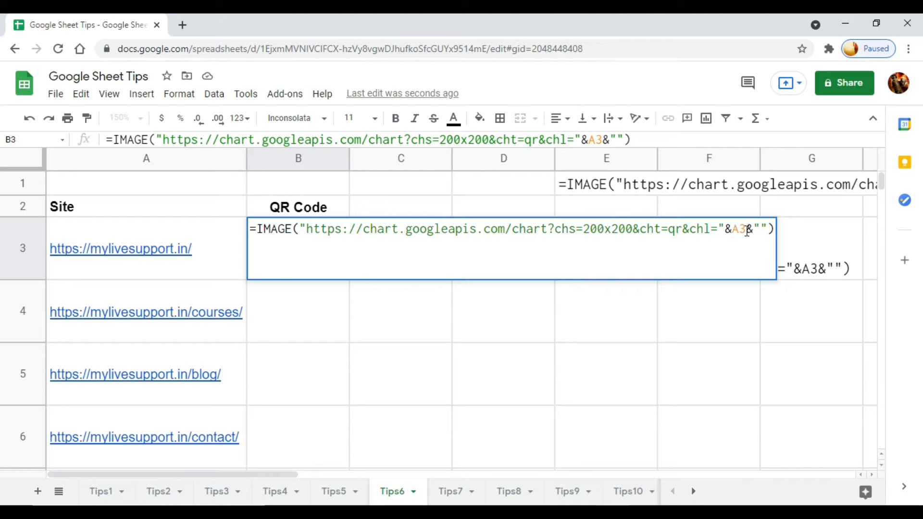
pyautogui.click(746, 230)
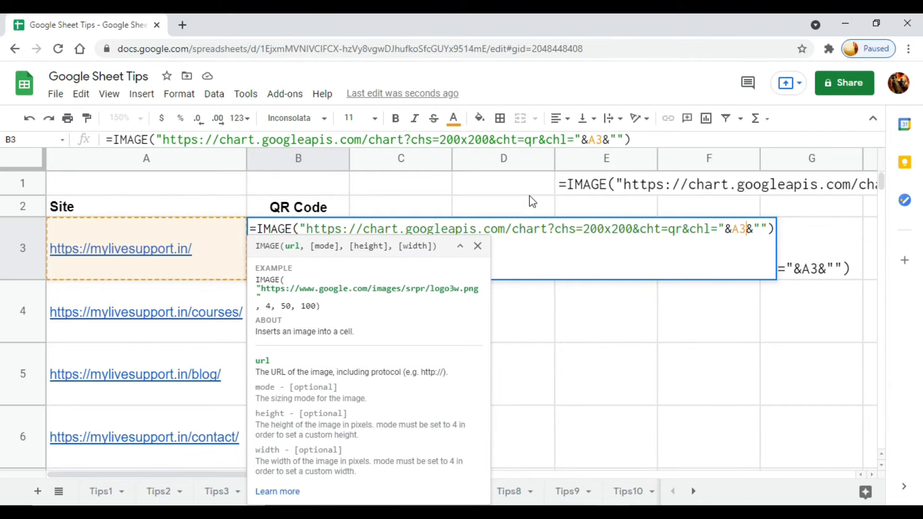
pyautogui.click(748, 232)
pyautogui.moveTo(215, 259)
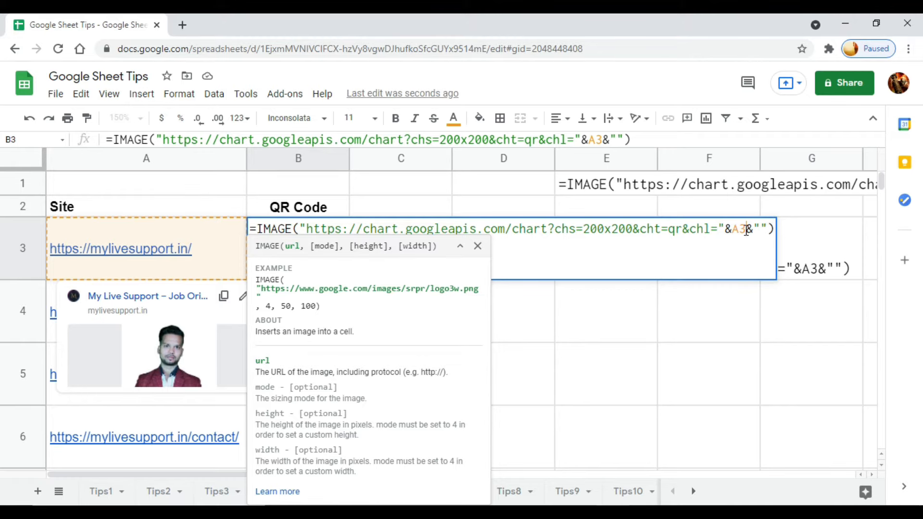
pyautogui.press('Return')
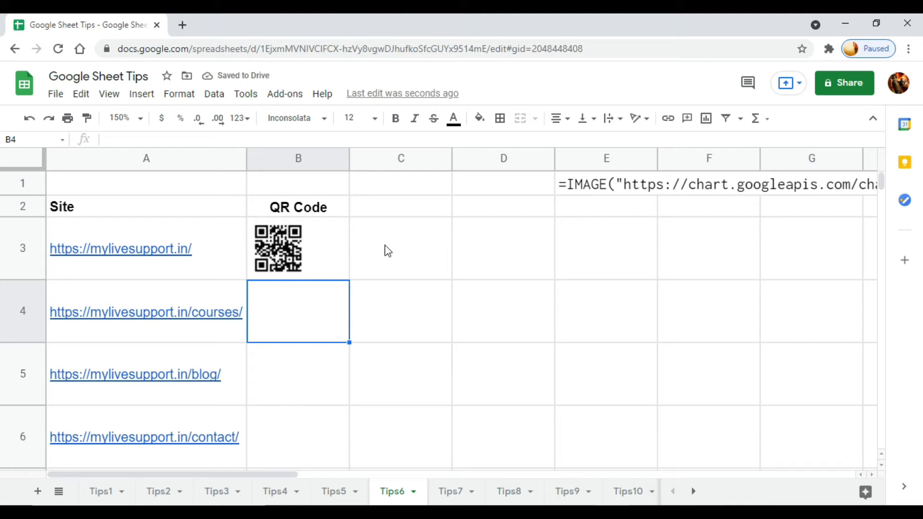
# - Compare B3's QR code with the link in A3 and fill the IMAGE formula down to B6
pyautogui.click(327, 259)
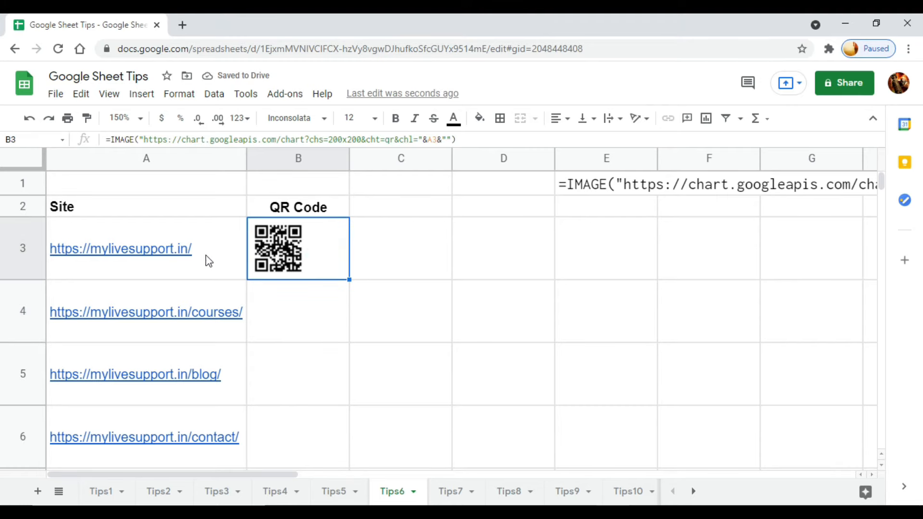
pyautogui.click(214, 225)
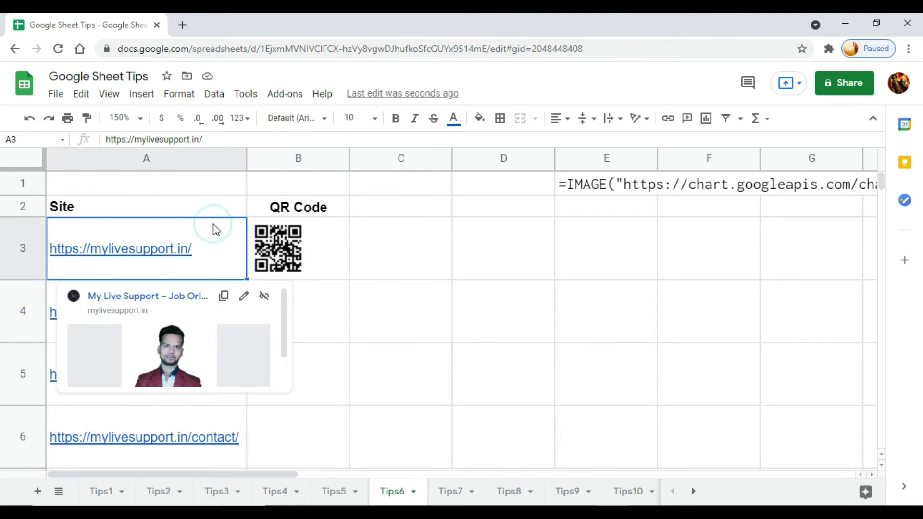
pyautogui.click(331, 268)
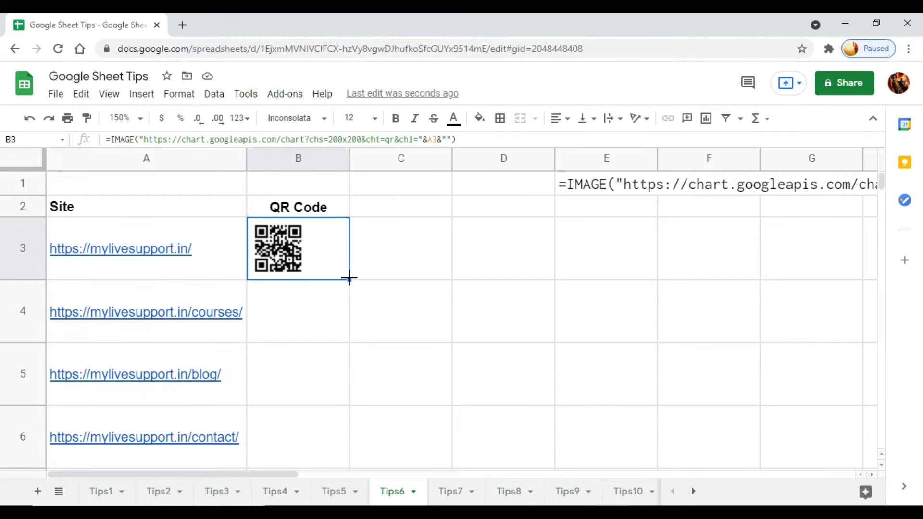
pyautogui.moveTo(349, 280); pyautogui.dragTo(335, 435)
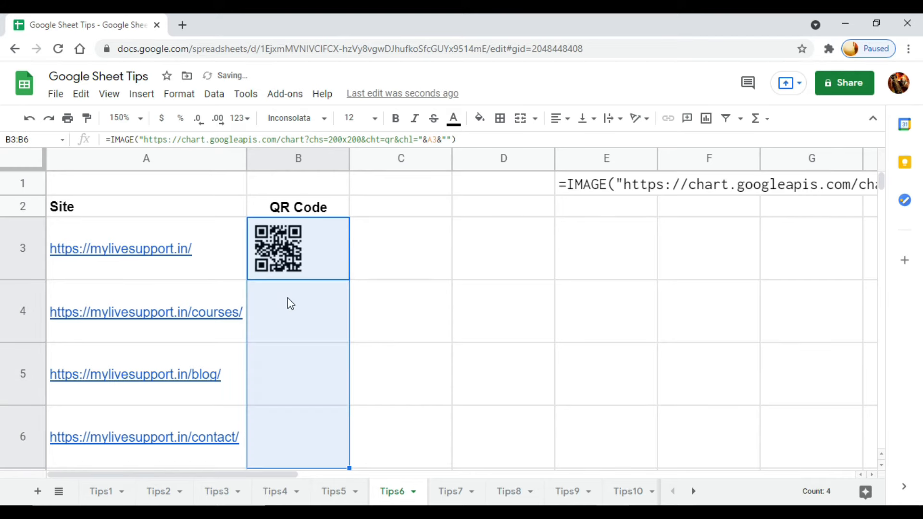
pyautogui.click(392, 326)
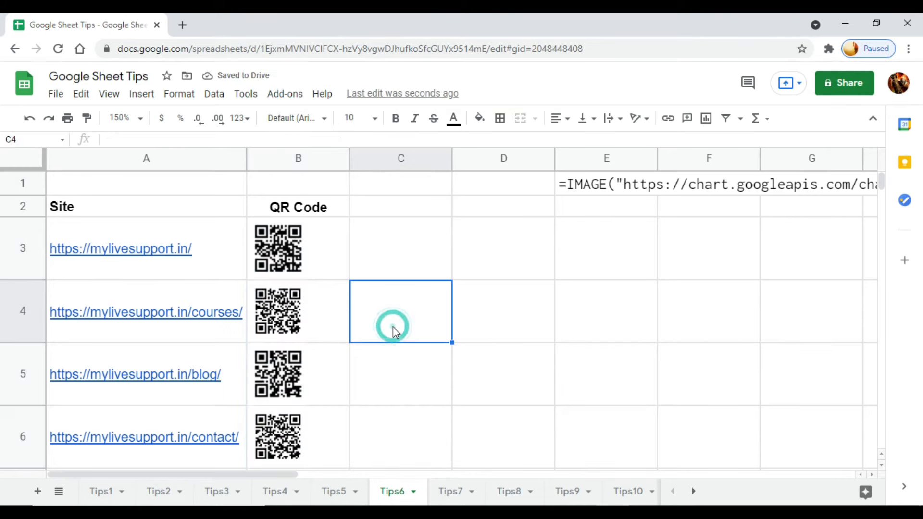
# - Check the QR codes and their IMAGE formulas in B3:B6 against the site links beside them
pyautogui.click(318, 319)
pyautogui.click(315, 377)
pyautogui.click(327, 427)
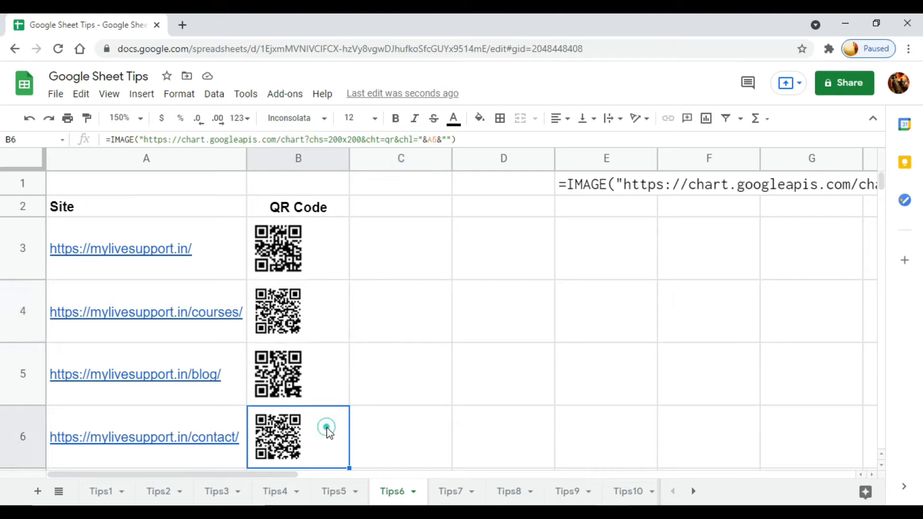
pyautogui.click(334, 385)
pyautogui.click(335, 303)
pyautogui.click(335, 247)
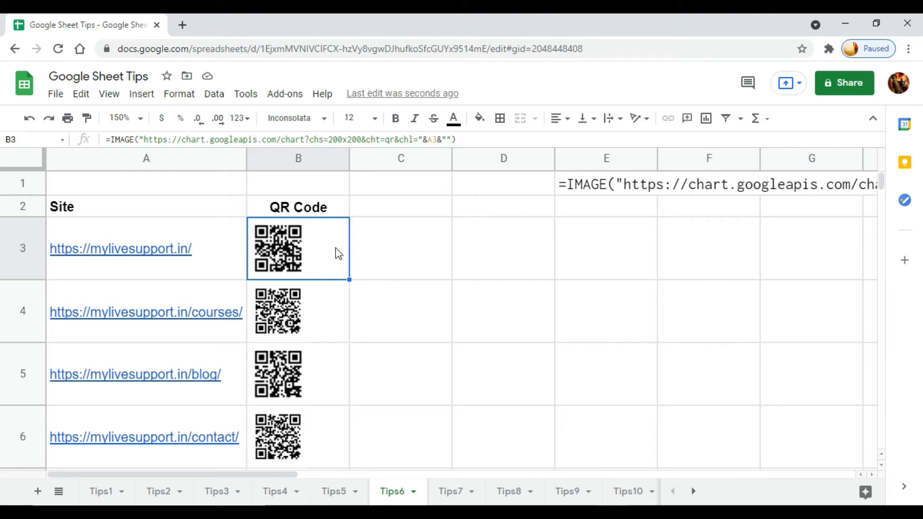
pyautogui.click(336, 319)
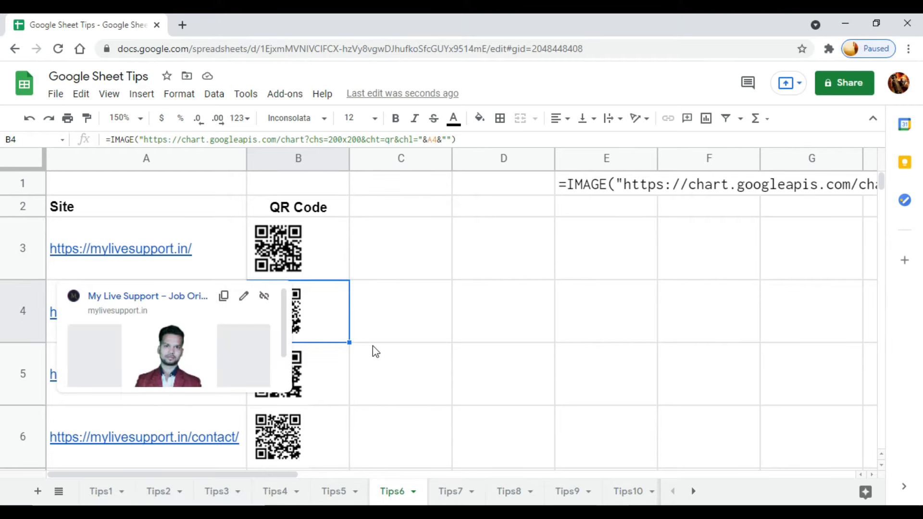
pyautogui.click(341, 382)
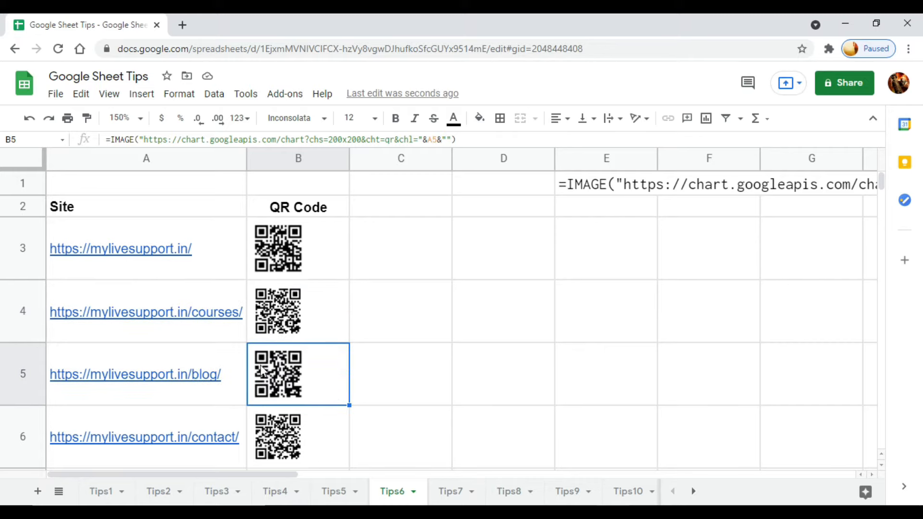
pyautogui.click(315, 304)
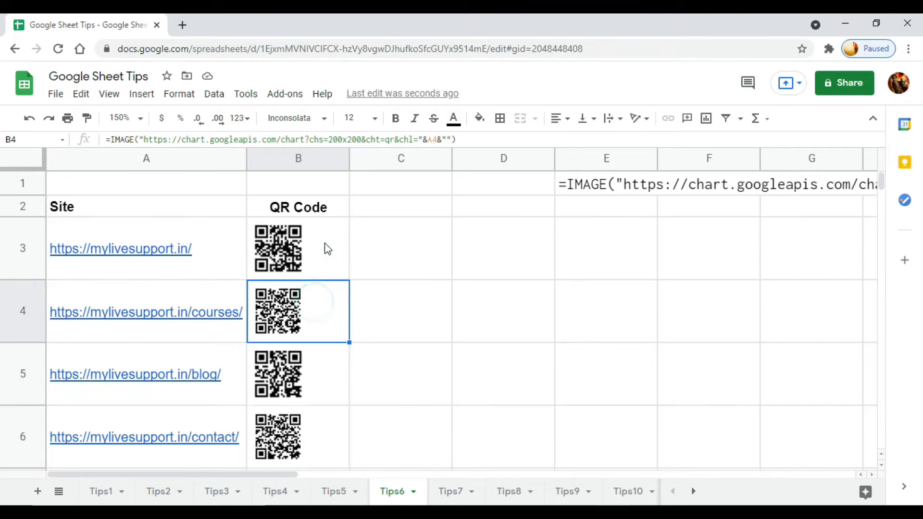
pyautogui.click(327, 247)
pyautogui.click(326, 311)
pyautogui.click(325, 380)
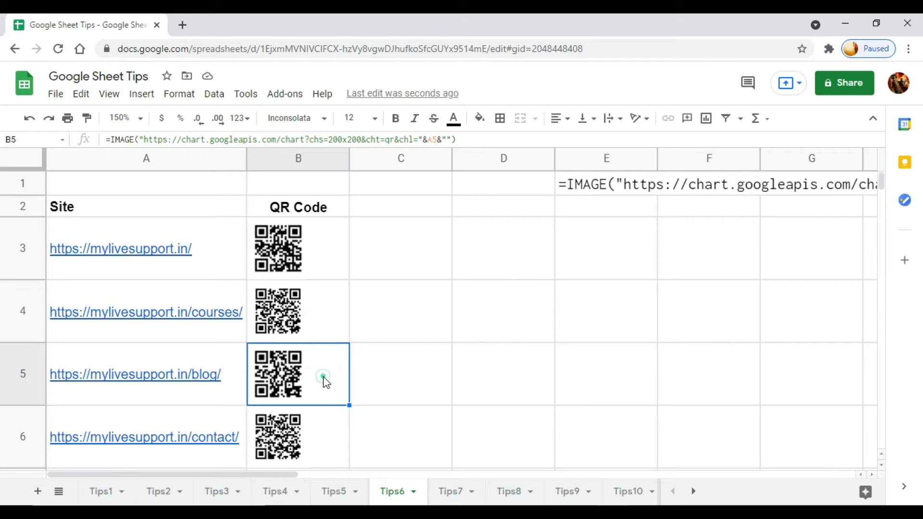
pyautogui.click(319, 439)
pyautogui.click(321, 377)
pyautogui.click(325, 305)
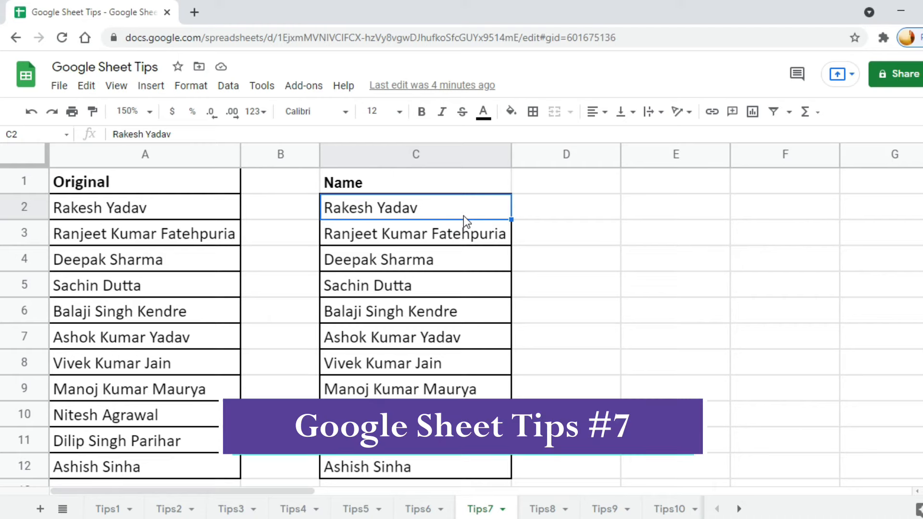
# - Select the Name column C1:C12 on the Tips7 sheet and open Find and replace beside the list for that range
pyautogui.click(478, 196)
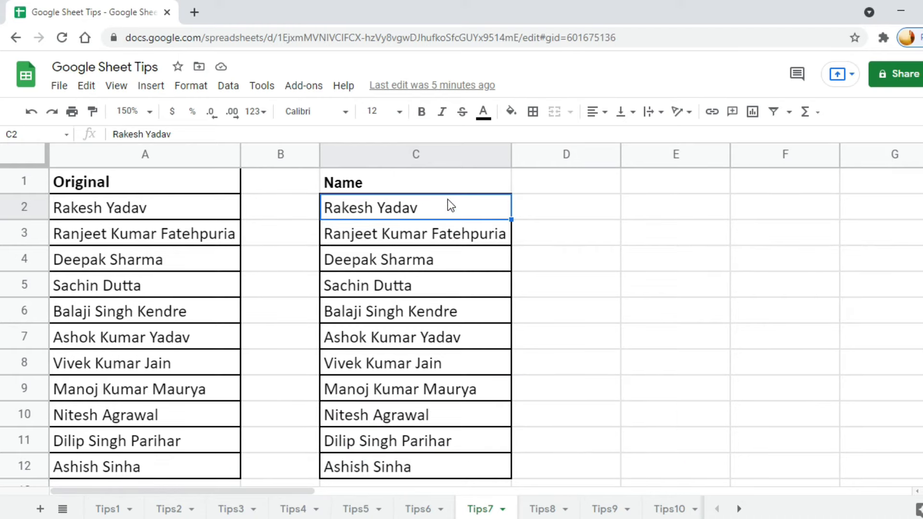
pyautogui.moveTo(449, 199); pyautogui.dragTo(442, 466)
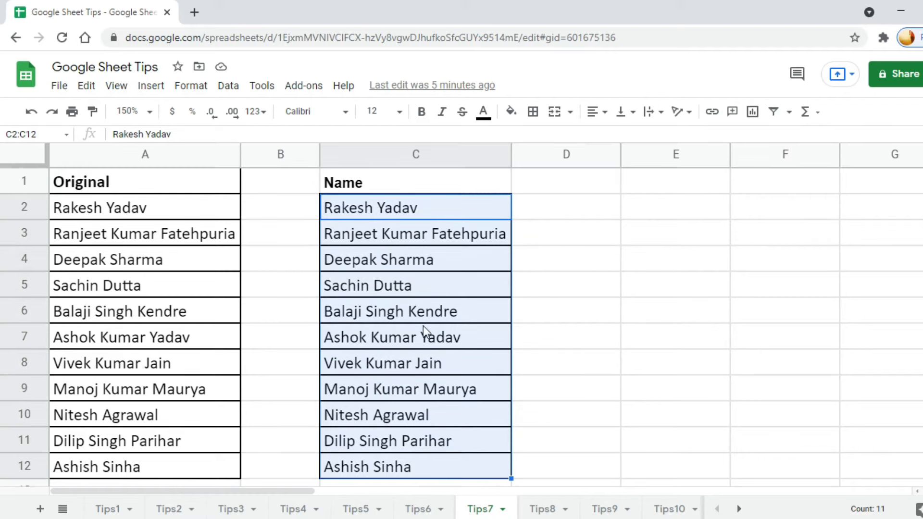
pyautogui.click(448, 201)
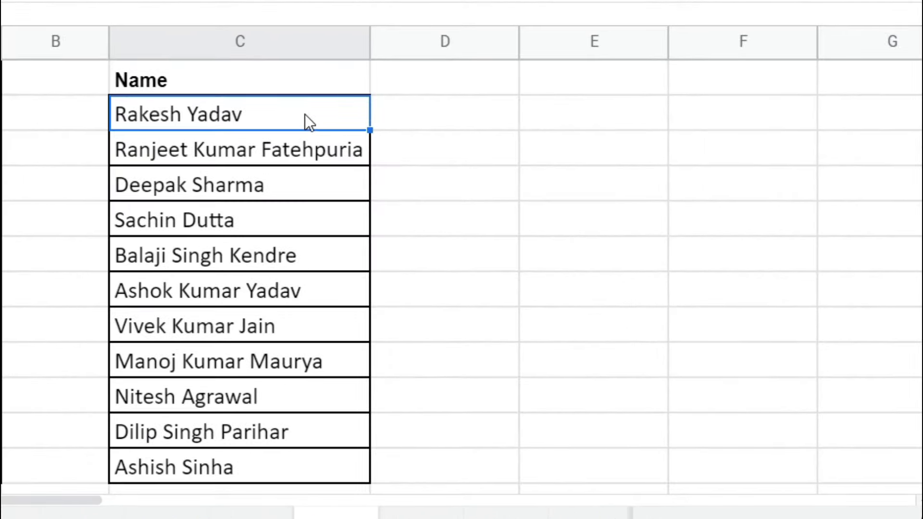
pyautogui.hotkey('ctrl', 'a')
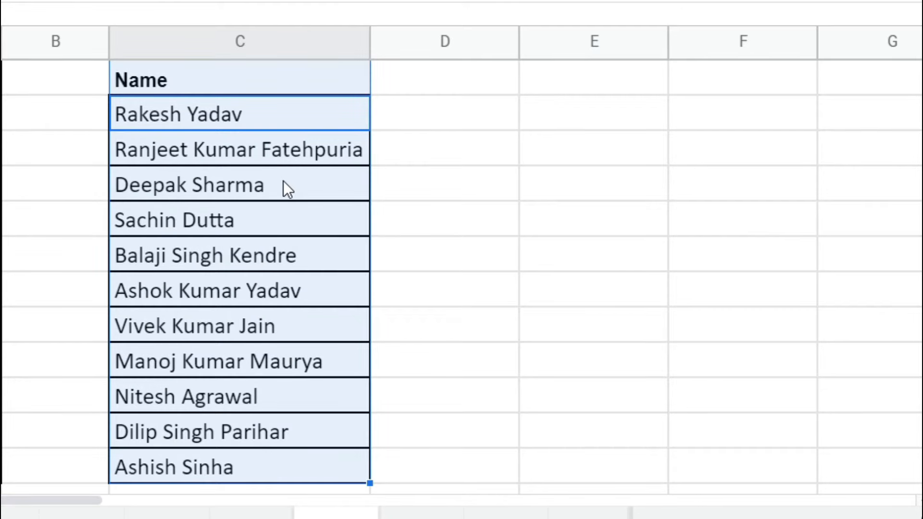
pyautogui.hotkey('ctrl', 'h')
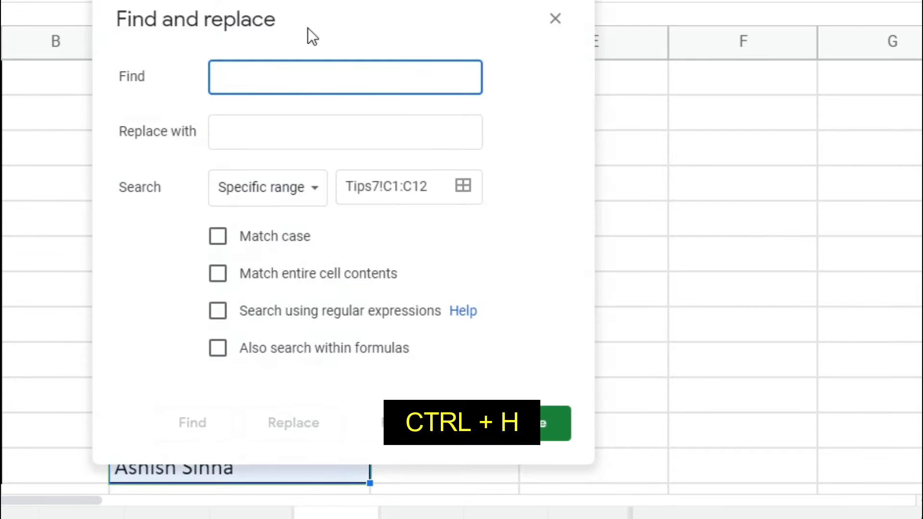
pyautogui.moveTo(440, 41); pyautogui.dragTo(616, 42)
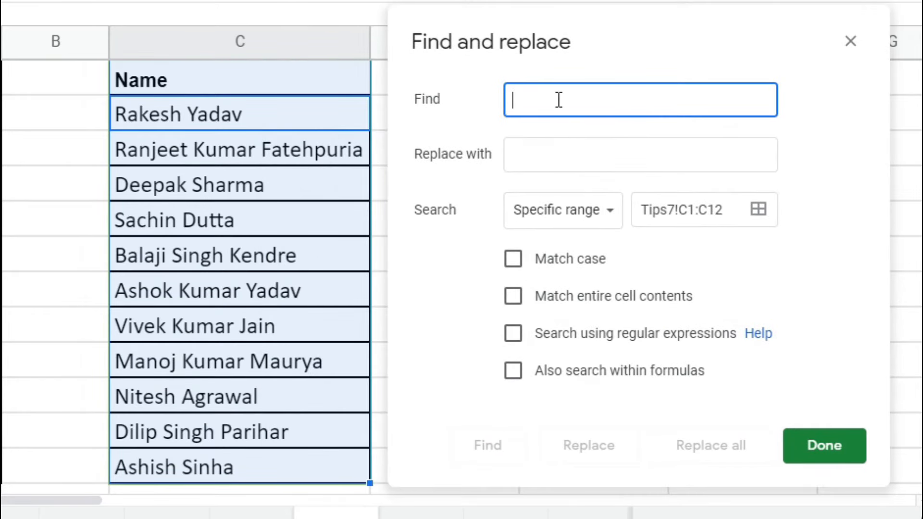
# - Enter (.+) .+ (.+) as the text to find and examine the parts of the pattern
pyautogui.hotkey('ctrl', 'v')
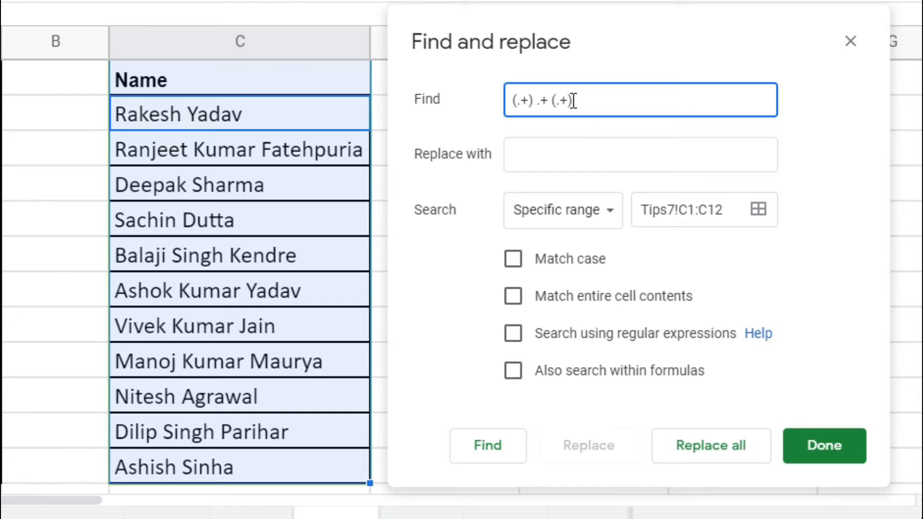
pyautogui.click(533, 102)
pyautogui.moveTo(524, 106); pyautogui.dragTo(511, 102)
pyautogui.moveTo(599, 102); pyautogui.dragTo(499, 105)
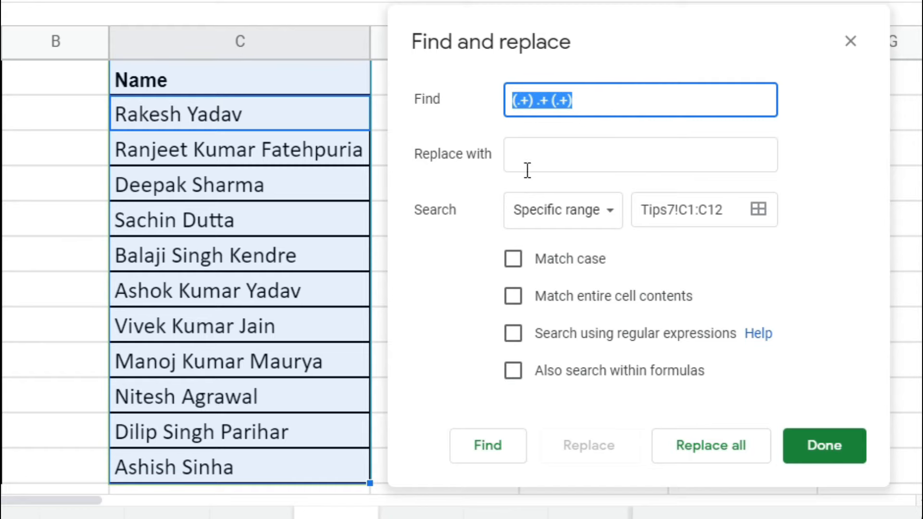
# - Enter $1 $2 as the replacement text for the (.+) .+ (.+) search pattern
pyautogui.click(533, 144)
pyautogui.click(518, 102)
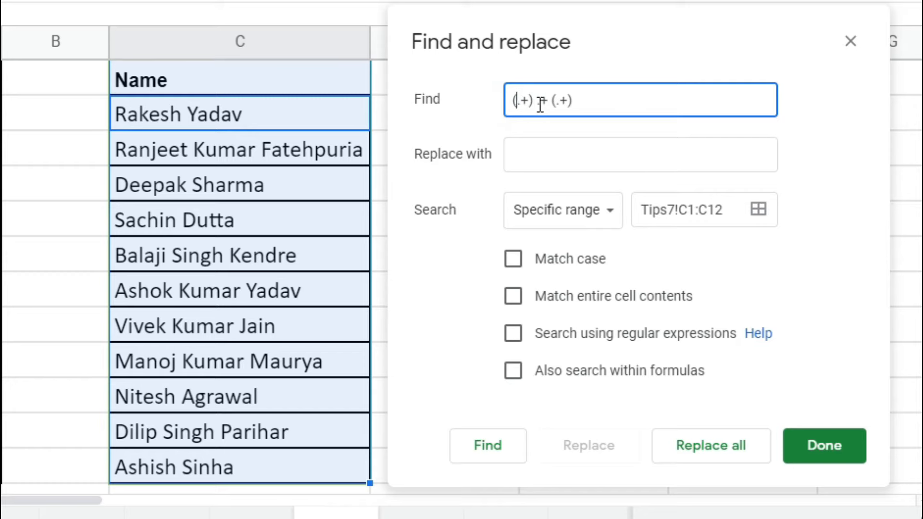
pyautogui.moveTo(537, 102); pyautogui.dragTo(600, 104)
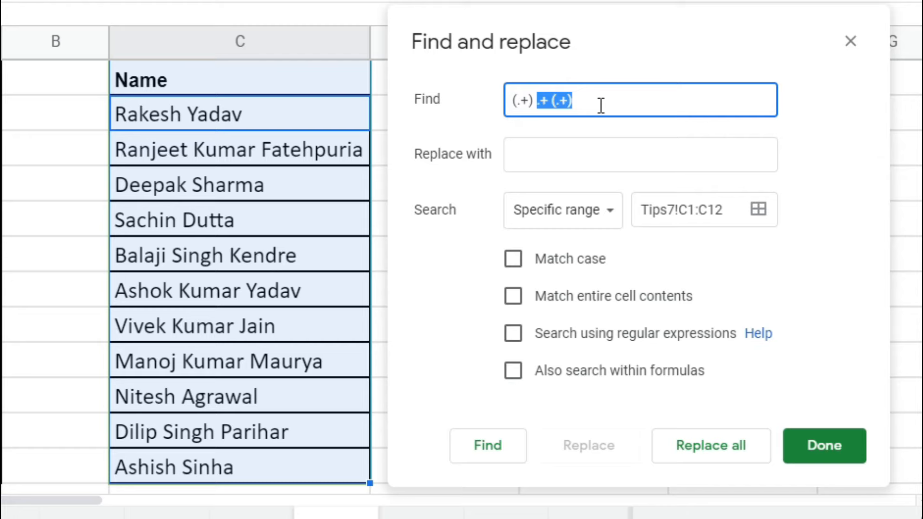
pyautogui.click(556, 143)
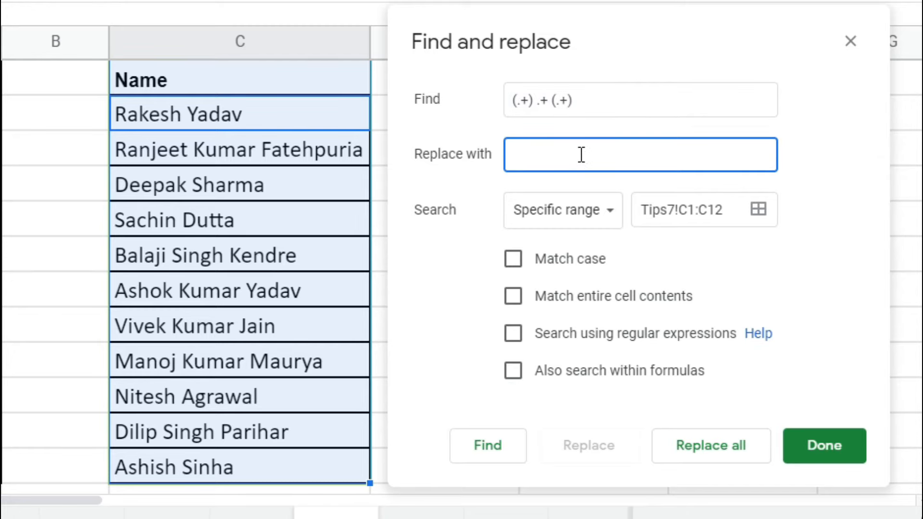
pyautogui.write('$1 $2')
pyautogui.tripleClick(581, 152)
pyautogui.click(572, 152)
# - Review the complete search pattern against the names in the Name column
pyautogui.click(612, 93)
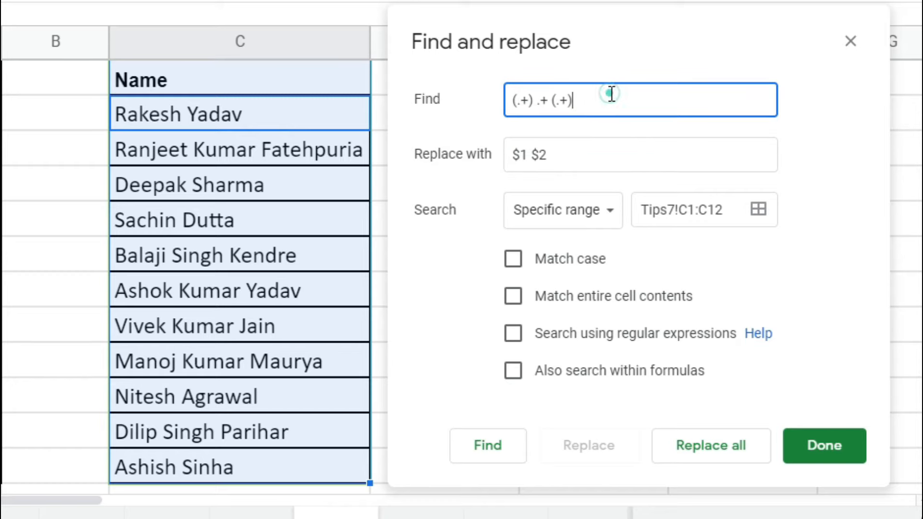
pyautogui.moveTo(610, 93); pyautogui.dragTo(488, 103)
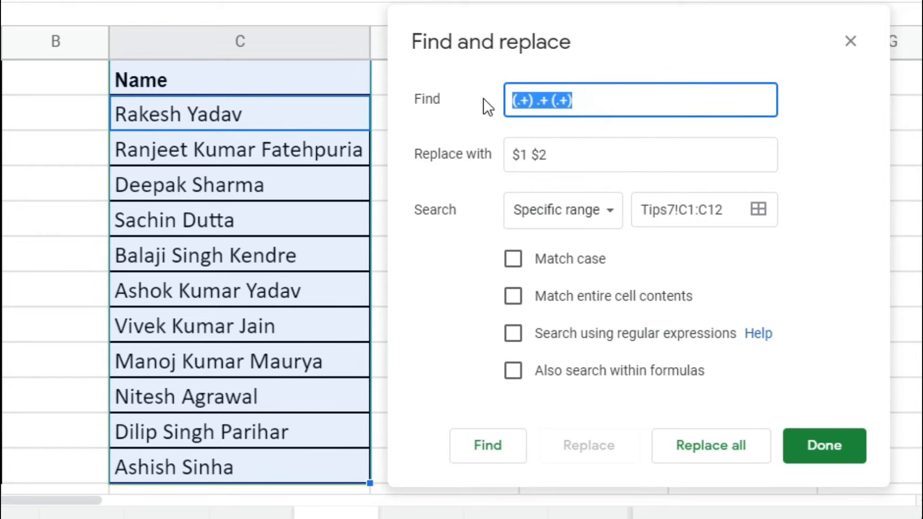
pyautogui.click(603, 99)
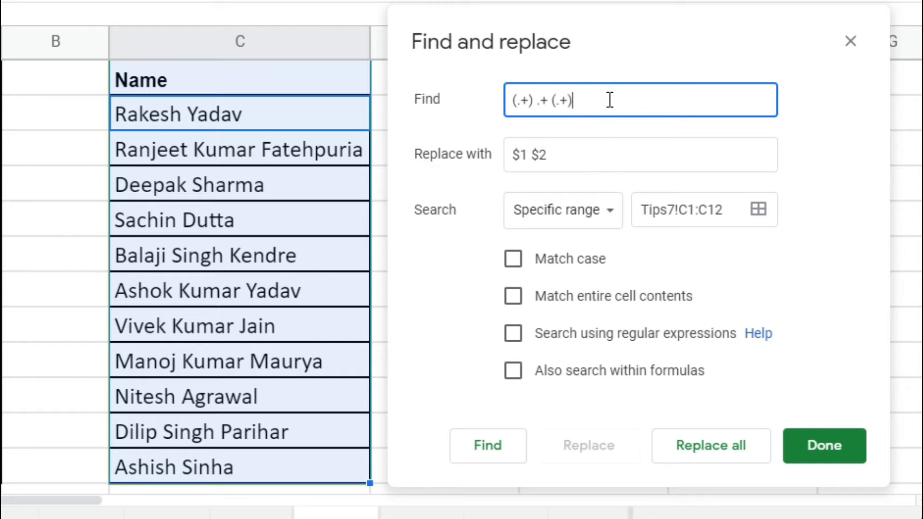
pyautogui.tripleClick(610, 100)
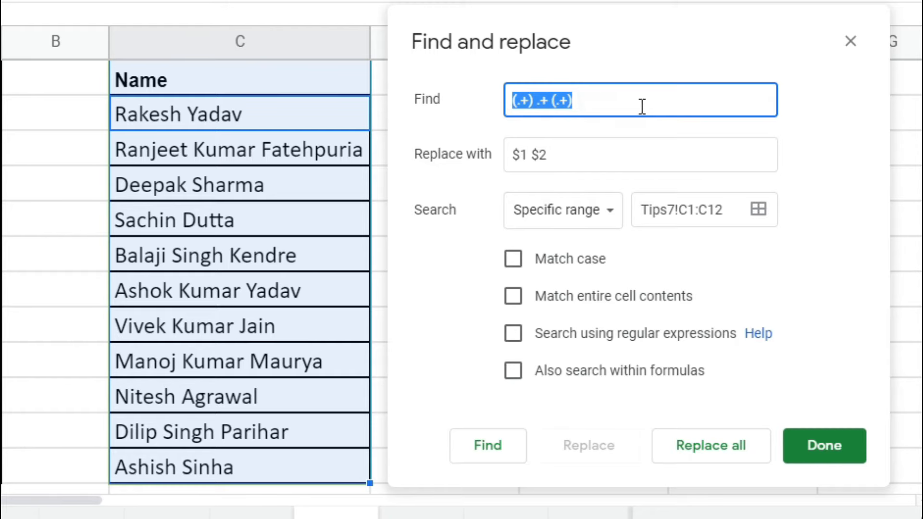
pyautogui.click(620, 95)
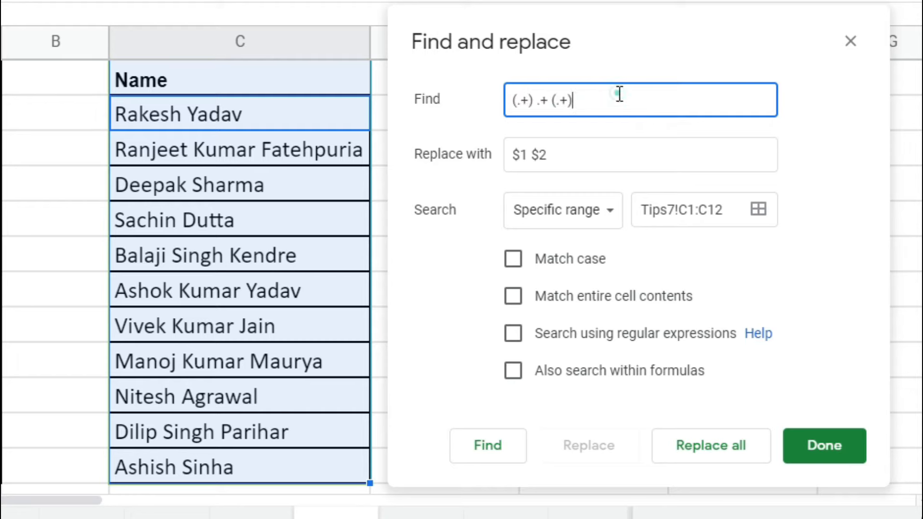
pyautogui.tripleClick(607, 99)
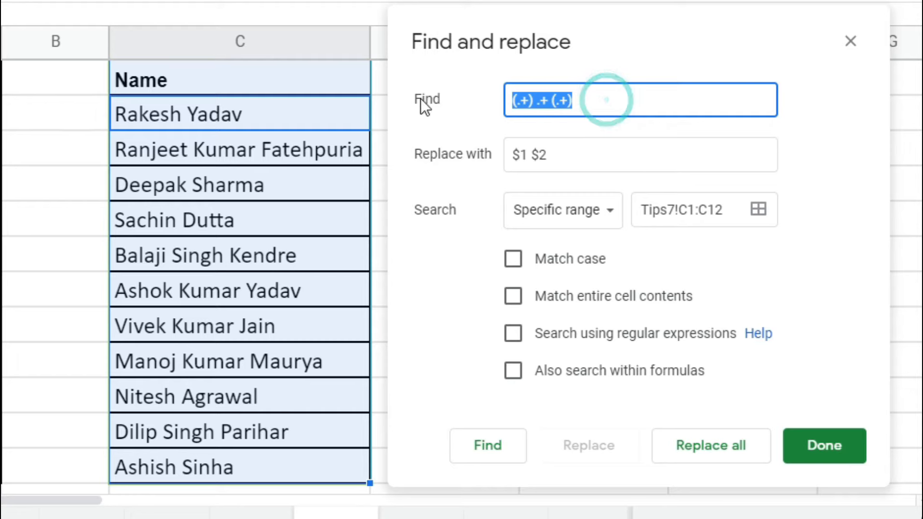
pyautogui.click(592, 100)
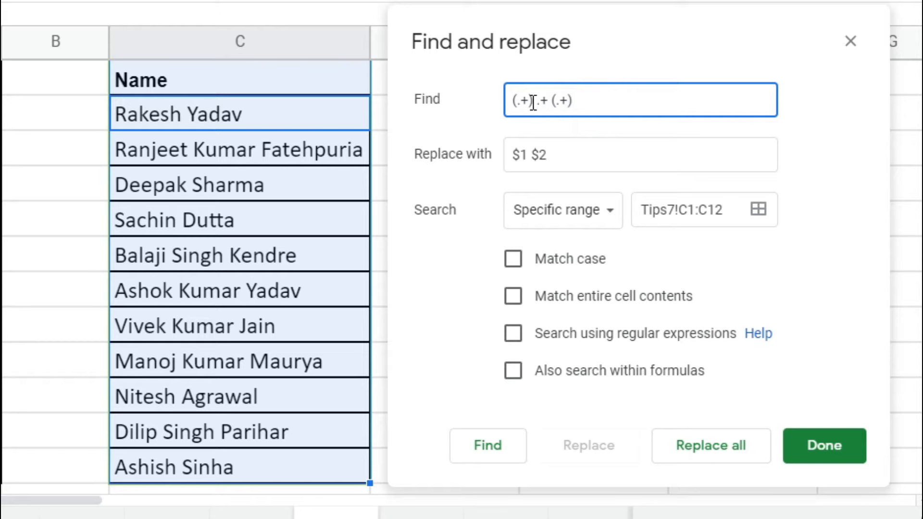
# - Examine the first group, last group and ungrouped middle part of the pattern against the $1 $2 replacement
pyautogui.moveTo(532, 100); pyautogui.dragTo(507, 103)
pyautogui.click(584, 99)
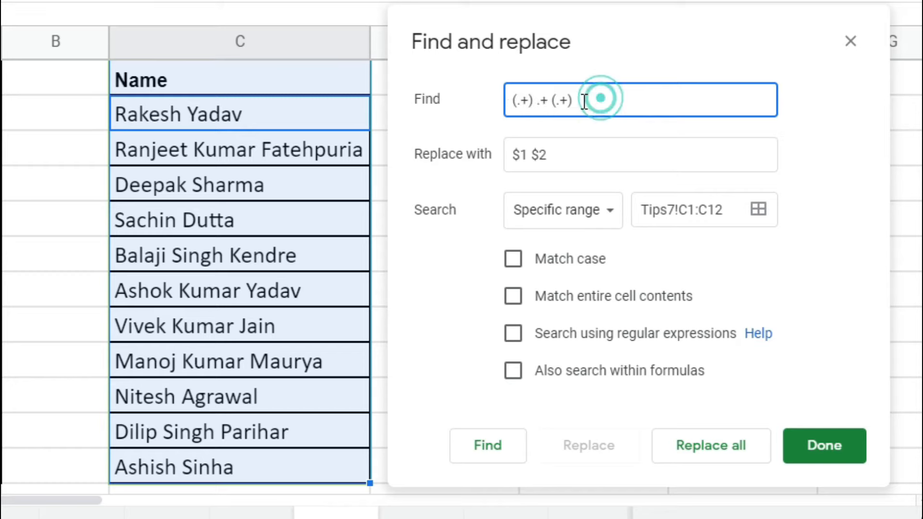
pyautogui.hotkey('shift', 'Left')
pyautogui.hotkey('shift', 'Left')
pyautogui.hotkey('shift', 'Left')
pyautogui.hotkey('shift', 'Left')
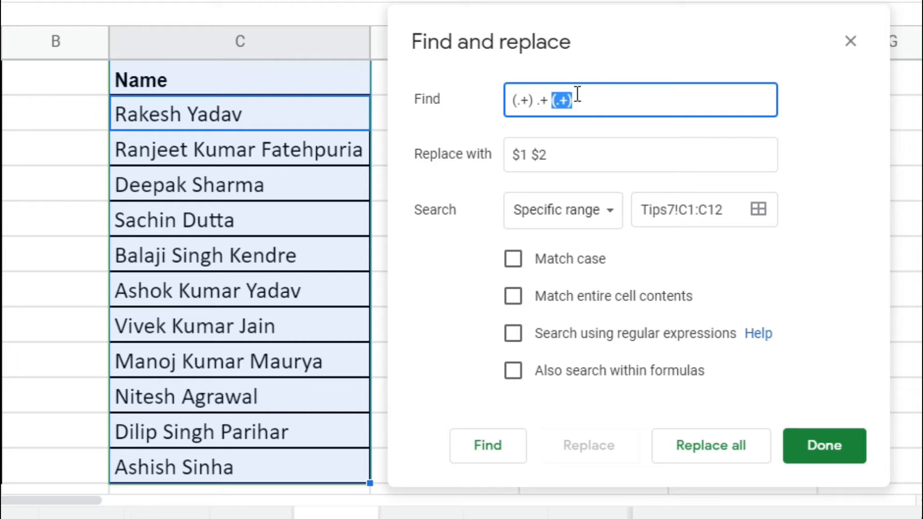
pyautogui.click(547, 98)
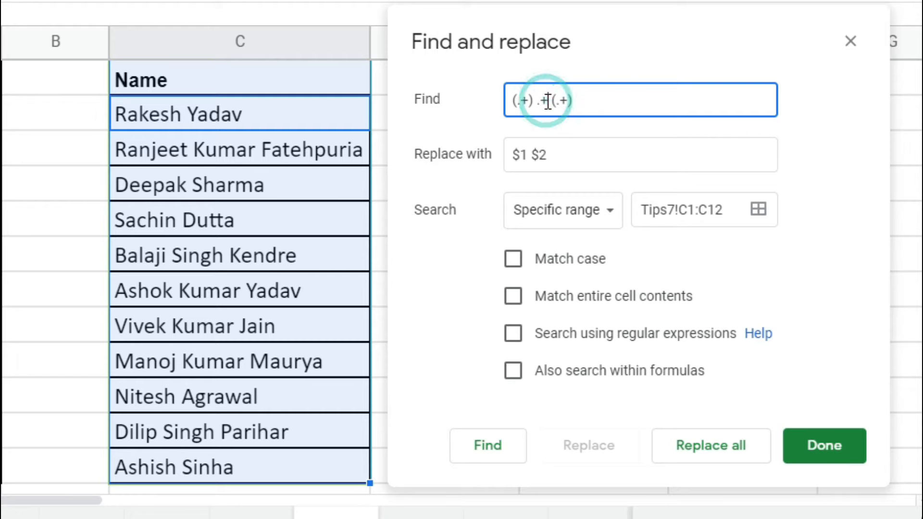
pyautogui.moveTo(547, 99); pyautogui.dragTo(537, 101)
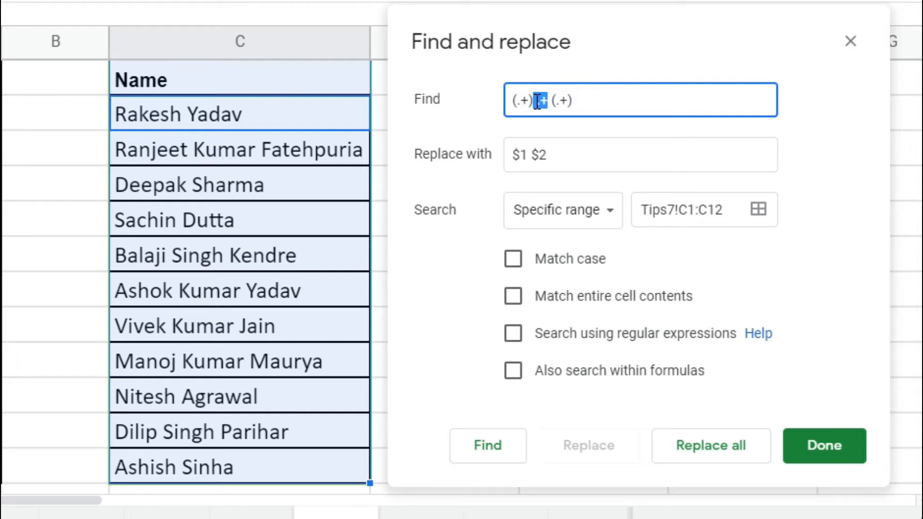
pyautogui.click(563, 155)
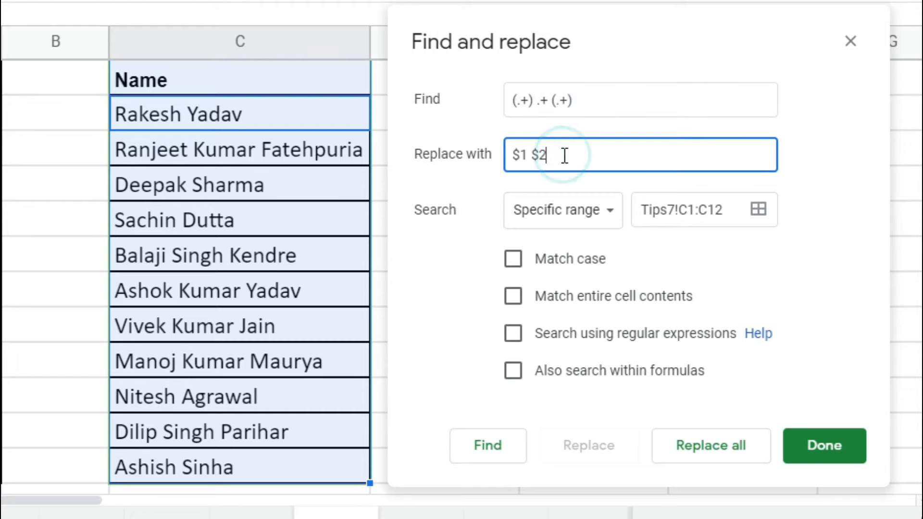
pyautogui.click(550, 103)
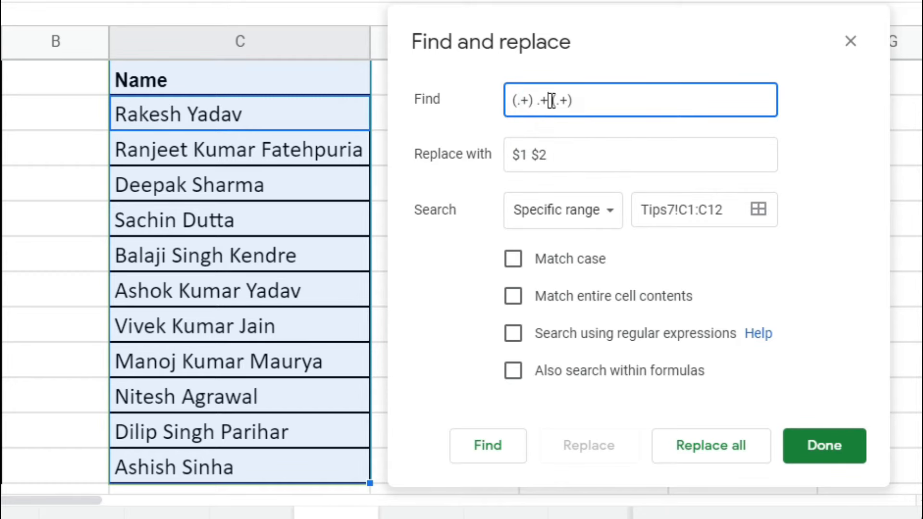
pyautogui.click(577, 157)
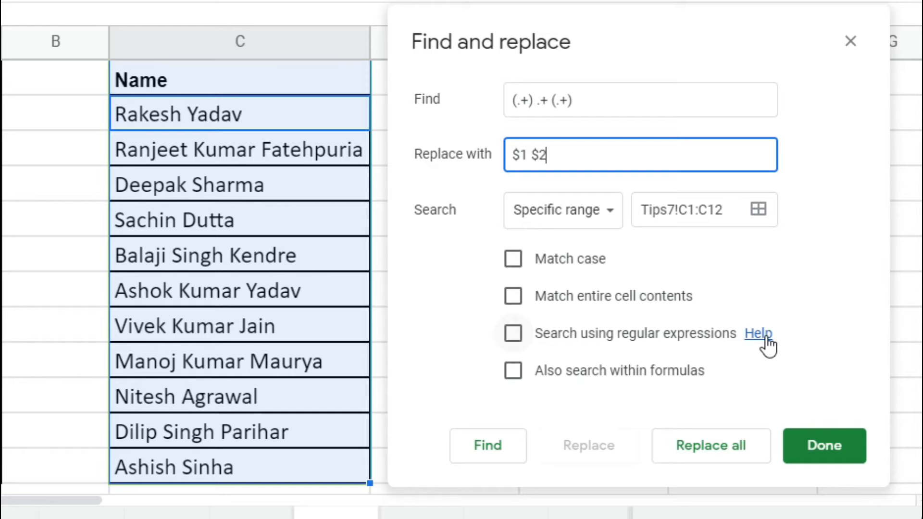
# - Turn on searching with regular expressions and step repeatedly through the matching names in C1:C12
pyautogui.click(513, 335)
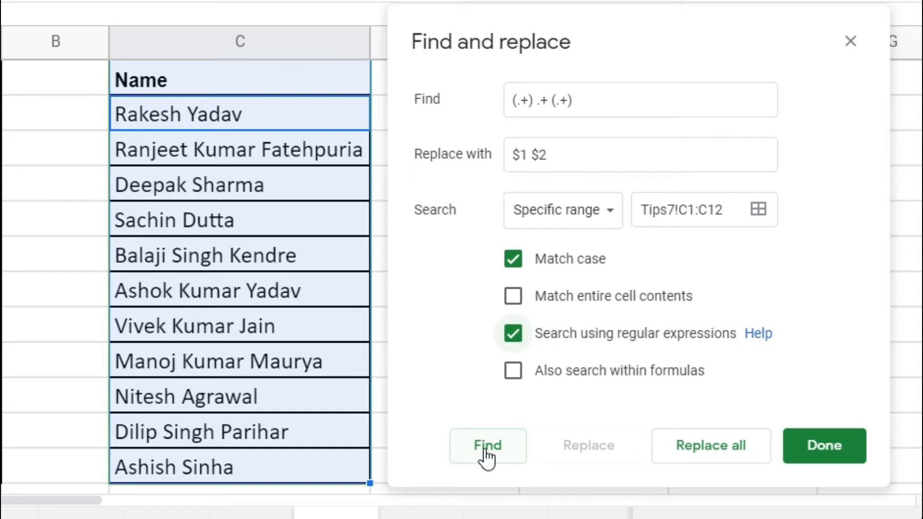
pyautogui.click(505, 449)
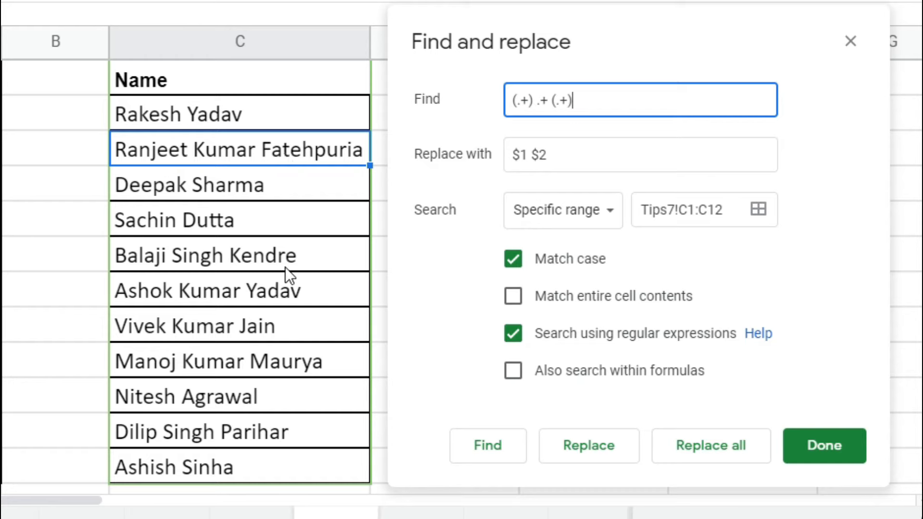
pyautogui.click(470, 452)
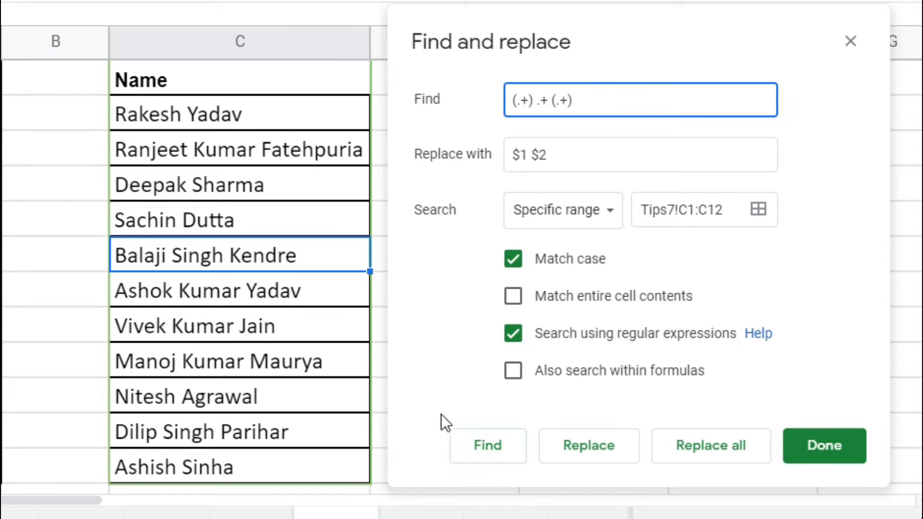
pyautogui.click(470, 451)
pyautogui.click(470, 451)
pyautogui.click(470, 451)
pyautogui.click(469, 451)
pyautogui.click(470, 452)
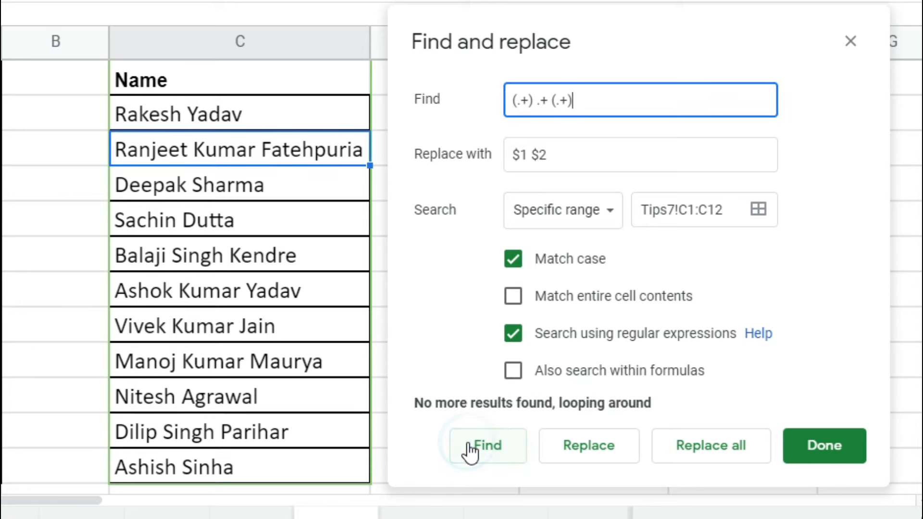
pyautogui.click(470, 451)
pyautogui.click(470, 451)
pyautogui.click(469, 451)
pyautogui.click(470, 451)
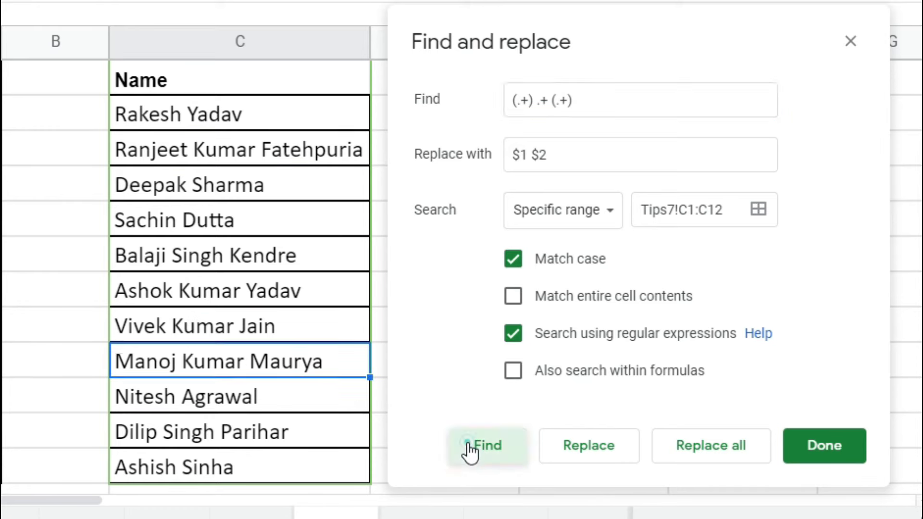
pyautogui.click(470, 451)
pyautogui.click(470, 451)
pyautogui.click(469, 451)
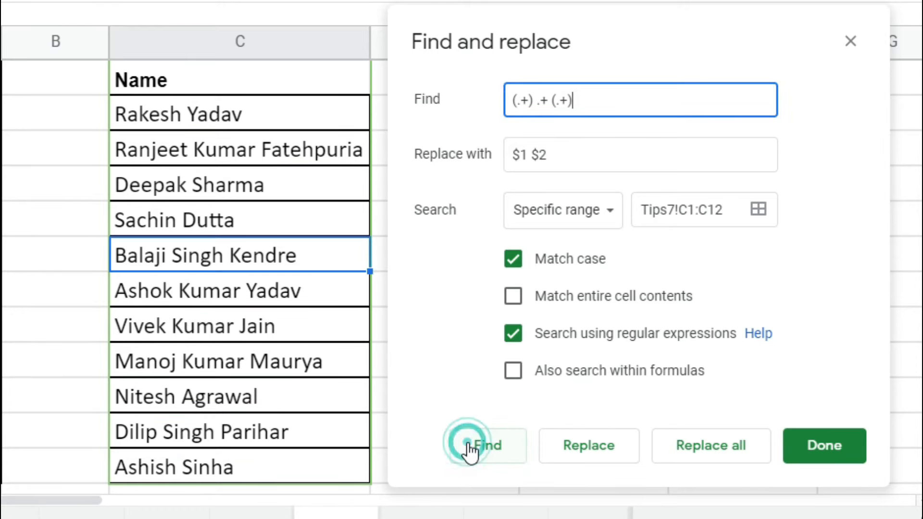
# - Replace all matches in the Name column with $1 $2, then undo the replacement after checking the list
pyautogui.click(748, 456)
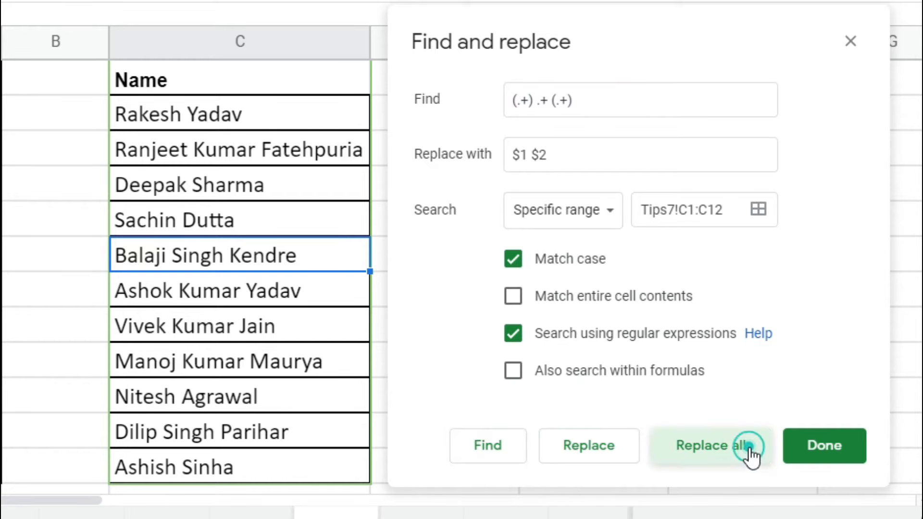
pyautogui.click(823, 450)
pyautogui.click(257, 114)
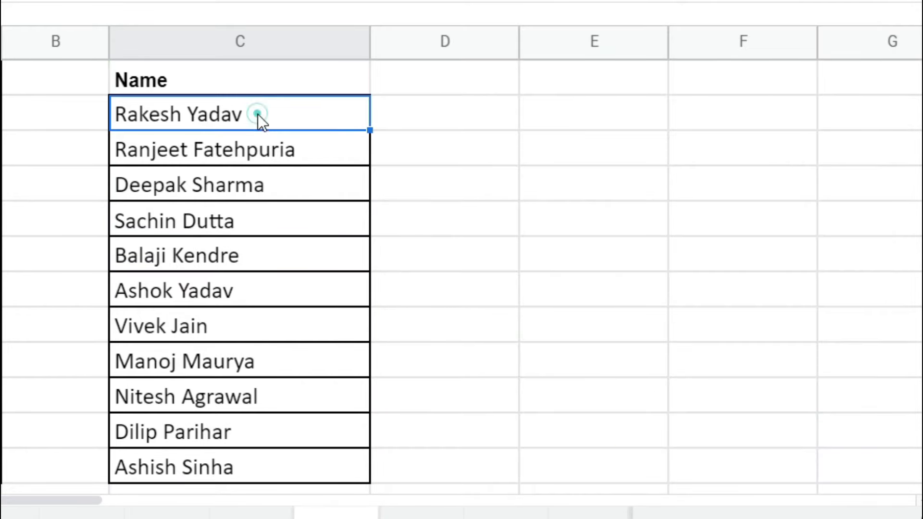
pyautogui.moveTo(257, 114); pyautogui.dragTo(238, 478)
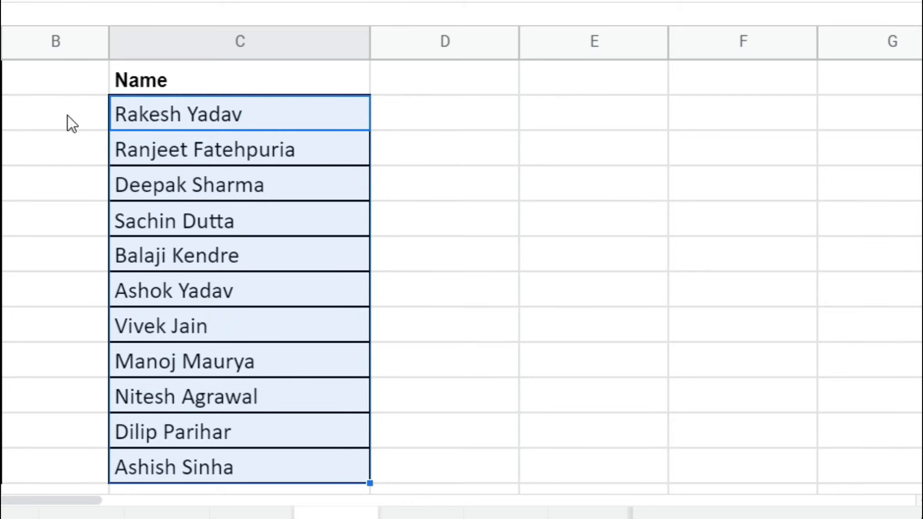
pyautogui.click(1, 113)
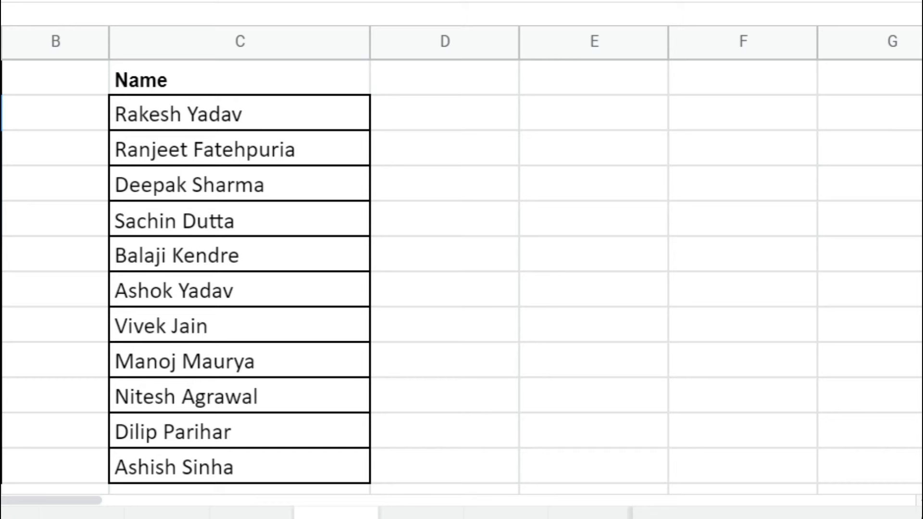
pyautogui.click(241, 300)
pyautogui.hotkey('ctrl', 'z')
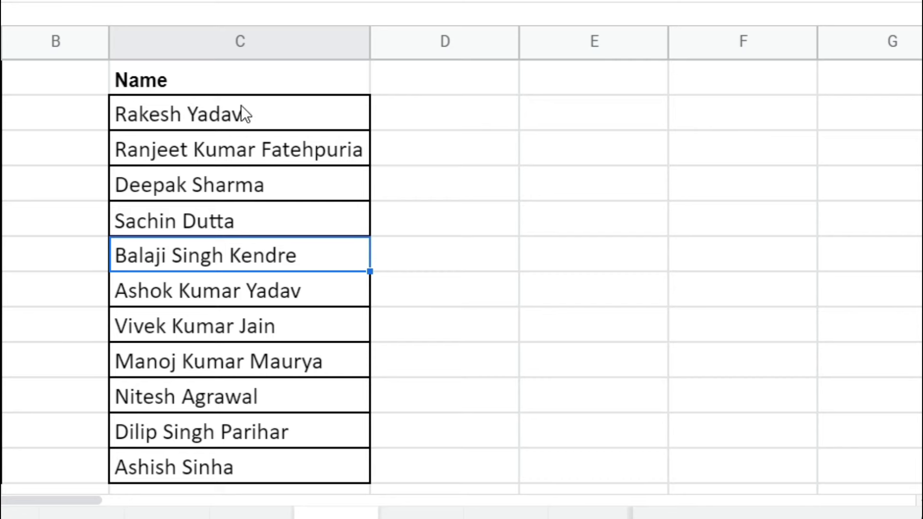
# - Open Find and replace for the names in C2:C12 and enter (.+) .+ .+ as the text to find
pyautogui.moveTo(241, 106); pyautogui.dragTo(230, 470)
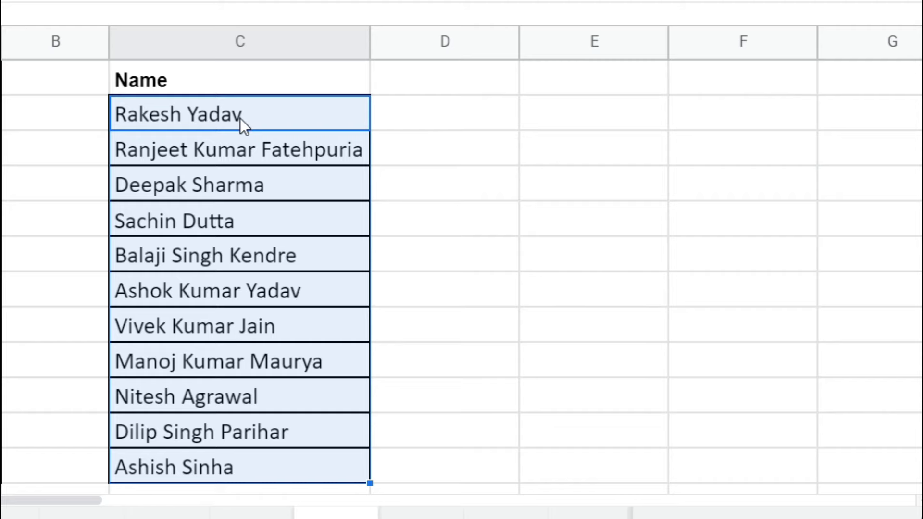
pyautogui.hotkey('ctrl', 'h')
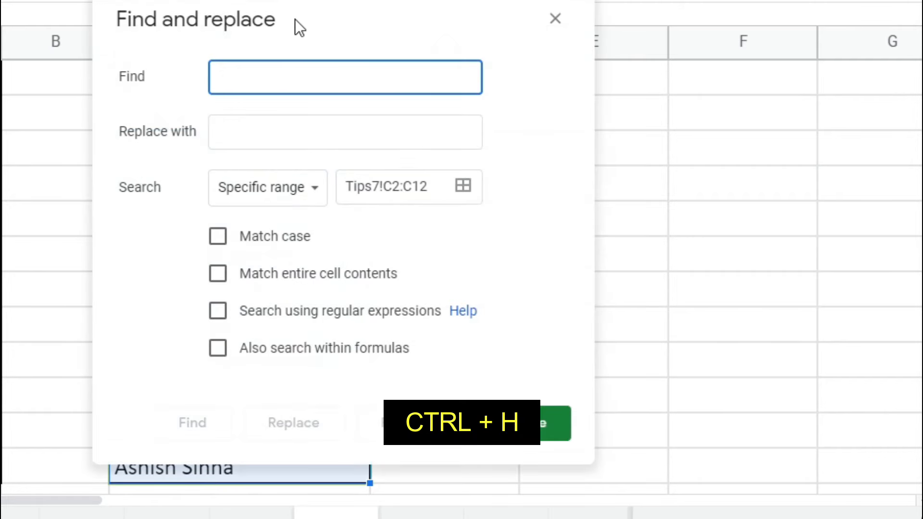
pyautogui.click(295, 15)
pyautogui.moveTo(431, 25); pyautogui.dragTo(591, 28)
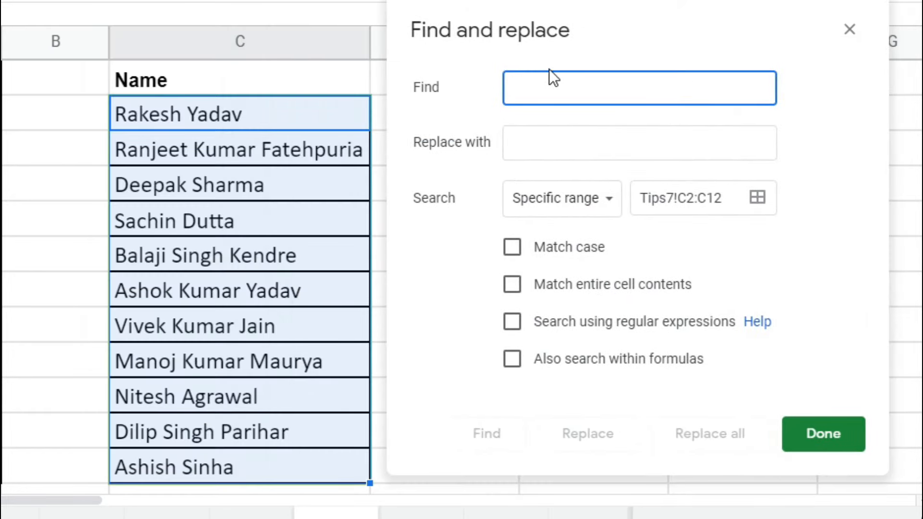
pyautogui.click(543, 93)
pyautogui.write('(.+) .+.+')
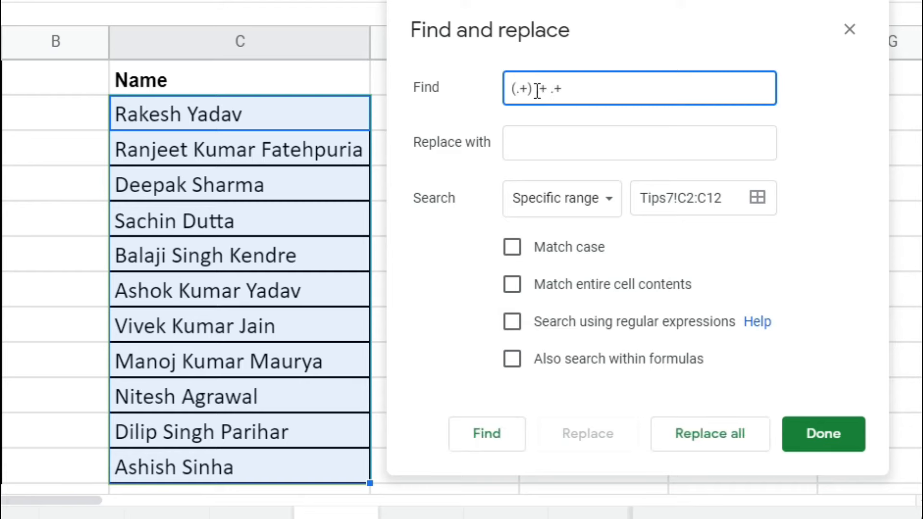
# - Examine the bracketed first group and the two ungrouped parts of the (.+) .+ .+ pattern
pyautogui.moveTo(509, 91); pyautogui.dragTo(618, 90)
pyautogui.click(619, 90)
pyautogui.moveTo(536, 89); pyautogui.dragTo(509, 89)
pyautogui.click(578, 92)
pyautogui.moveTo(561, 93); pyautogui.dragTo(541, 91)
pyautogui.click(579, 87)
pyautogui.click(587, 87)
pyautogui.click(532, 88)
pyautogui.click(533, 90)
pyautogui.moveTo(535, 90); pyautogui.dragTo(568, 91)
pyautogui.click(575, 91)
# - Replace all regular expression matches in C2:C12 with $1 and close Find and replace
pyautogui.click(529, 147)
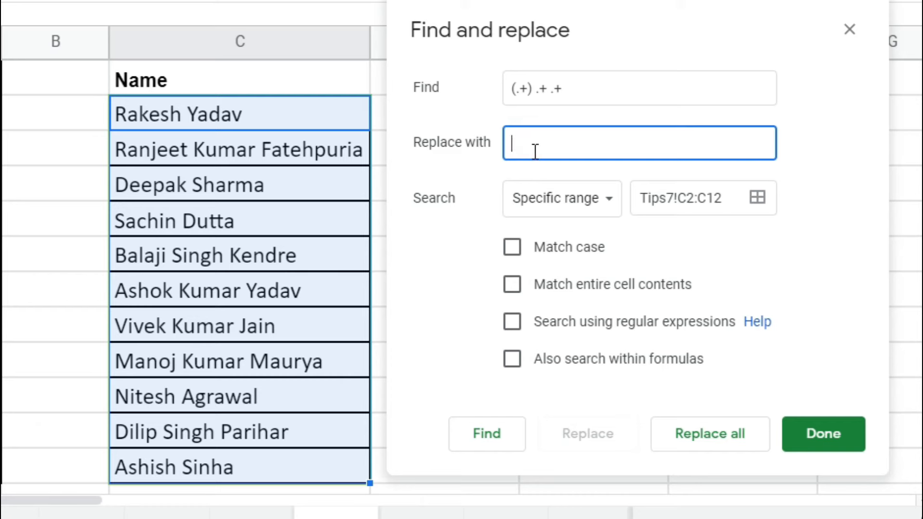
pyautogui.write('$1')
pyautogui.doubleClick(570, 144)
pyautogui.click(512, 329)
pyautogui.click(722, 440)
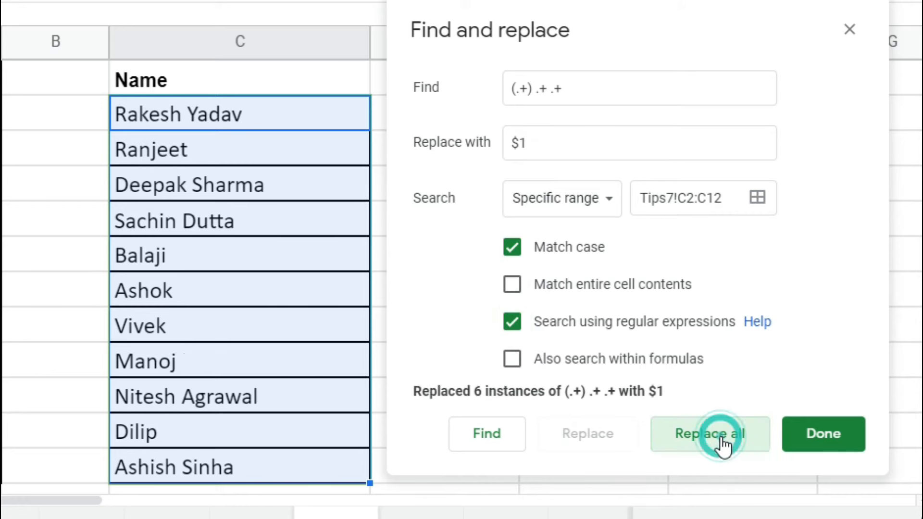
pyautogui.click(836, 435)
pyautogui.click(224, 111)
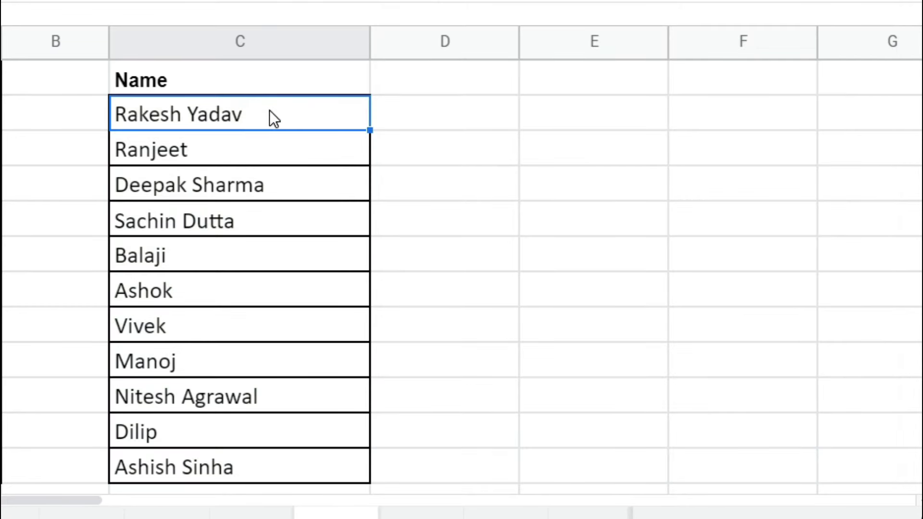
# - Examine the Name column for entries in C2:C12 that still contain both a first name and a surname
pyautogui.moveTo(270, 111); pyautogui.dragTo(263, 478)
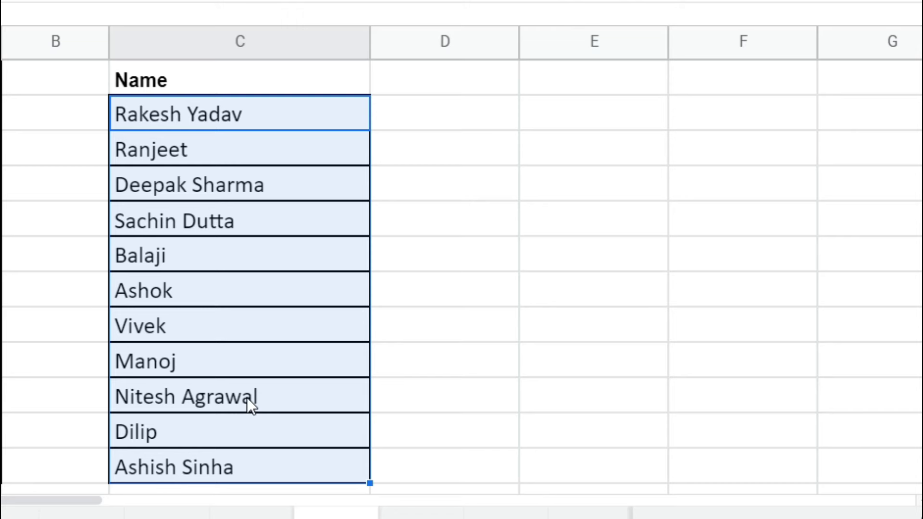
pyautogui.click(183, 250)
pyautogui.moveTo(232, 253); pyautogui.dragTo(216, 359)
pyautogui.click(219, 212)
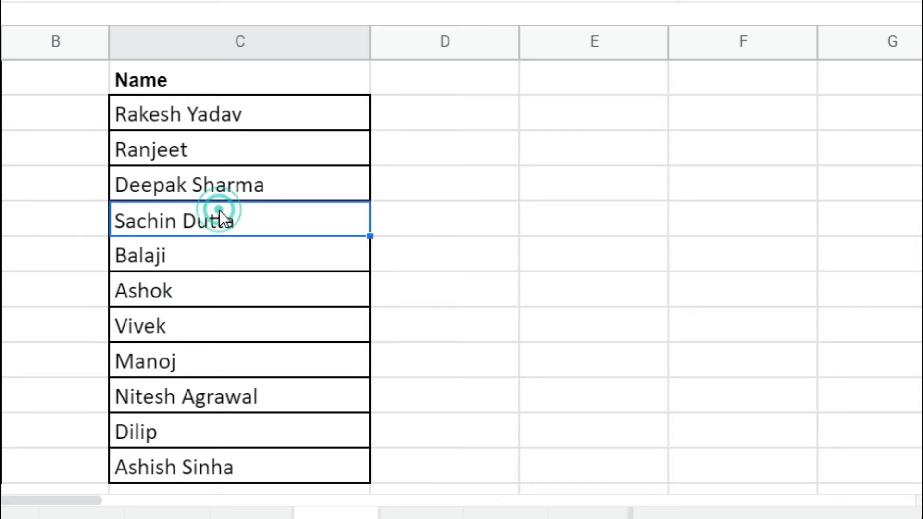
pyautogui.click(245, 116)
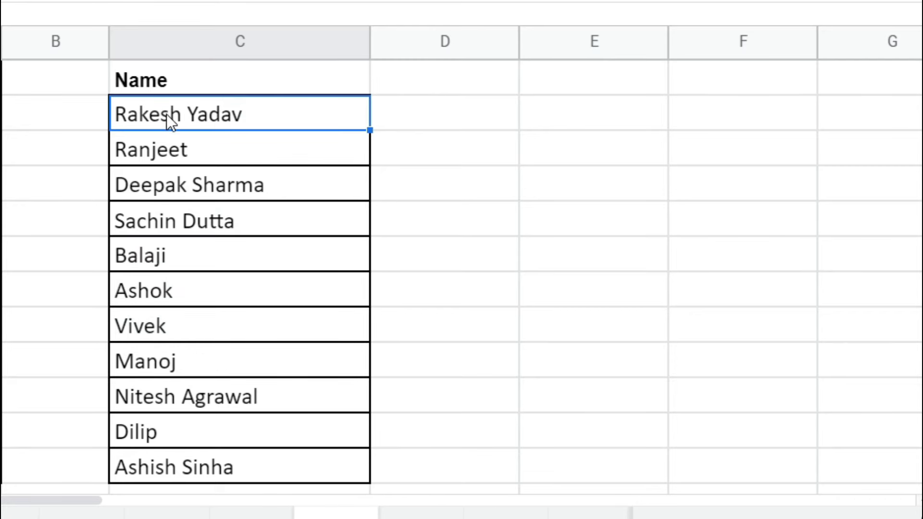
pyautogui.click(190, 188)
pyautogui.click(200, 222)
pyautogui.click(248, 393)
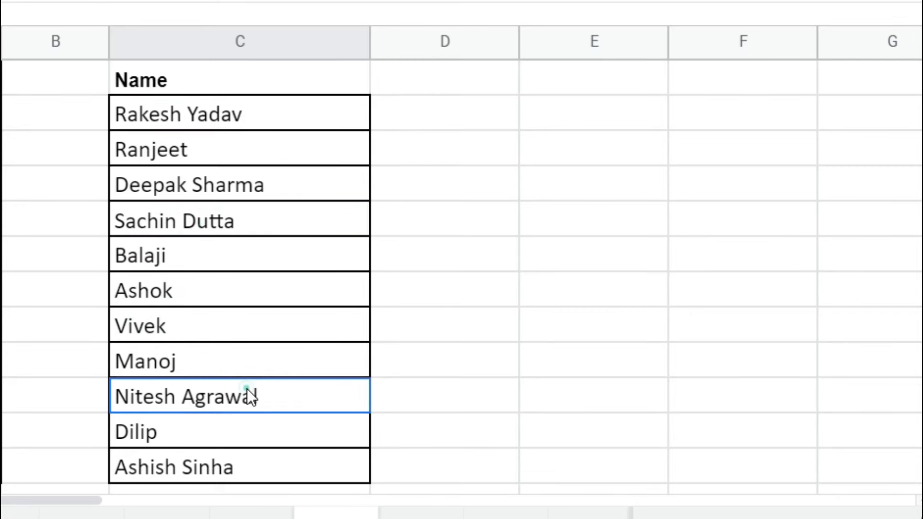
pyautogui.click(232, 469)
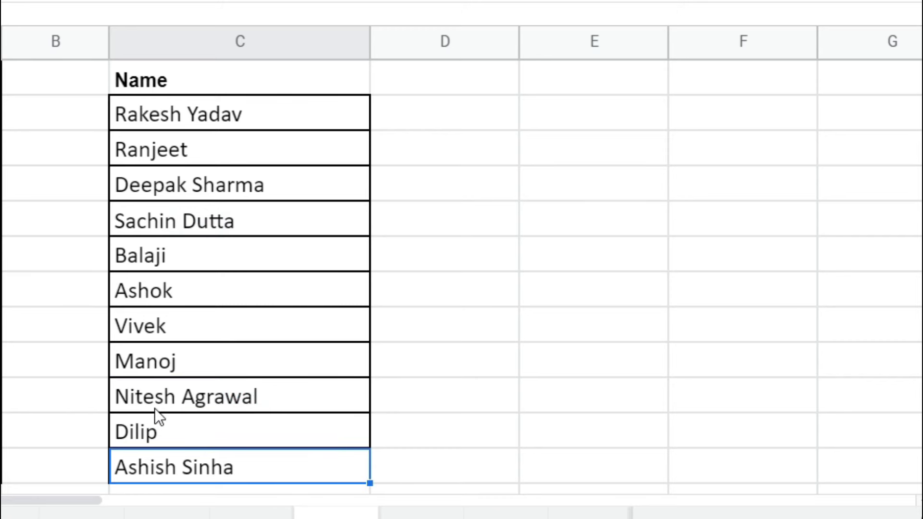
pyautogui.click(282, 399)
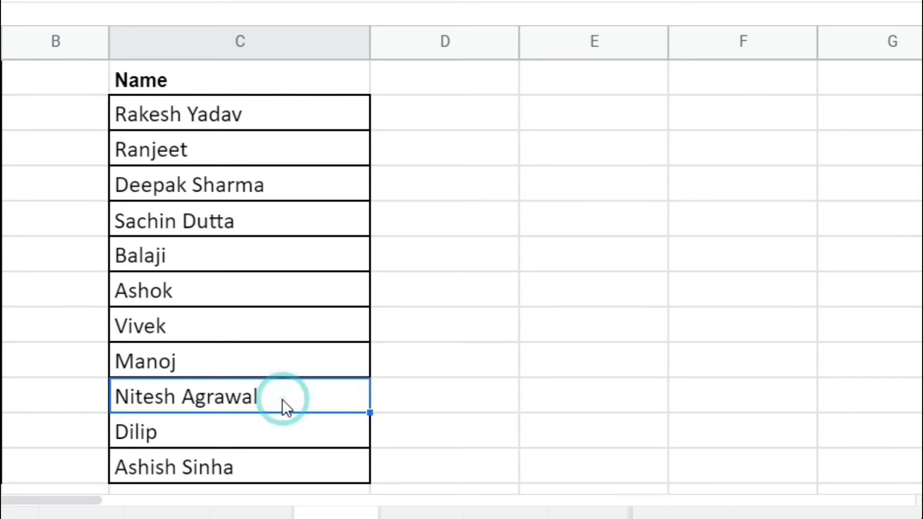
# - Open Find and replace for the Name column range C1:C12 and enter (.+) .+ as the text to find
pyautogui.click(232, 113)
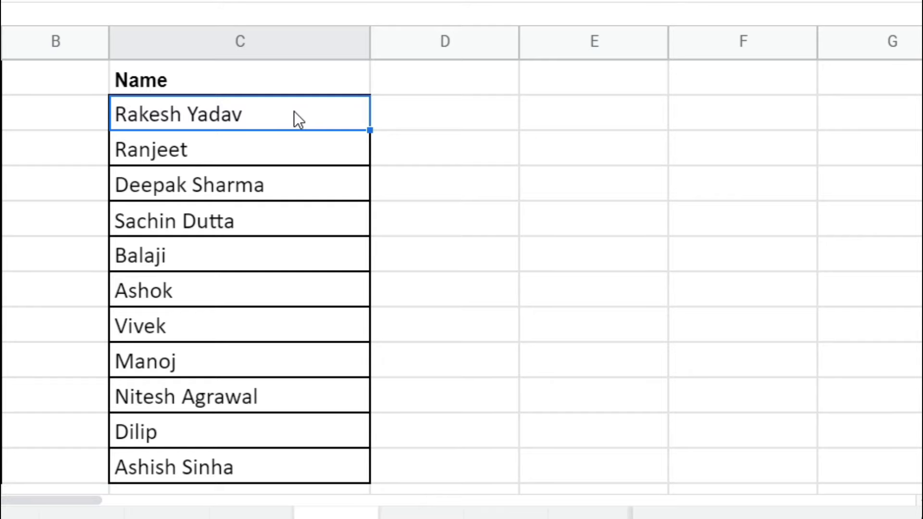
pyautogui.hotkey('ctrl', 'a')
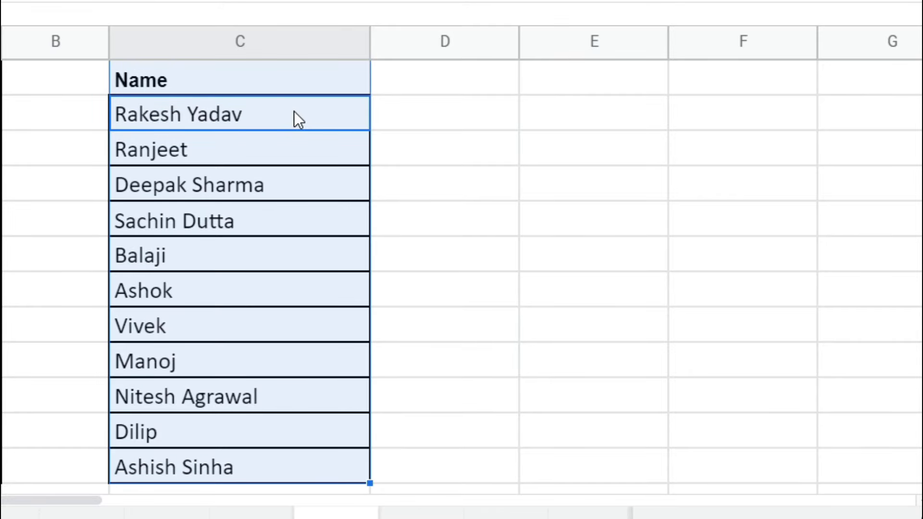
pyautogui.hotkey('ctrl', 'h')
pyautogui.moveTo(313, 16); pyautogui.dragTo(634, 36)
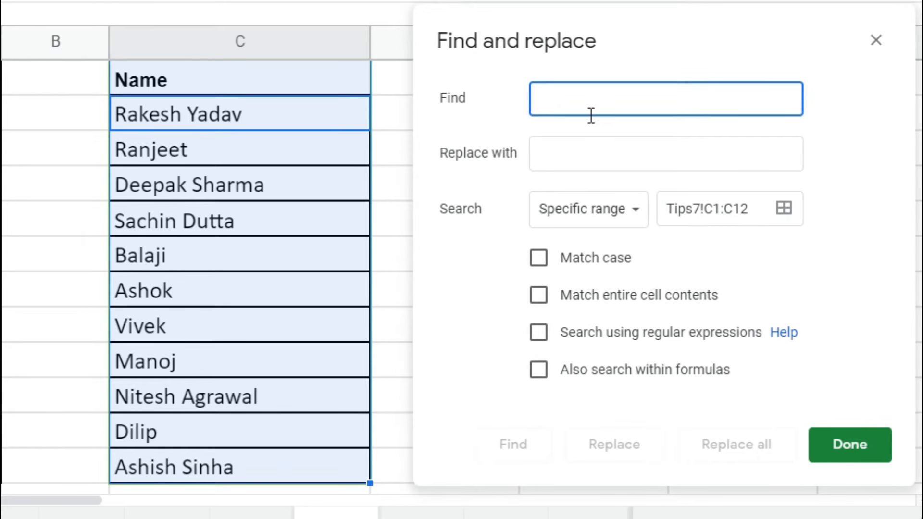
pyautogui.write('(')
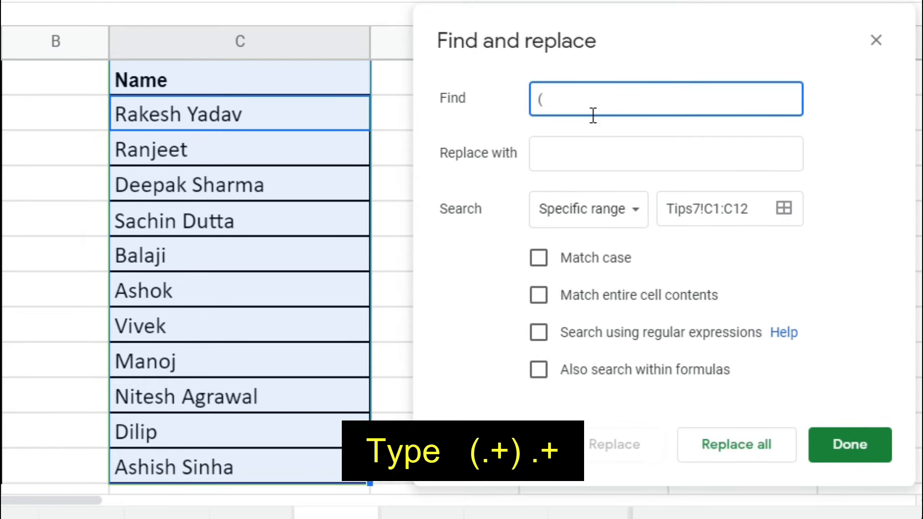
pyautogui.write('.+) .+')
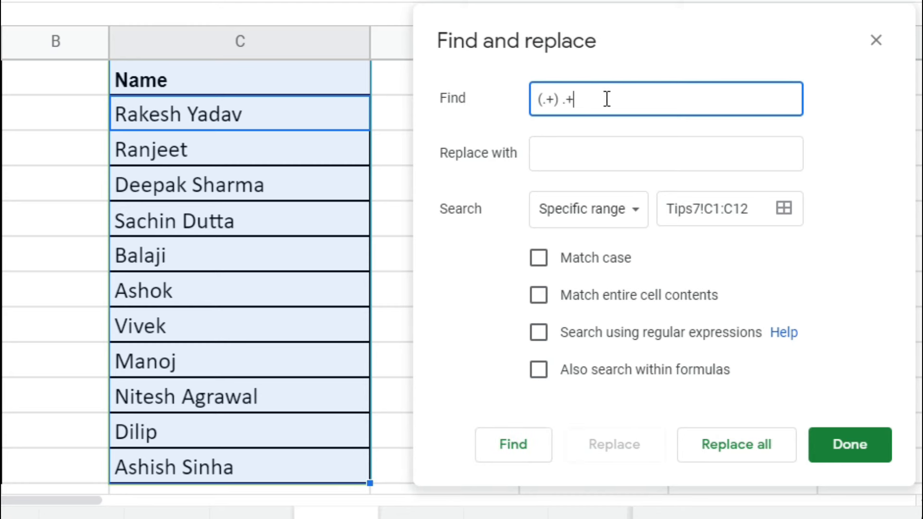
# - Replace all matches in C1:C12 with $1, using match case and regular expressions, and close Find and replace
pyautogui.click(564, 150)
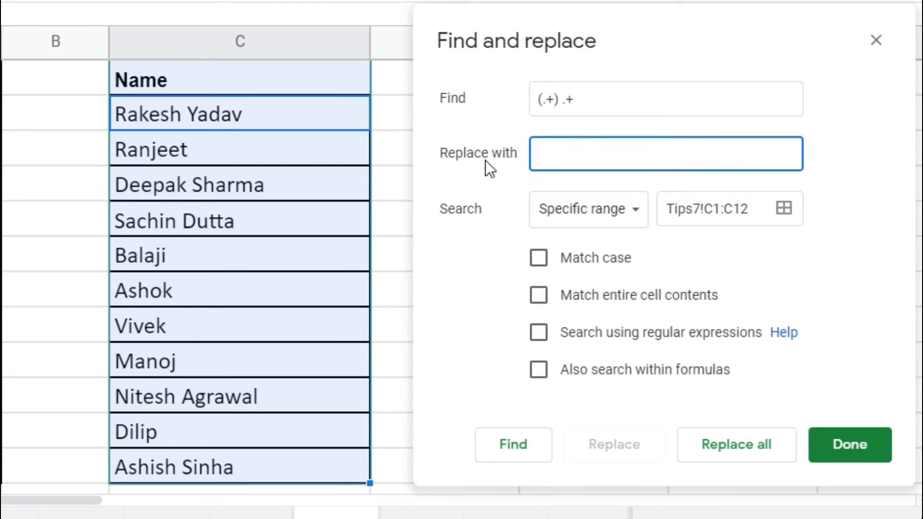
pyautogui.write('$1')
pyautogui.click(533, 339)
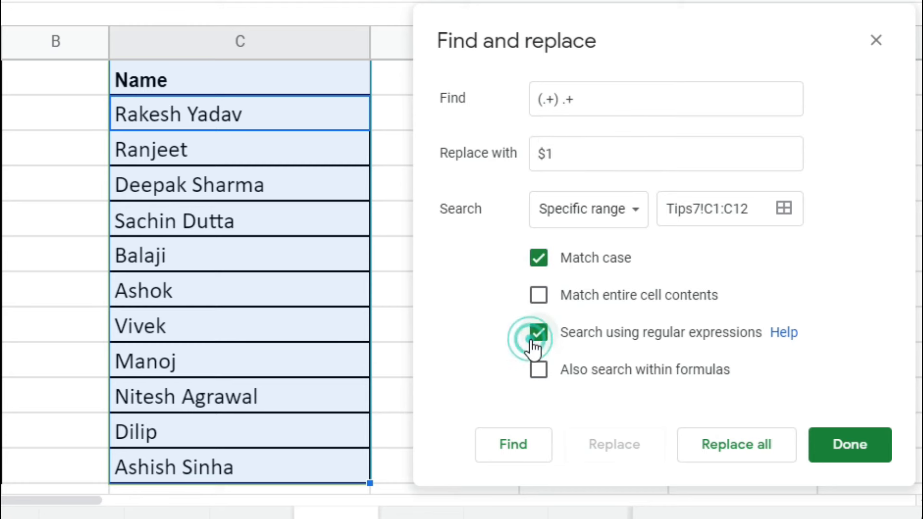
pyautogui.click(758, 450)
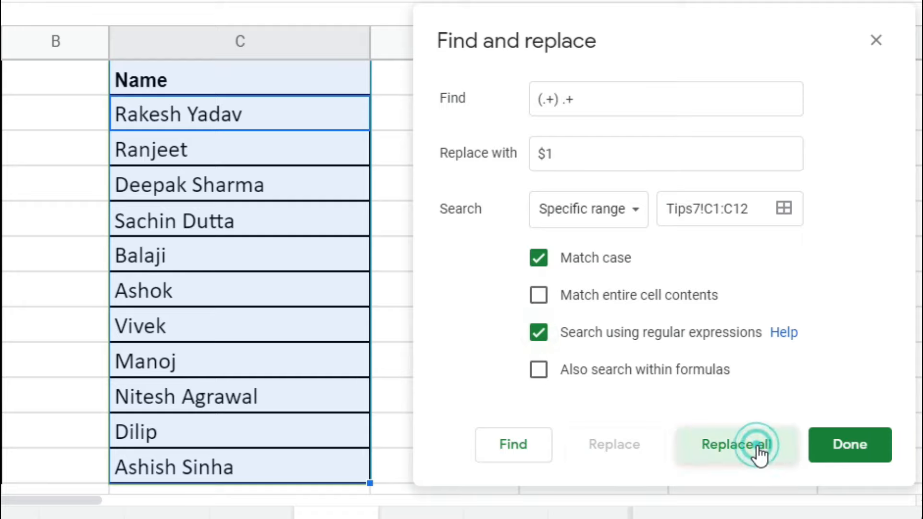
pyautogui.click(839, 452)
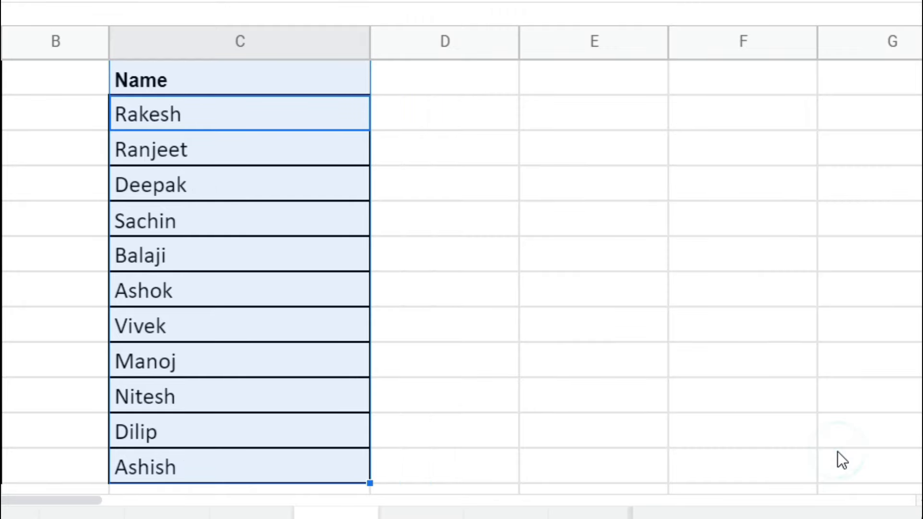
# - Compare the shortened names in C2:C12 with the original full names in A2:A12
pyautogui.click(209, 78)
pyautogui.click(226, 114)
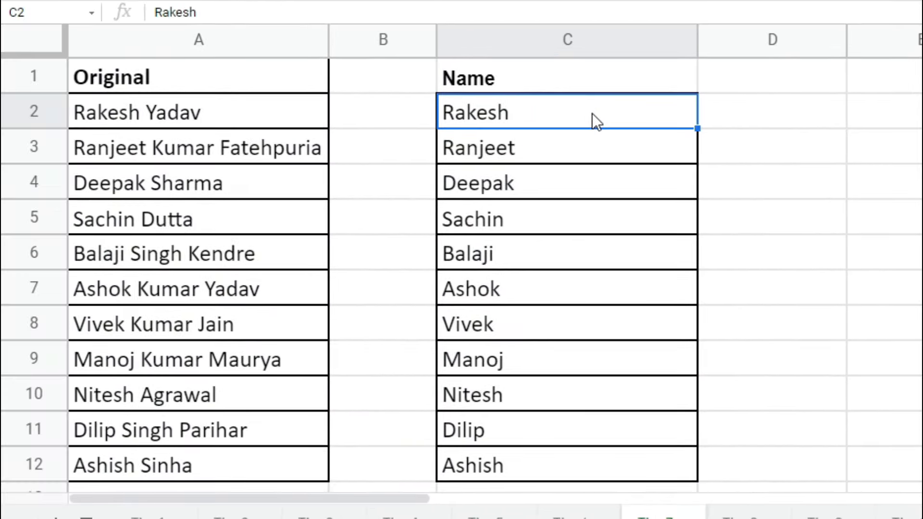
pyautogui.moveTo(501, 115); pyautogui.dragTo(491, 457)
pyautogui.moveTo(583, 458); pyautogui.dragTo(583, 458)
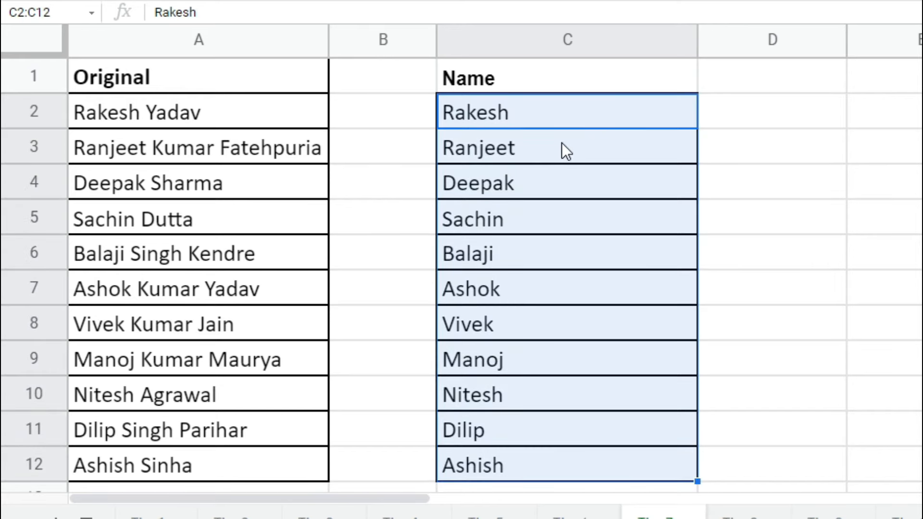
pyautogui.moveTo(282, 111); pyautogui.dragTo(298, 422)
pyautogui.click(502, 114)
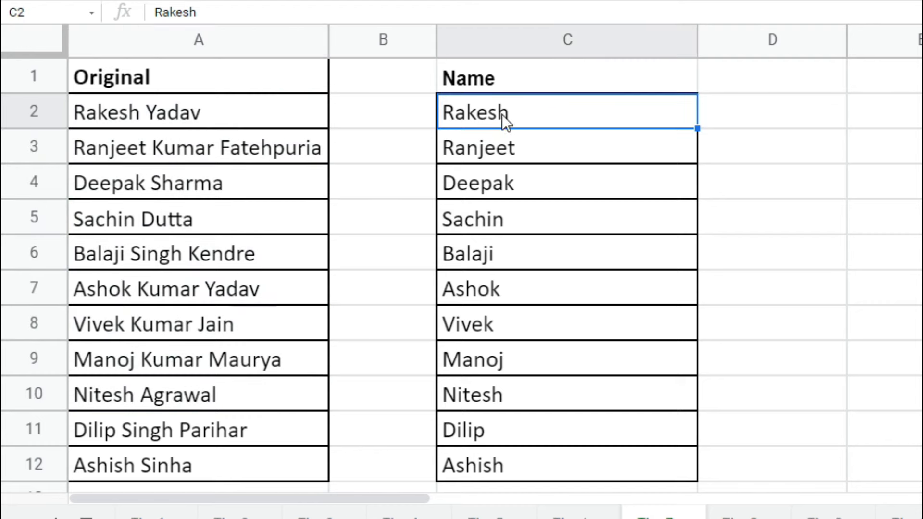
pyautogui.moveTo(292, 106); pyautogui.dragTo(319, 457)
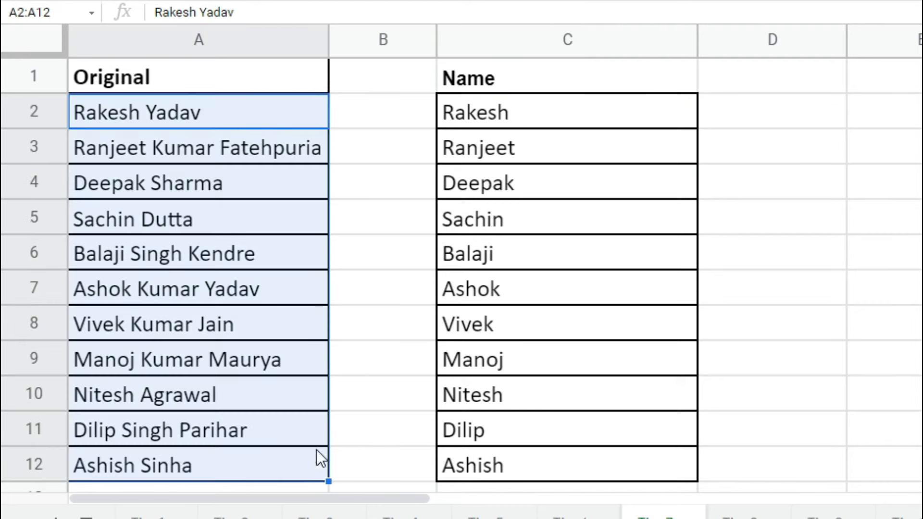
pyautogui.moveTo(599, 111); pyautogui.dragTo(587, 458)
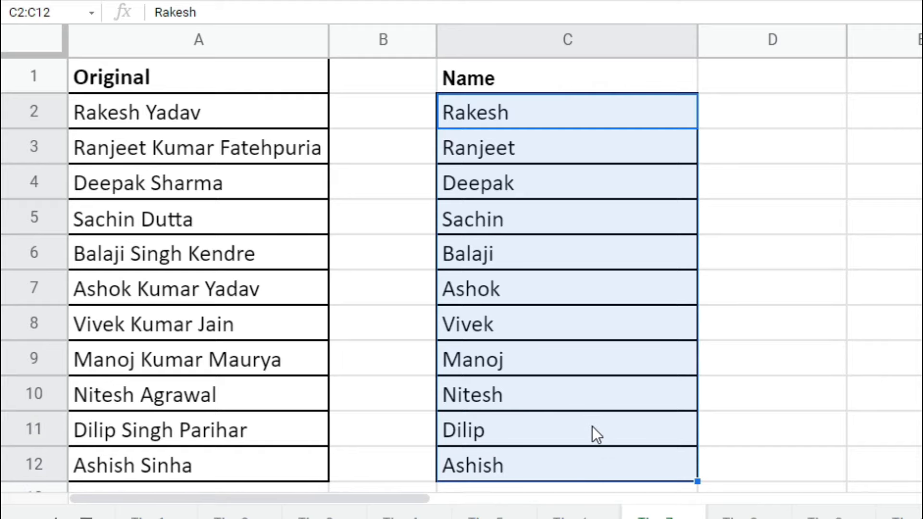
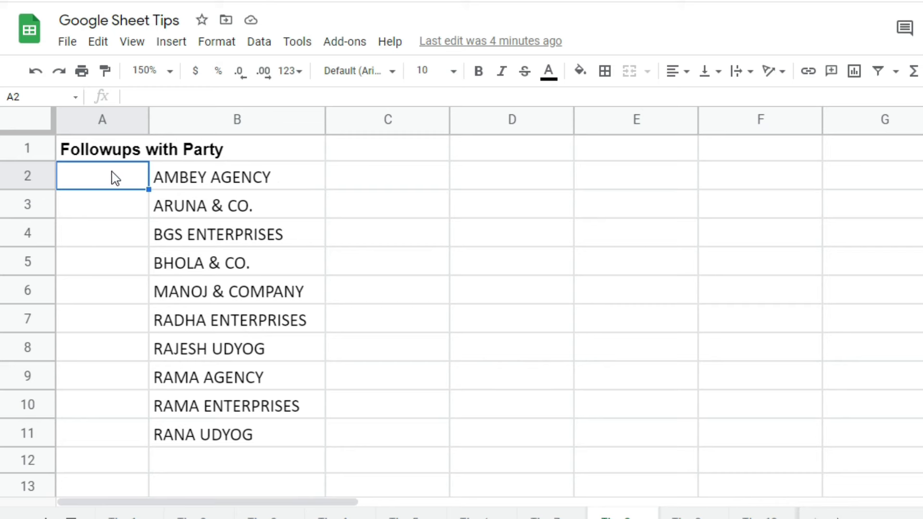
# - Insert checkboxes in A2:A11 beside the party names and color them dark green
pyautogui.moveTo(112, 175); pyautogui.dragTo(104, 435)
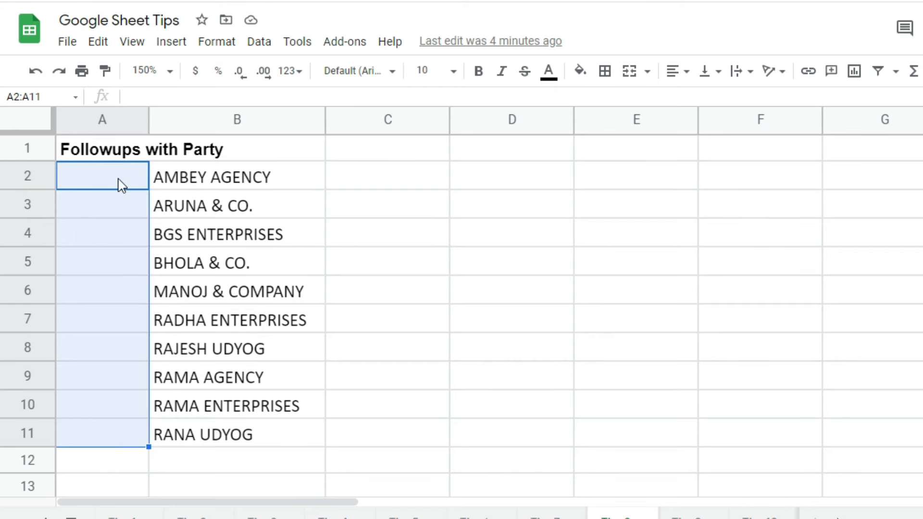
pyautogui.click(169, 50)
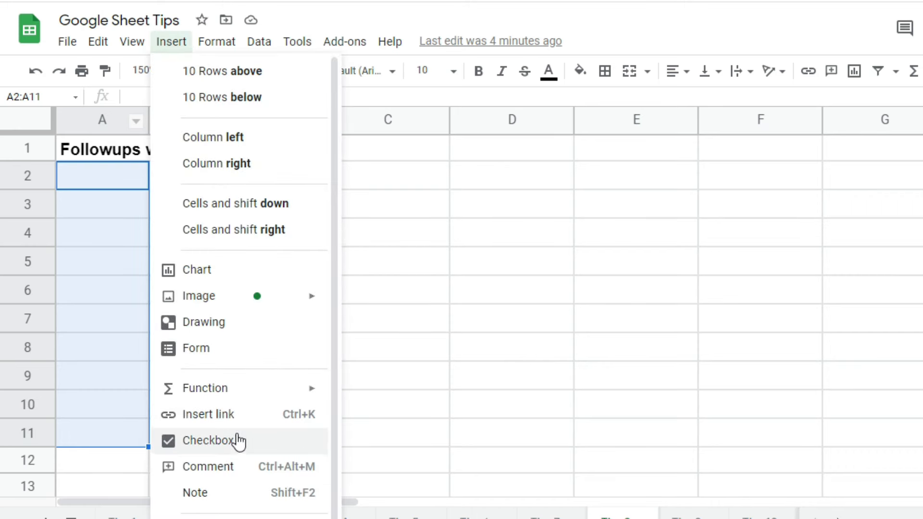
pyautogui.scroll(-1, 239, 447)
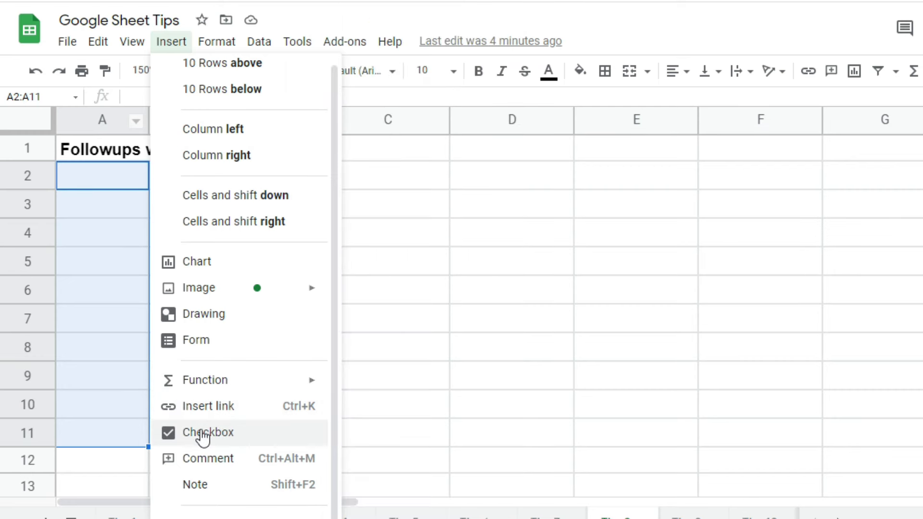
pyautogui.click(231, 434)
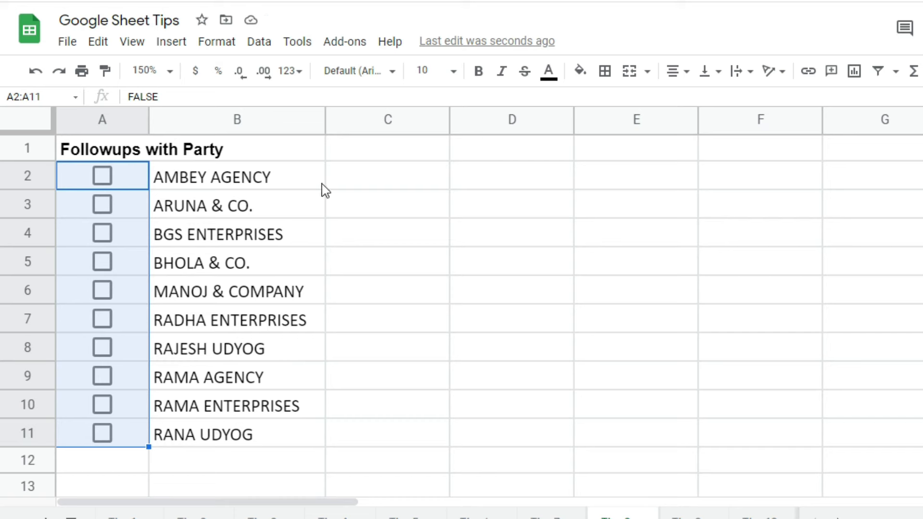
pyautogui.click(549, 75)
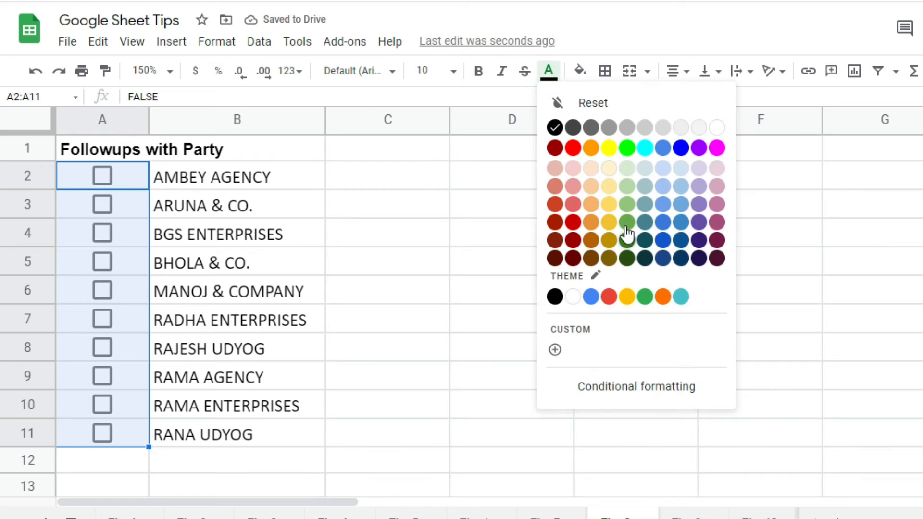
pyautogui.click(627, 241)
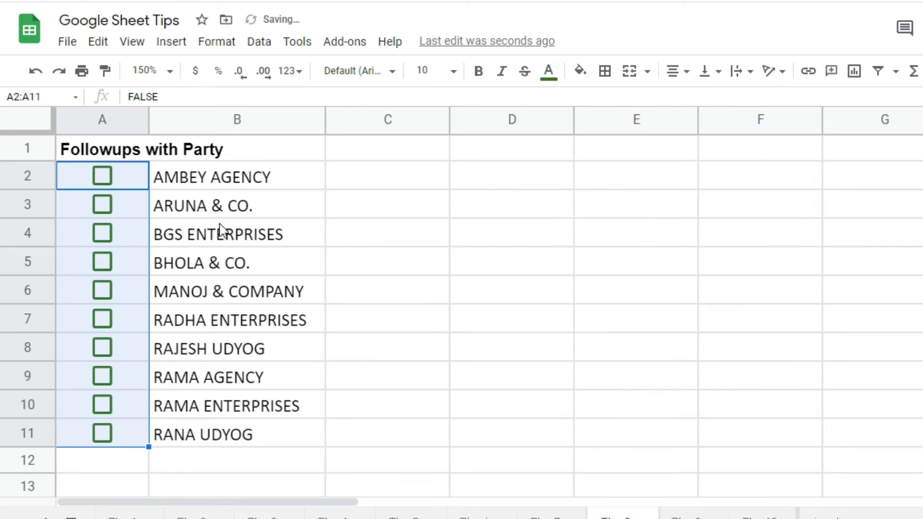
# - Tick the checkboxes in A2:A5 and clear the ones in A3:A5 again
pyautogui.click(103, 181)
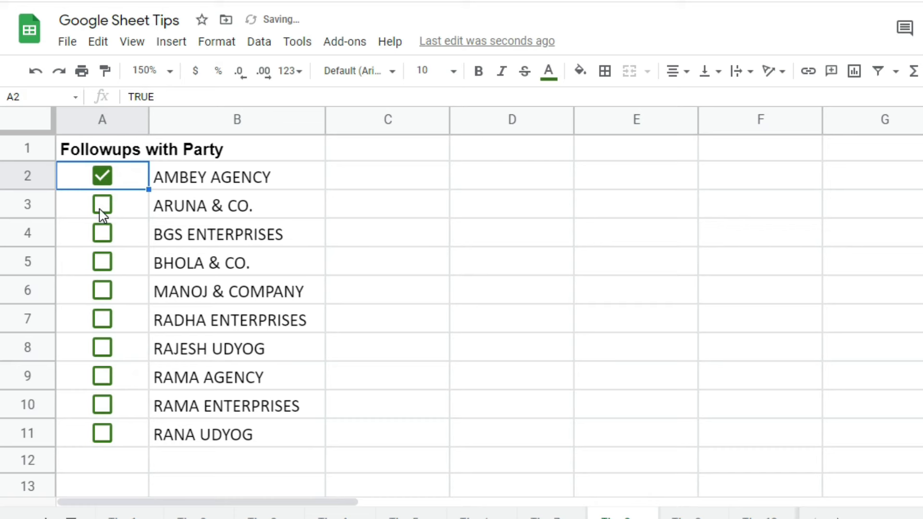
pyautogui.click(102, 212)
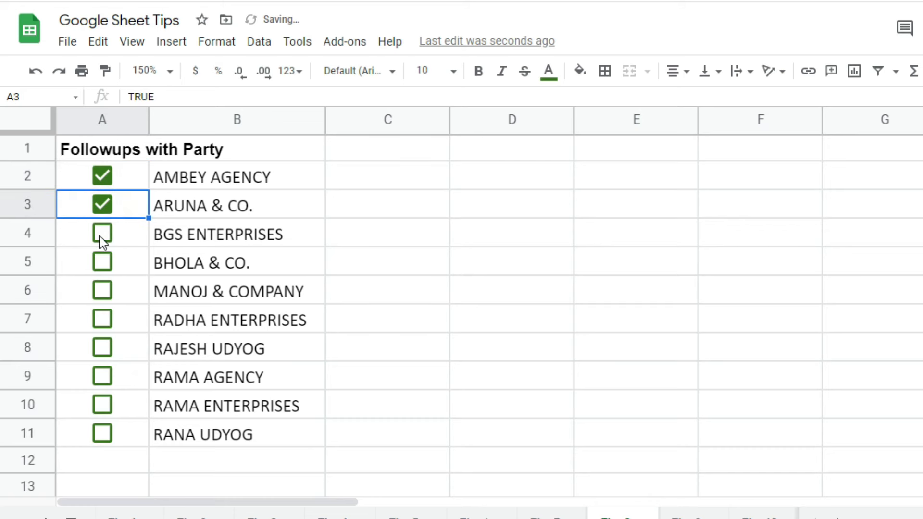
pyautogui.click(102, 236)
pyautogui.click(102, 262)
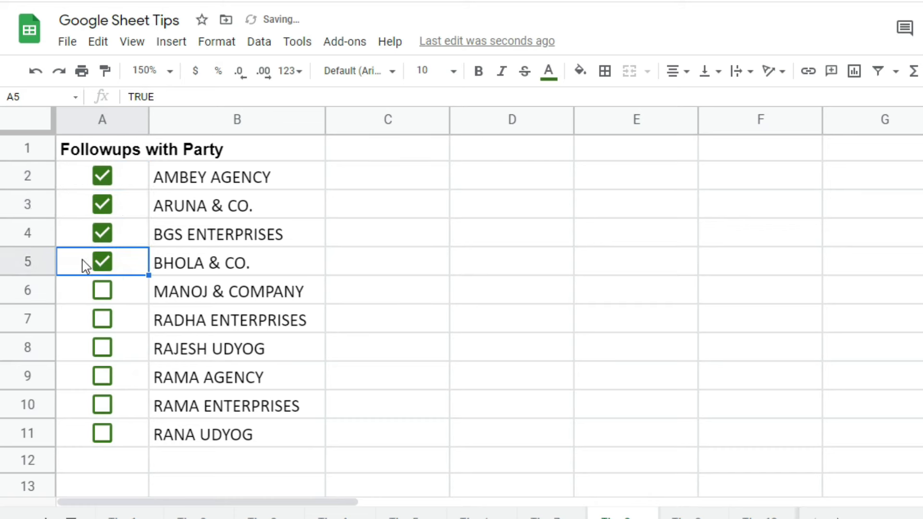
pyautogui.click(107, 264)
pyautogui.click(102, 236)
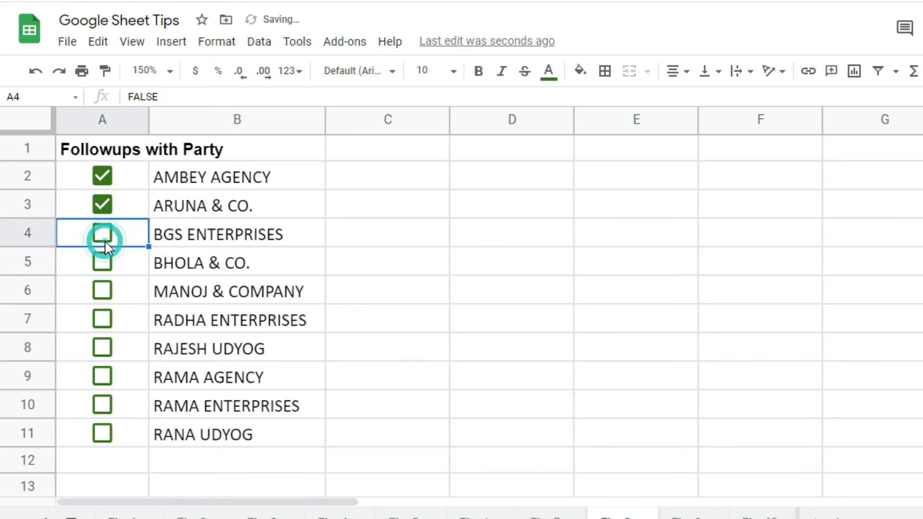
pyautogui.click(102, 206)
# - Toggle the checkboxes in A2 and A3 off and on, leaving only A2 ticked
pyautogui.click(132, 183)
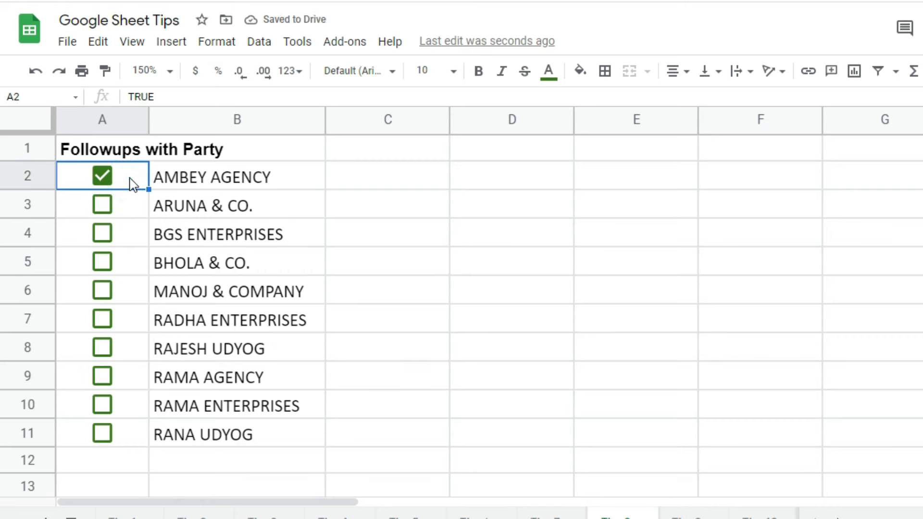
pyautogui.press('space')
pyautogui.press('space')
pyautogui.click(128, 214)
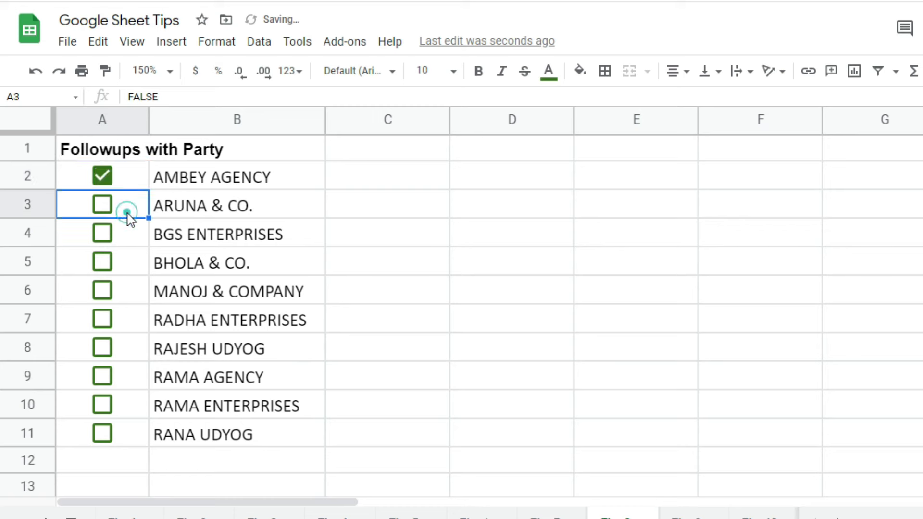
pyautogui.press('space')
pyautogui.press('space')
pyautogui.press('space')
pyautogui.press('space')
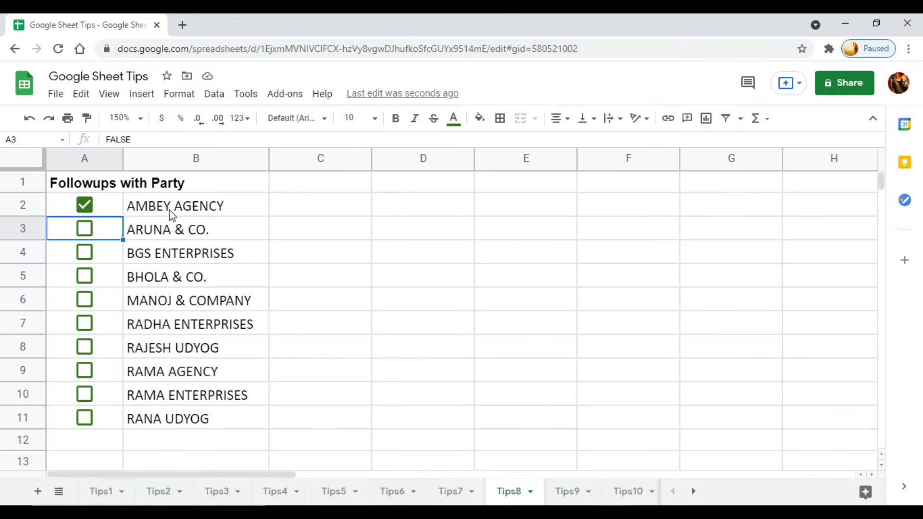
# - Start a conditional format rule for the party names in B2:B11 that uses a custom formula as its condition
pyautogui.click(232, 207)
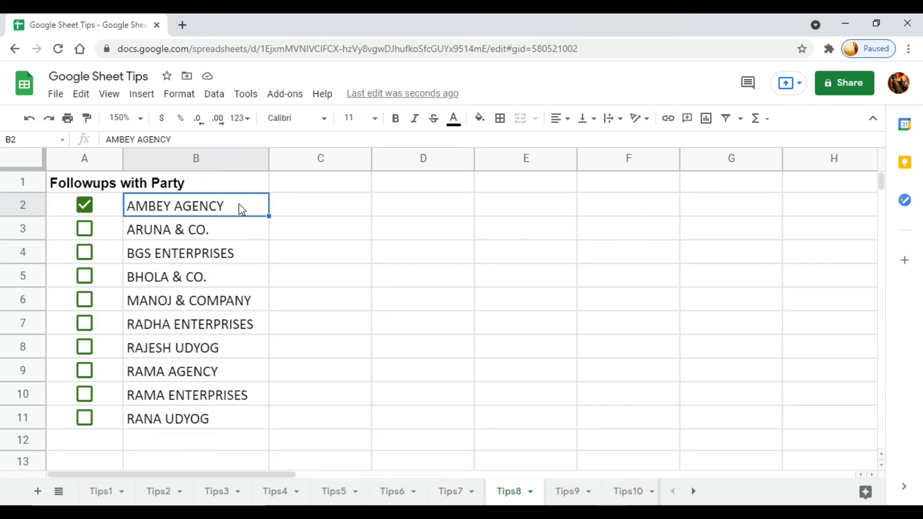
pyautogui.moveTo(241, 210); pyautogui.dragTo(226, 417)
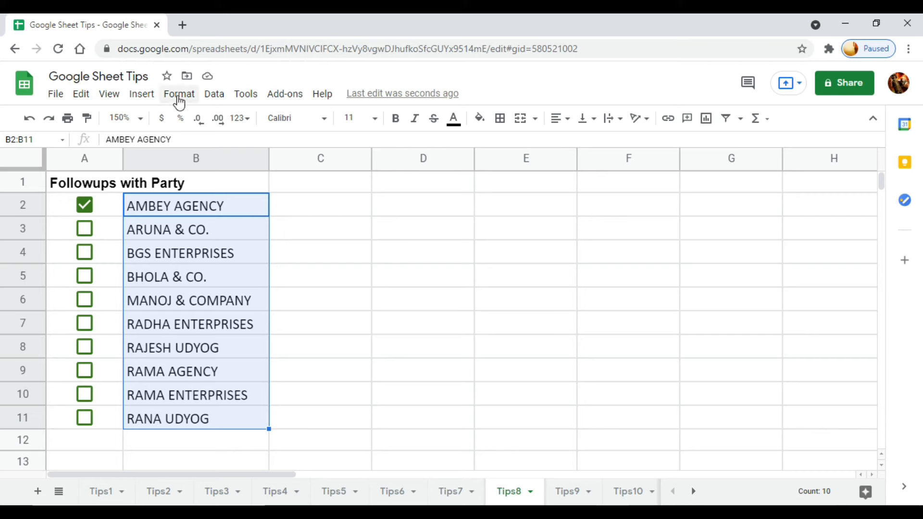
pyautogui.click(179, 96)
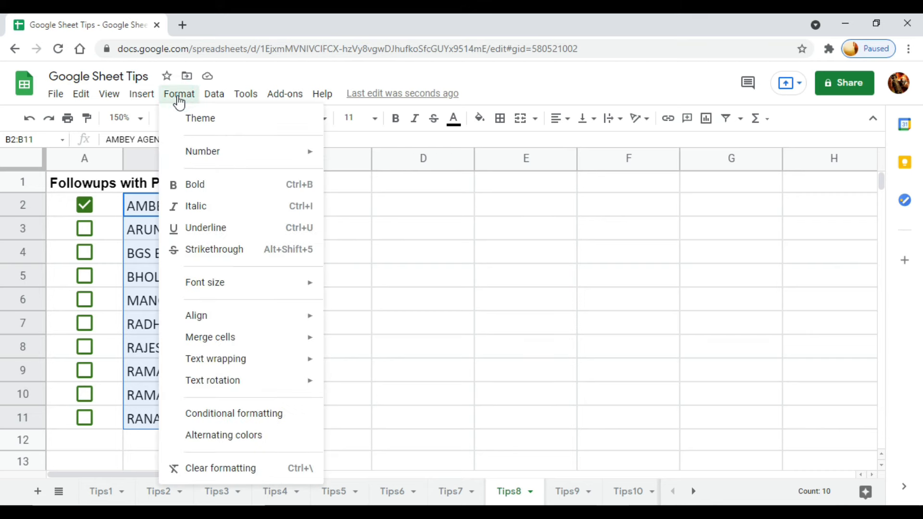
pyautogui.click(288, 416)
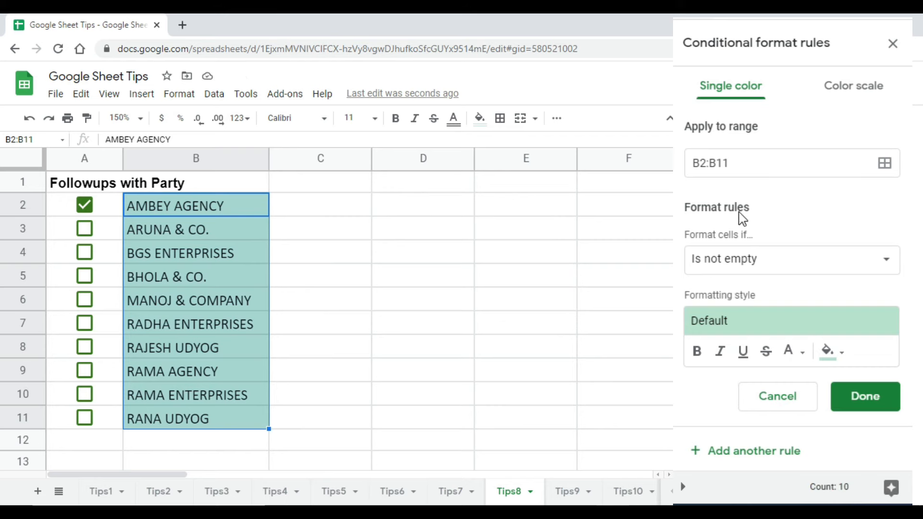
pyautogui.click(790, 266)
pyautogui.scroll(-5, 769, 412)
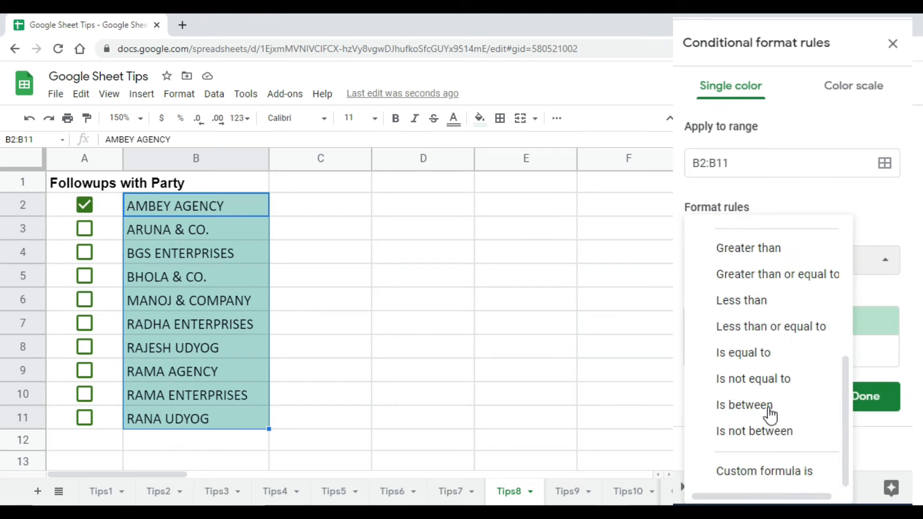
pyautogui.click(782, 476)
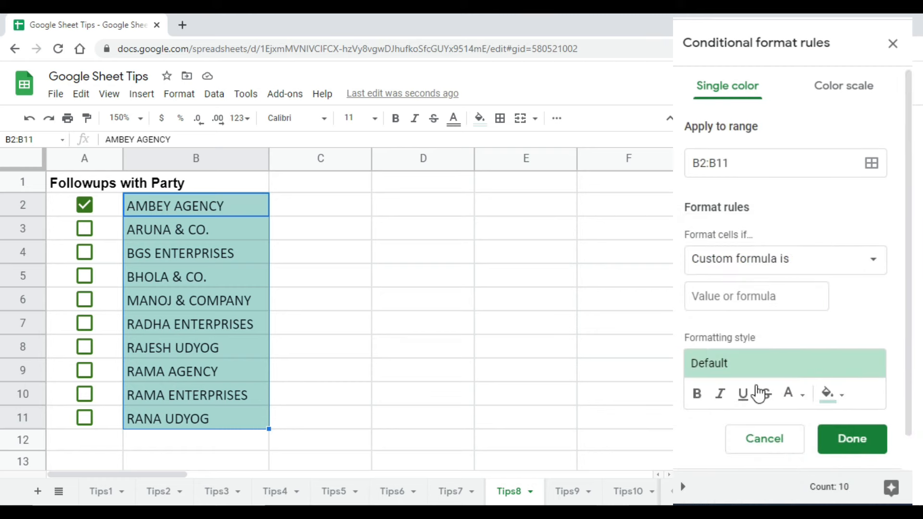
# - Enter =$A2 as the rule's custom formula, with an absolute reference to column A
pyautogui.click(731, 299)
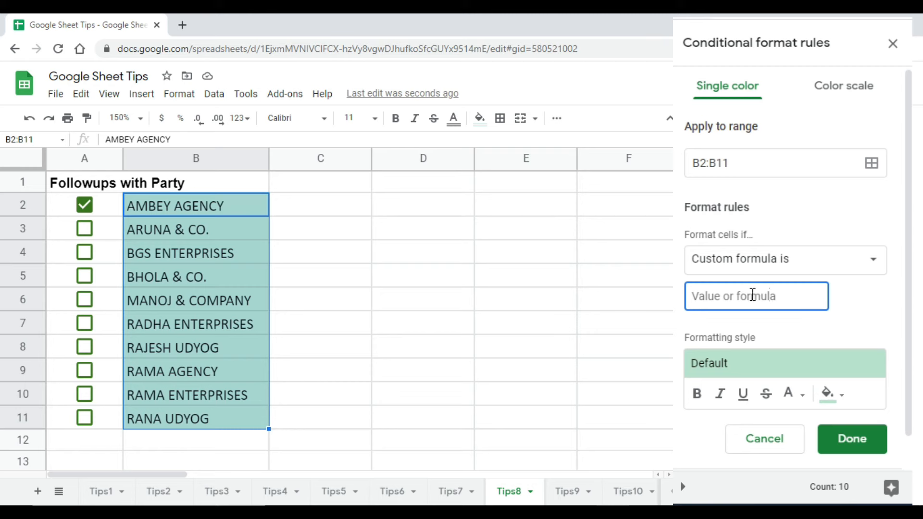
pyautogui.write('=')
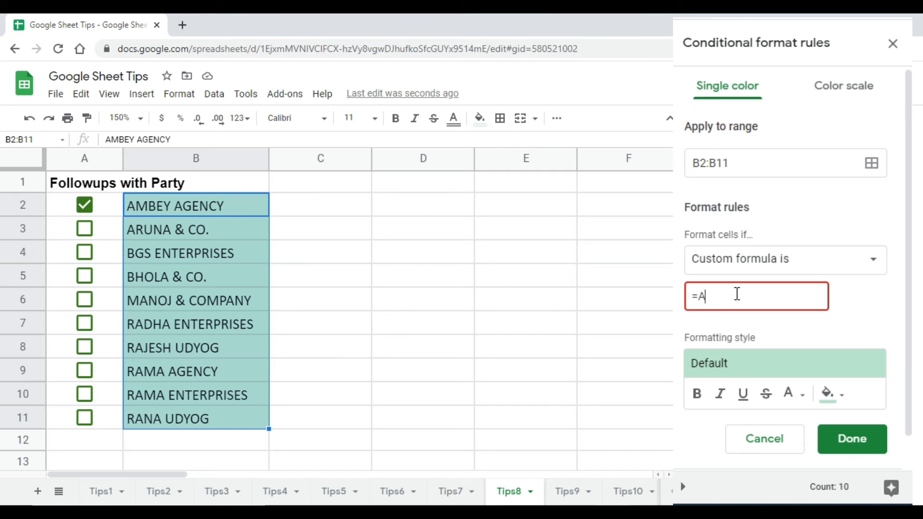
pyautogui.click(700, 296)
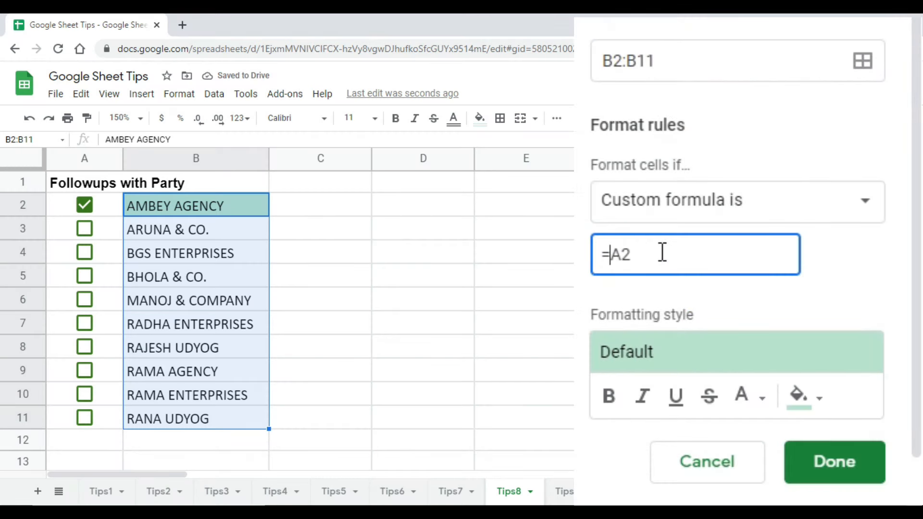
pyautogui.click(661, 252)
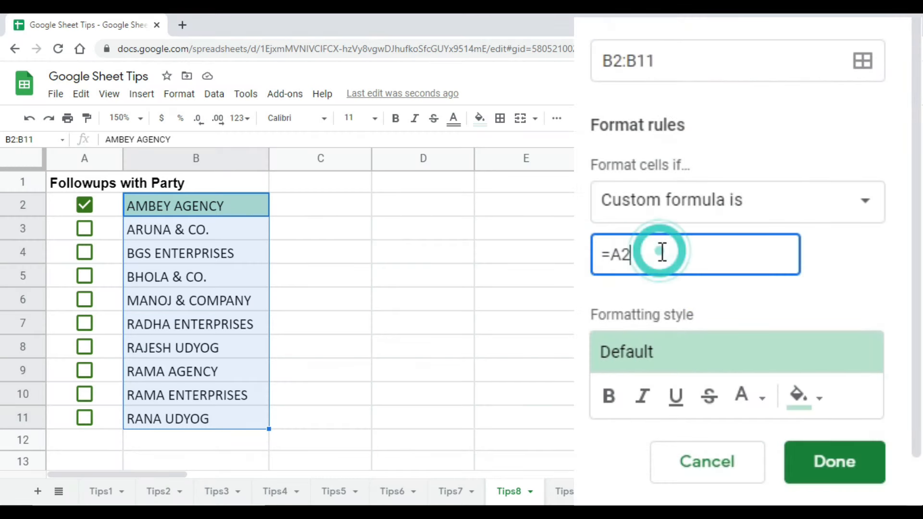
pyautogui.click(610, 255)
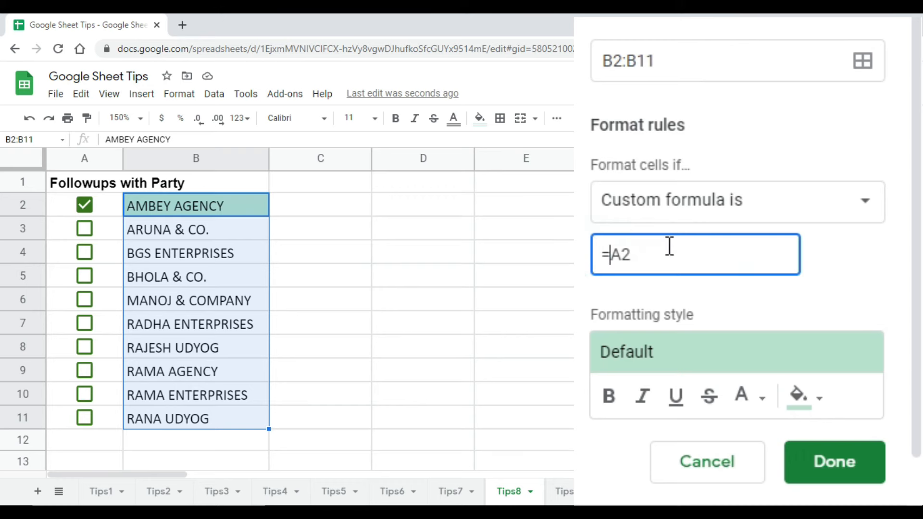
pyautogui.write('$')
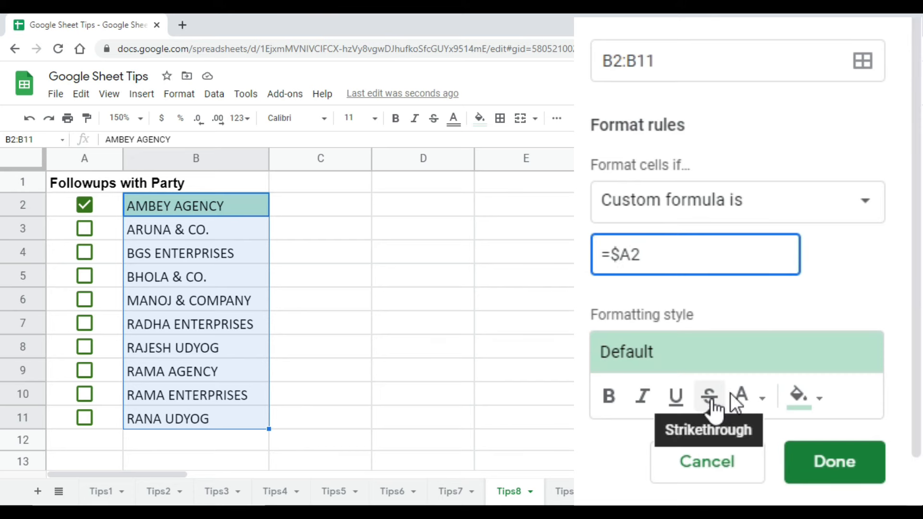
# - Try strikethrough, bold and italic in turn in the rule's formatting style, removing each one again
pyautogui.scroll(-1, 804, 365)
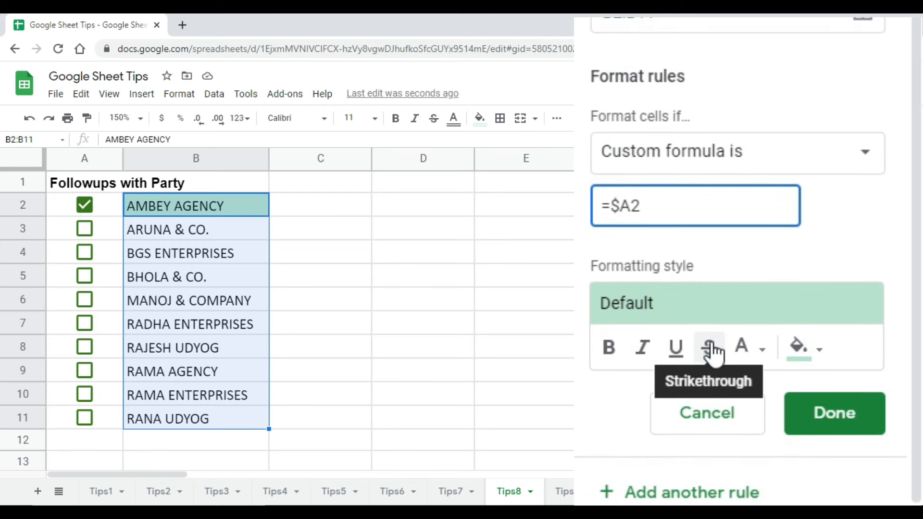
pyautogui.click(711, 350)
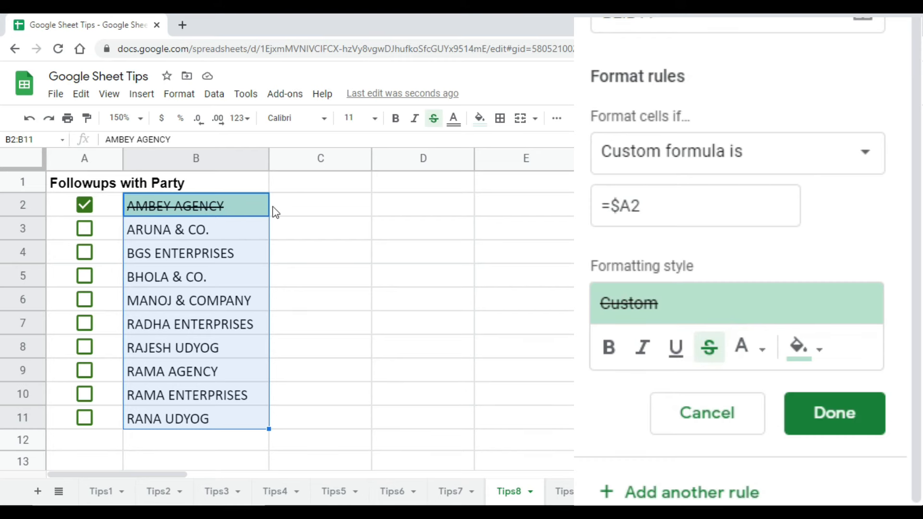
pyautogui.click(712, 358)
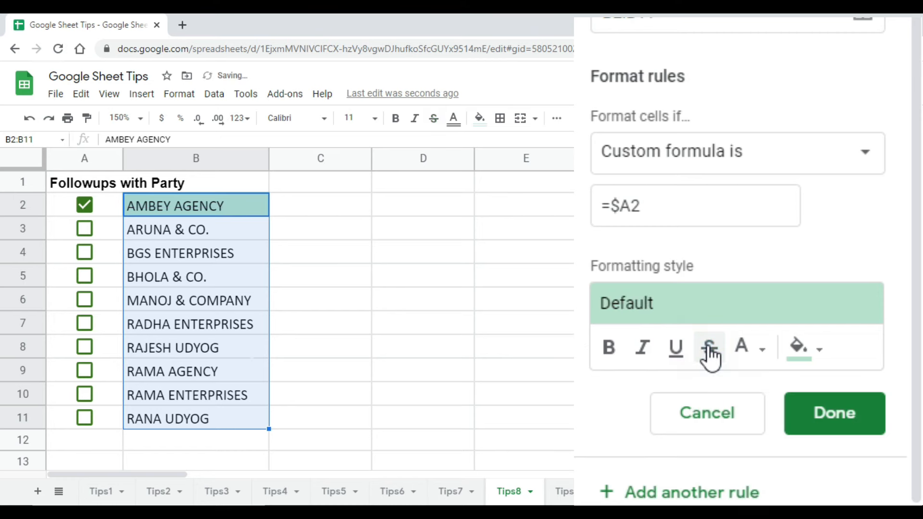
pyautogui.click(615, 352)
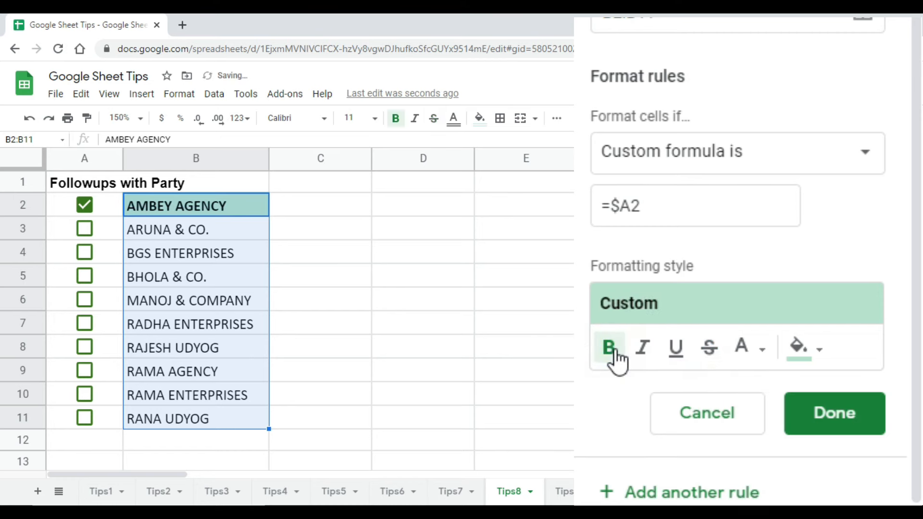
pyautogui.click(615, 353)
pyautogui.click(644, 354)
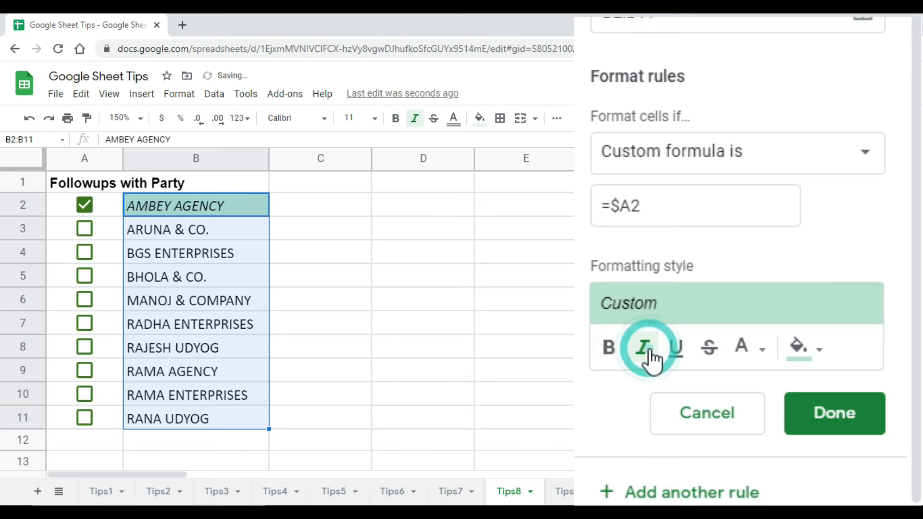
pyautogui.click(650, 351)
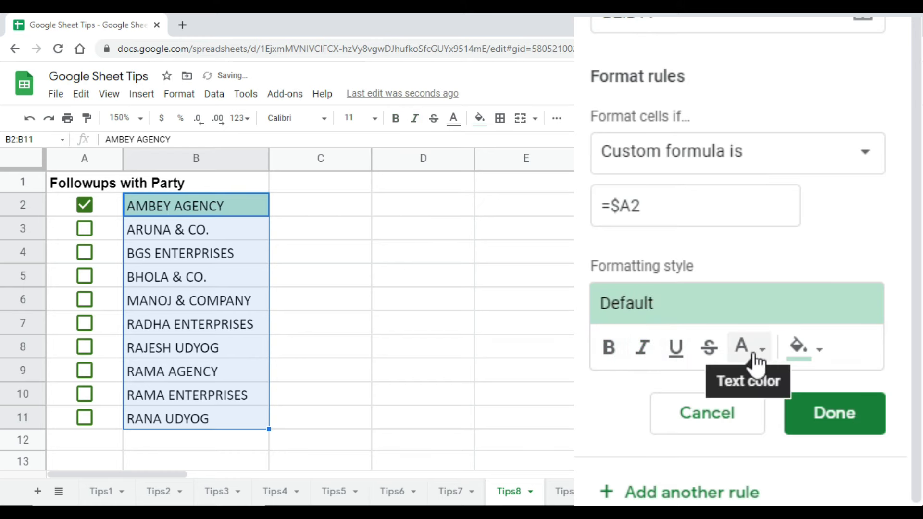
# - Try a dark green fill for the rule, replace it with light green, and save the rule
pyautogui.click(822, 359)
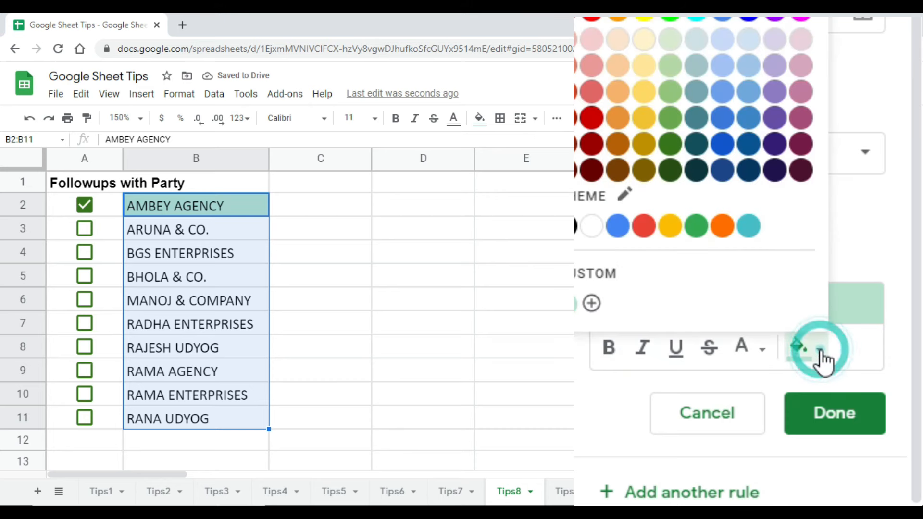
pyautogui.click(671, 171)
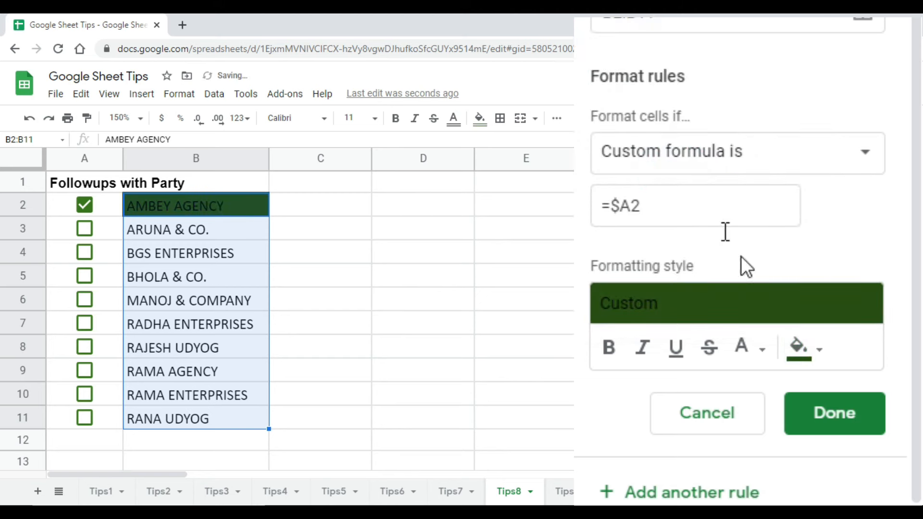
pyautogui.click(823, 360)
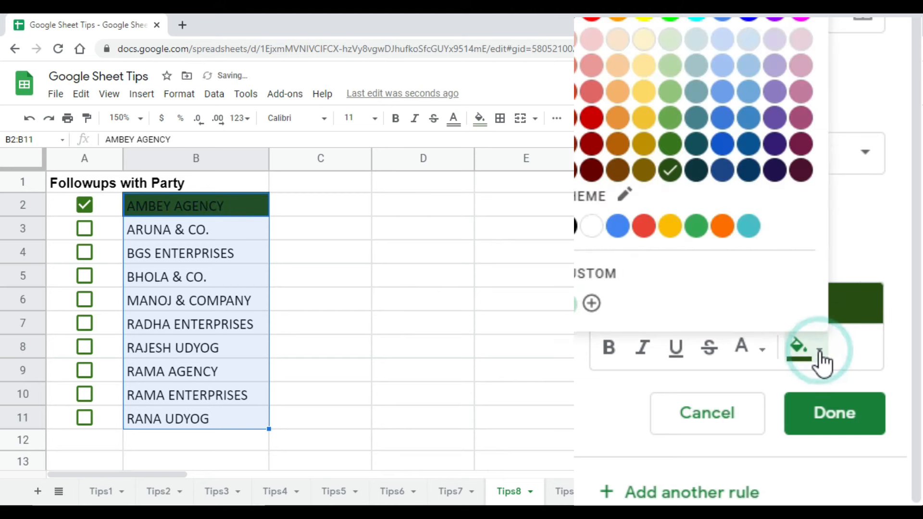
pyautogui.click(670, 101)
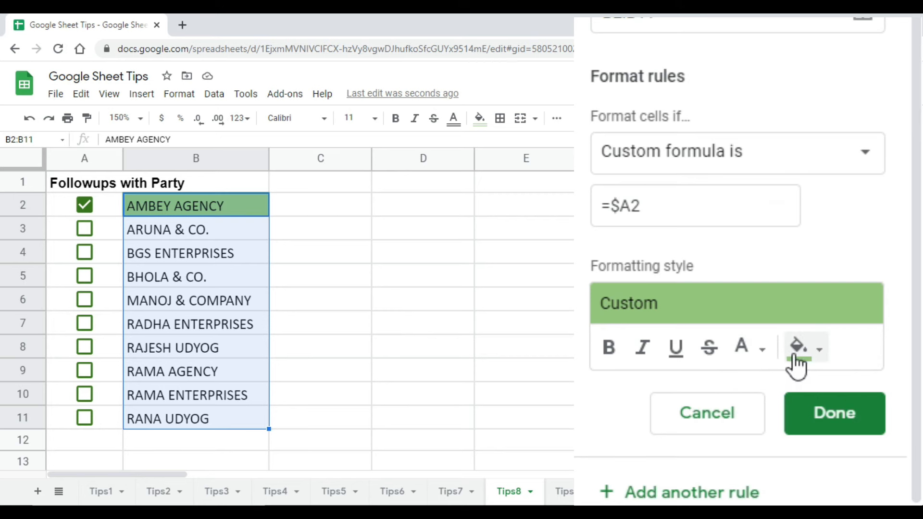
pyautogui.click(839, 421)
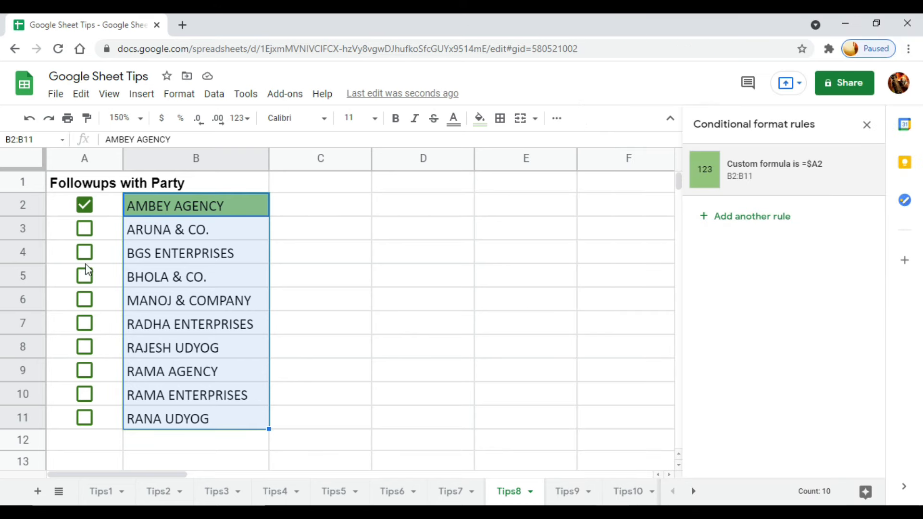
# - Test the rule by ticking the checkboxes in A3, A4, A7, A8, A10 and A11
pyautogui.click(85, 229)
pyautogui.click(83, 262)
pyautogui.click(84, 251)
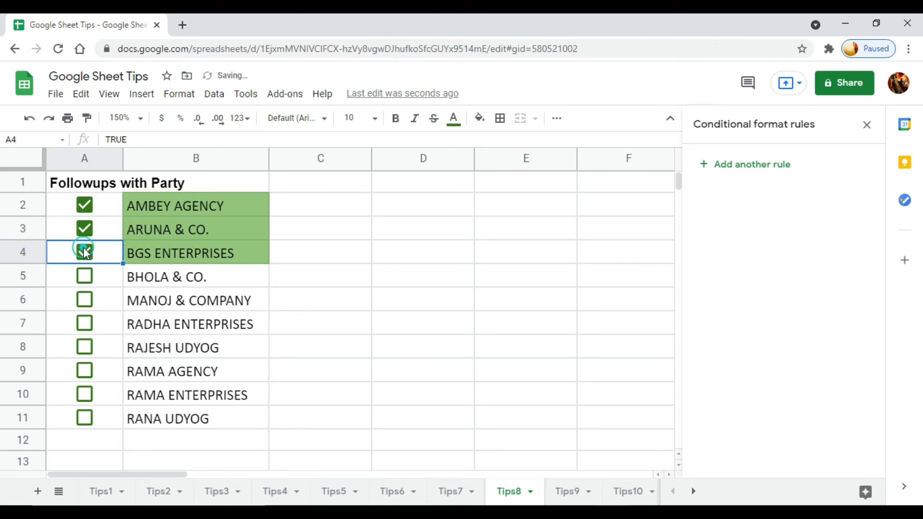
pyautogui.click(84, 323)
pyautogui.click(85, 347)
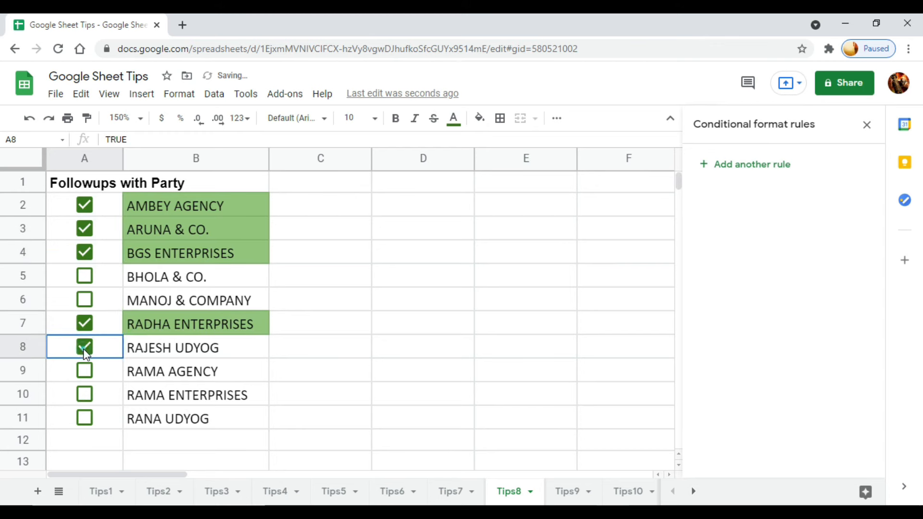
pyautogui.click(84, 398)
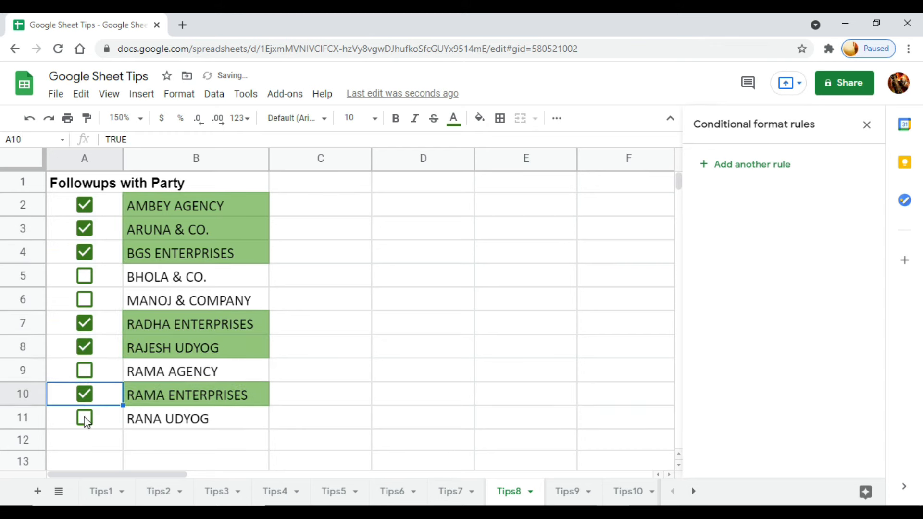
pyautogui.click(85, 417)
# - Clear all the ticked checkboxes from A11 up to A2
pyautogui.click(87, 398)
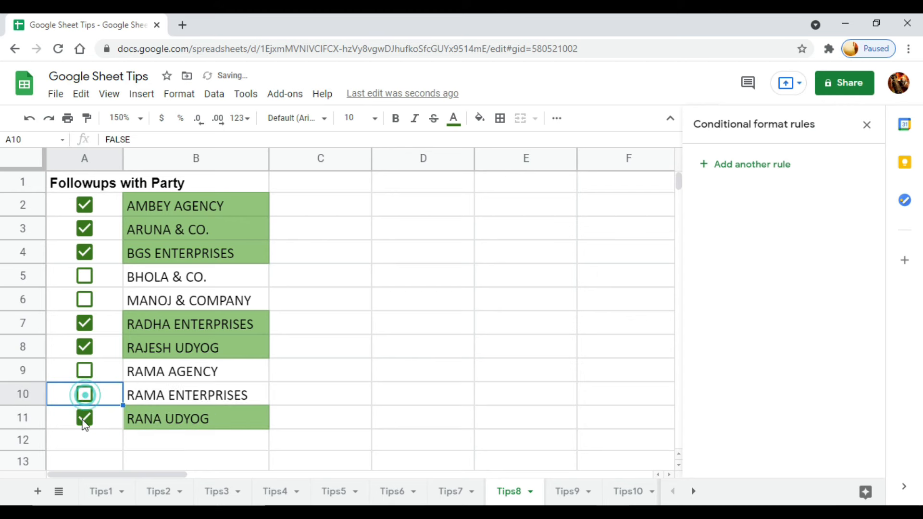
pyautogui.click(84, 418)
pyautogui.click(85, 347)
pyautogui.click(84, 323)
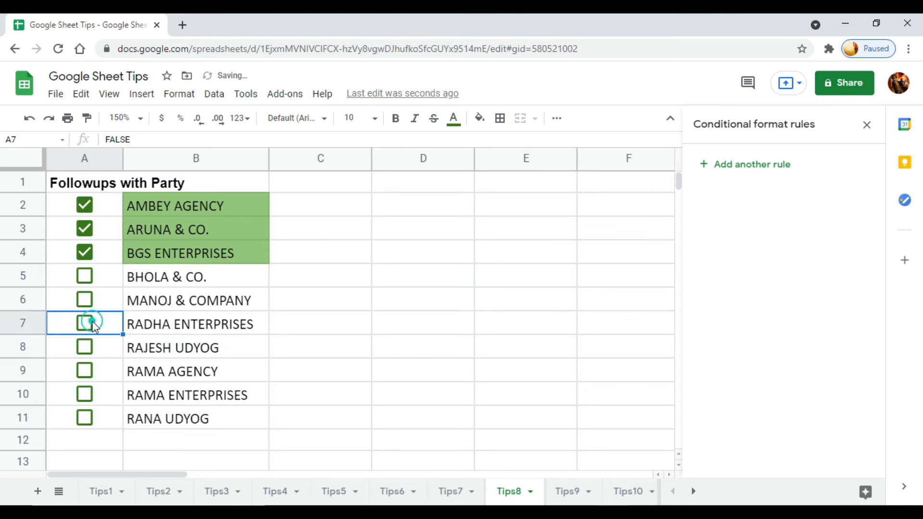
pyautogui.click(84, 252)
pyautogui.click(85, 229)
pyautogui.click(86, 208)
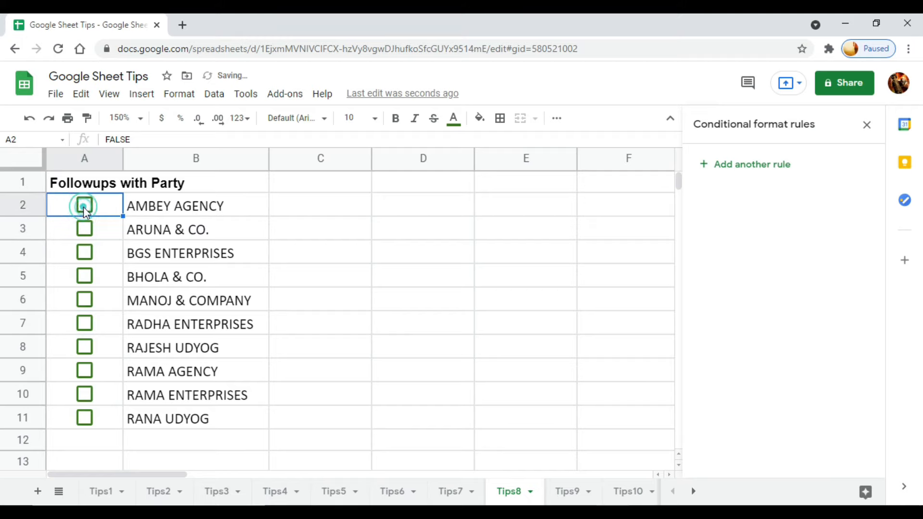
# - Tick the checkboxes for the first three parties in A2:A4
pyautogui.click(85, 206)
pyautogui.click(84, 229)
pyautogui.click(84, 253)
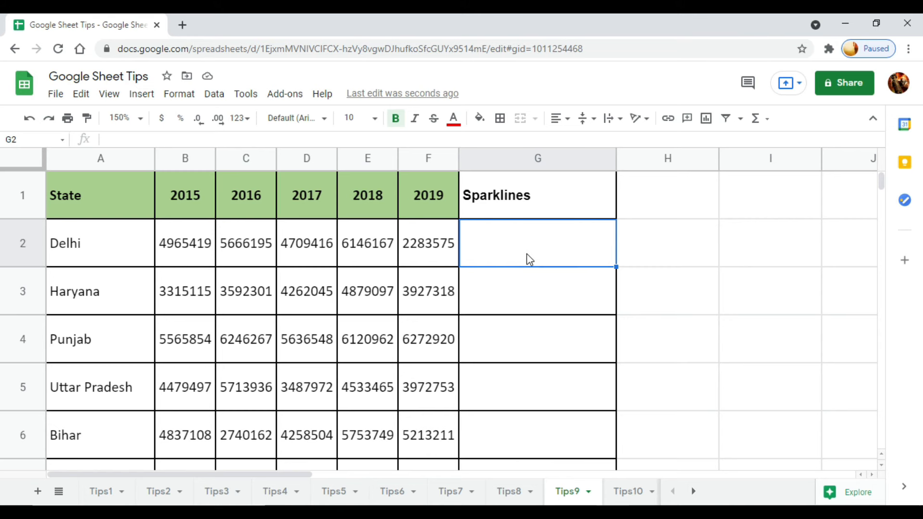
# - Enter =SPARKLINE(B2:F2) in G2 on the Tips9 sheet to chart Delhi's 2015 to 2019 figures
pyautogui.write('=')
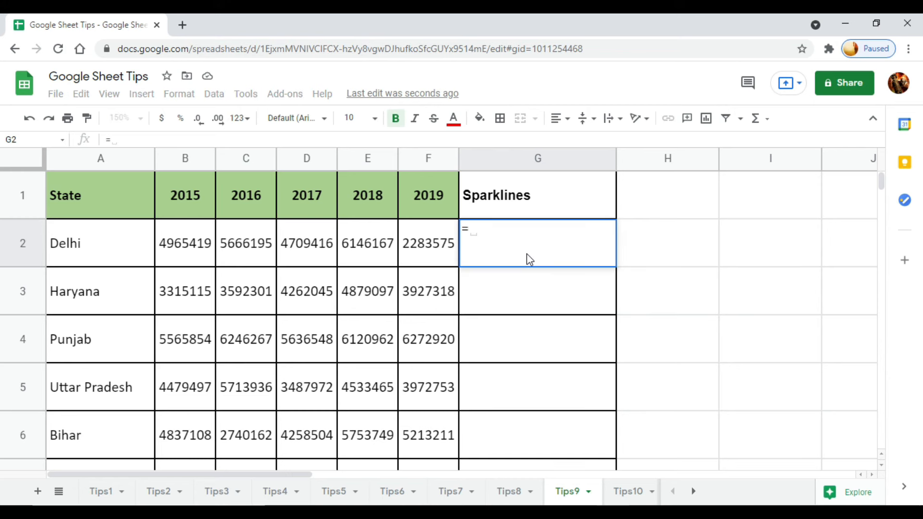
pyautogui.write('SPARKLI')
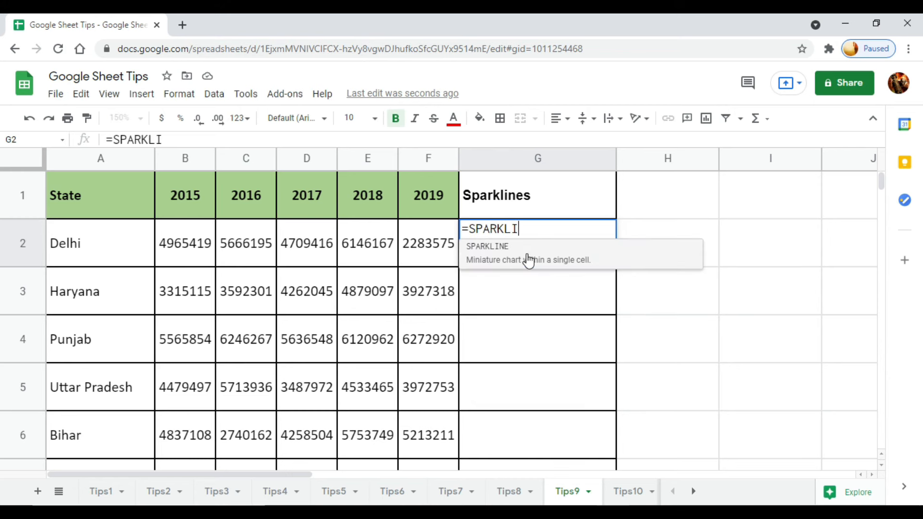
pyautogui.write('NE(')
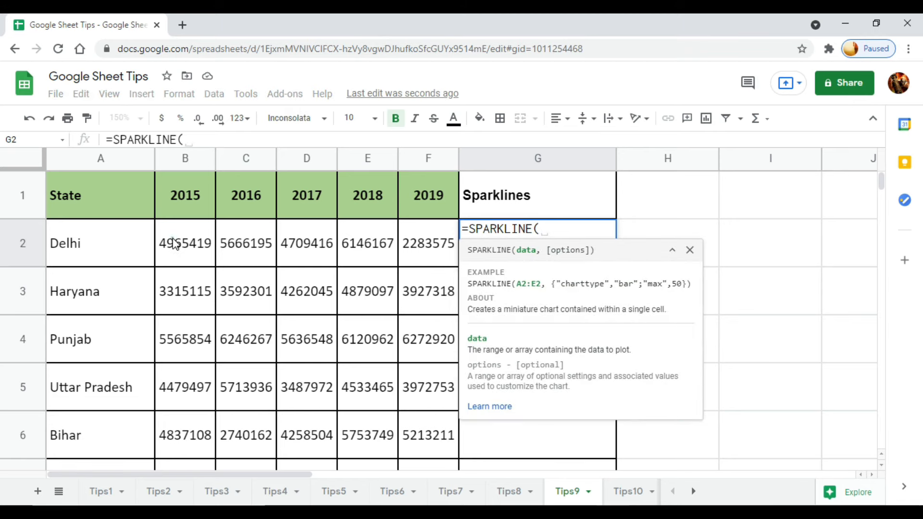
pyautogui.moveTo(186, 245); pyautogui.dragTo(422, 247)
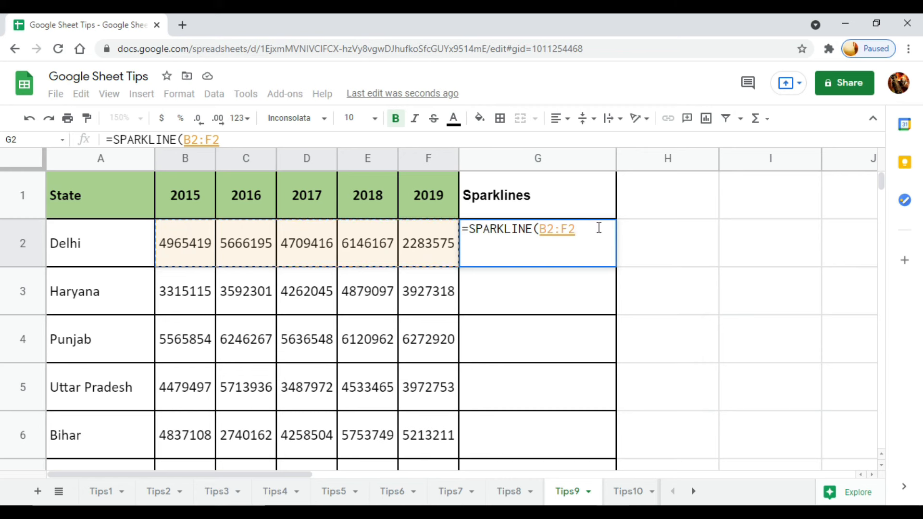
pyautogui.write(')')
pyautogui.press('Return')
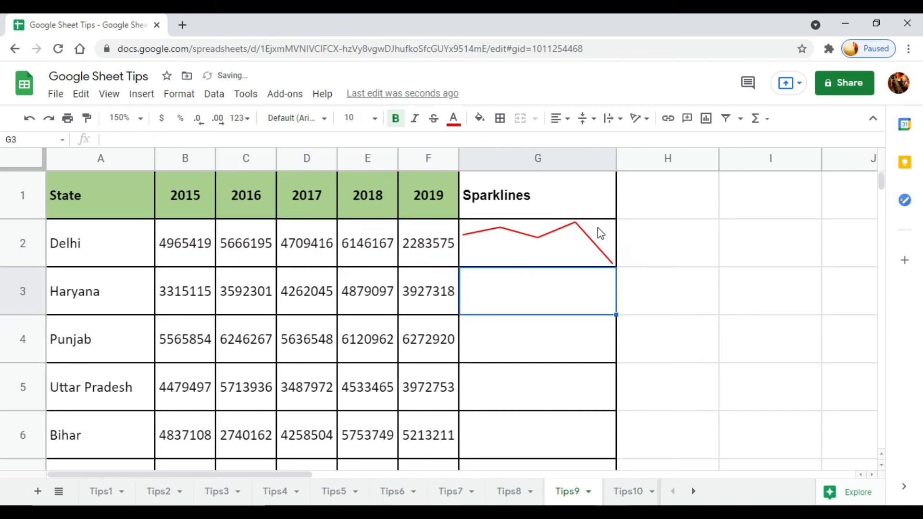
# - Fill the SPARKLINE formula from G2 down through G10 and check the sparklines copied for the other states
pyautogui.click(561, 226)
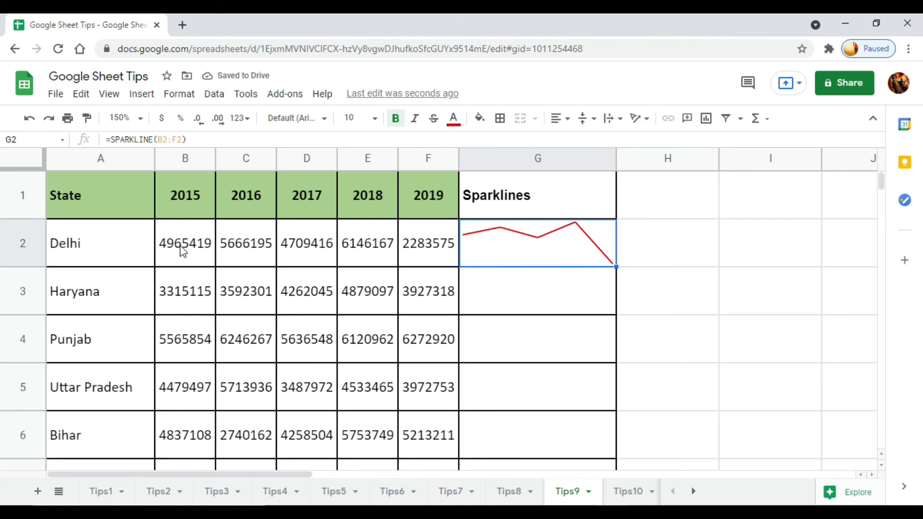
pyautogui.moveTo(183, 250); pyautogui.dragTo(446, 249)
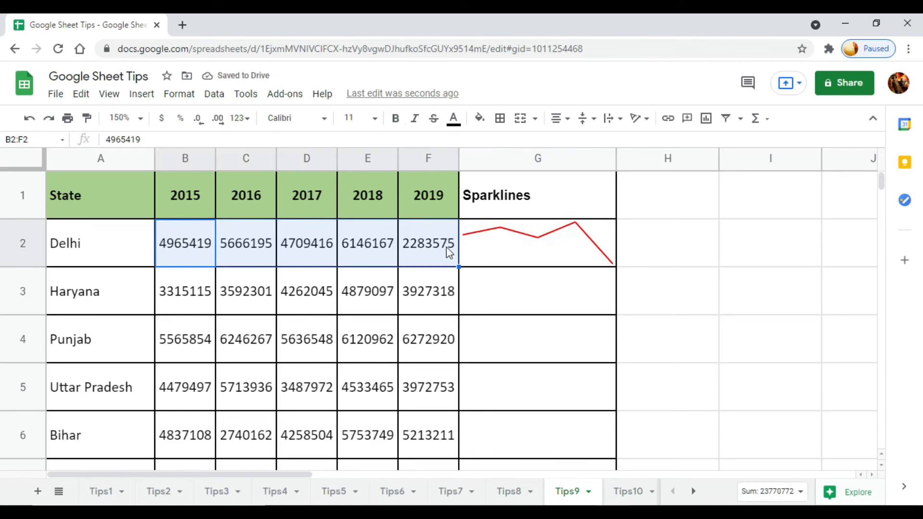
pyautogui.click(552, 237)
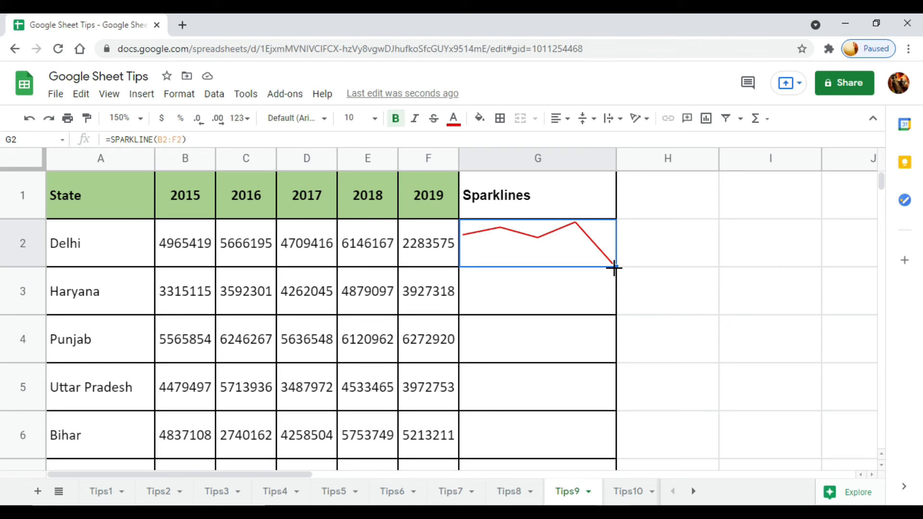
pyautogui.doubleClick(614, 267)
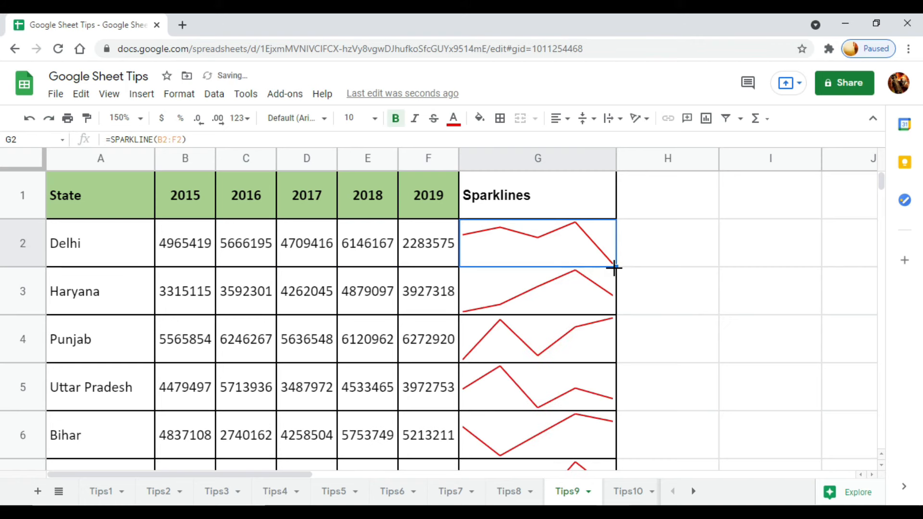
pyautogui.click(543, 295)
pyautogui.click(532, 346)
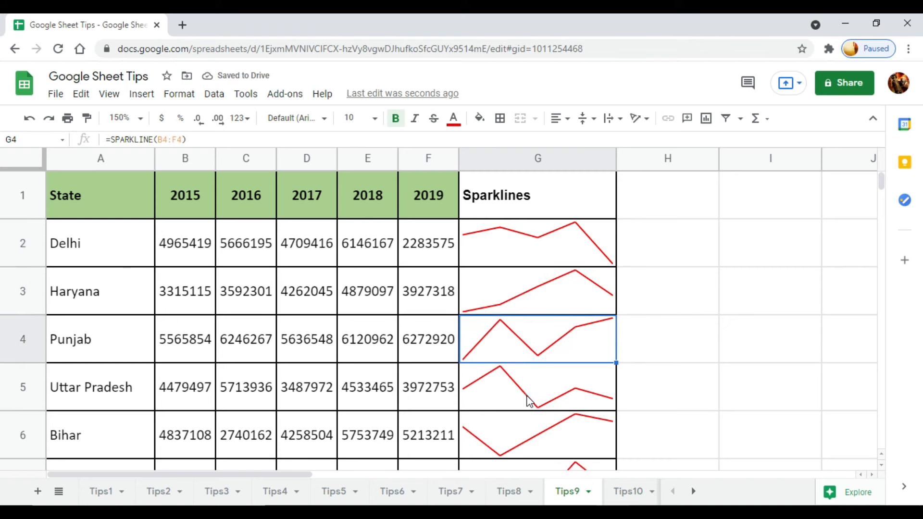
pyautogui.click(529, 399)
pyautogui.click(548, 253)
pyautogui.scroll(-2, 505, 336)
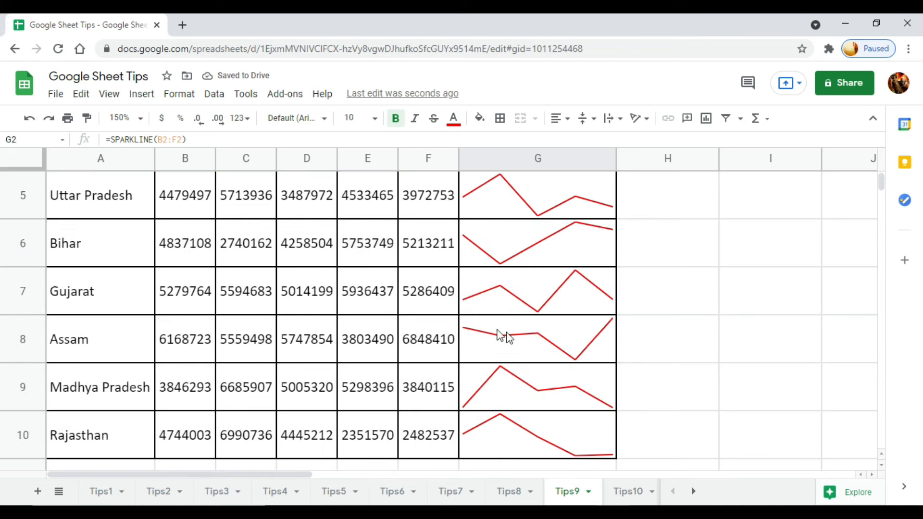
pyautogui.scroll(2, 618, 326)
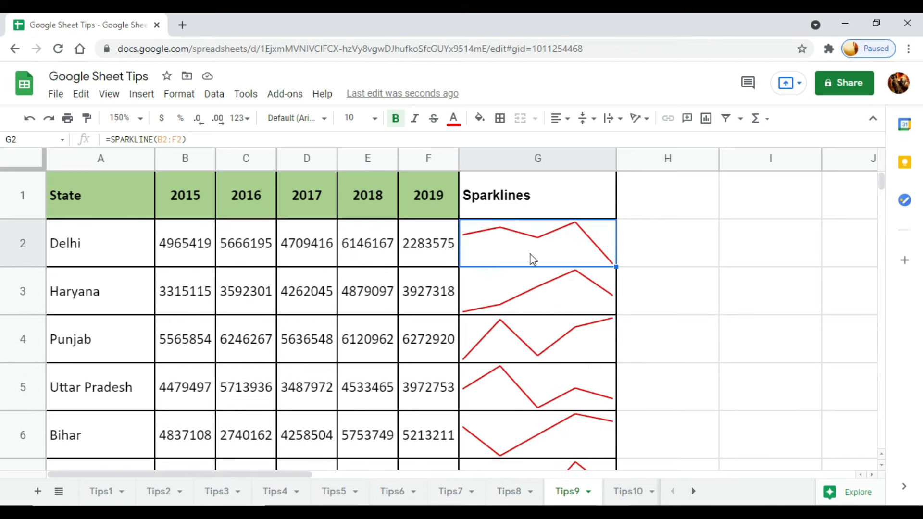
# - Compare the 2015 to 2019 figures of Haryana and Delhi with the shape of their sparklines
pyautogui.click(184, 292)
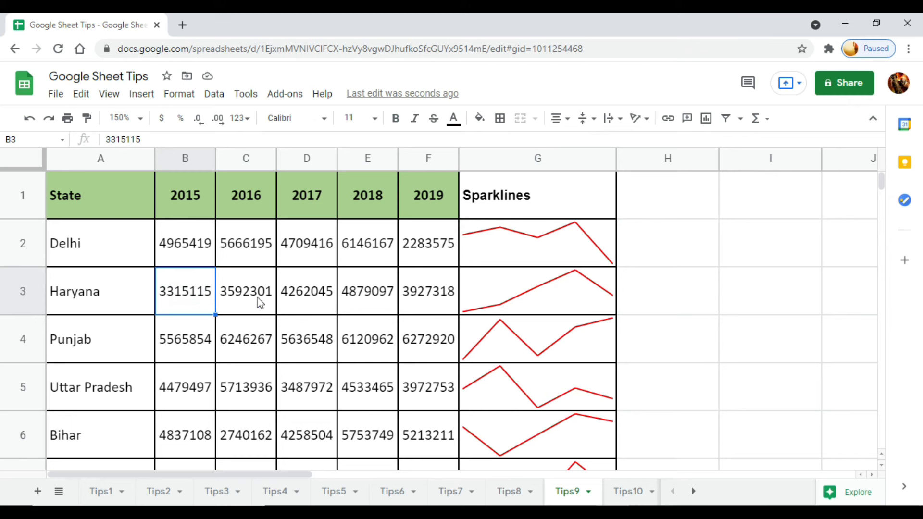
pyautogui.click(447, 297)
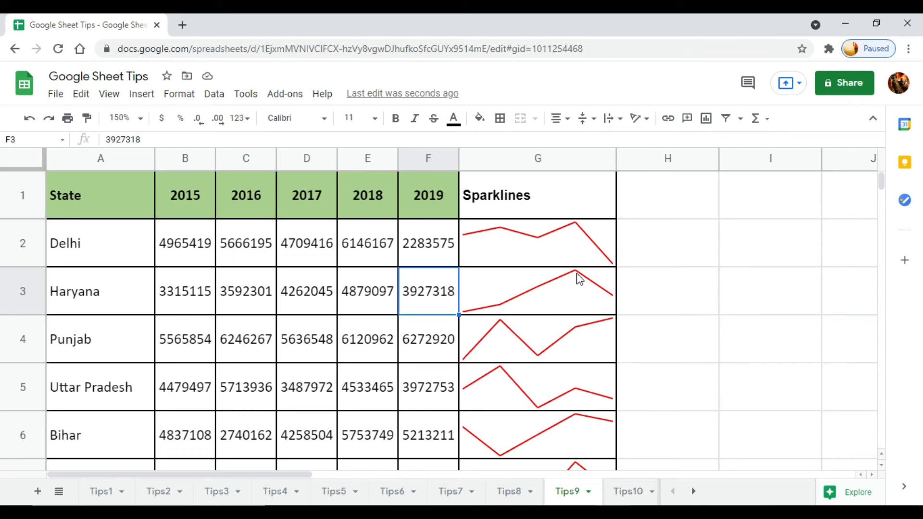
pyautogui.moveTo(189, 293); pyautogui.dragTo(350, 294)
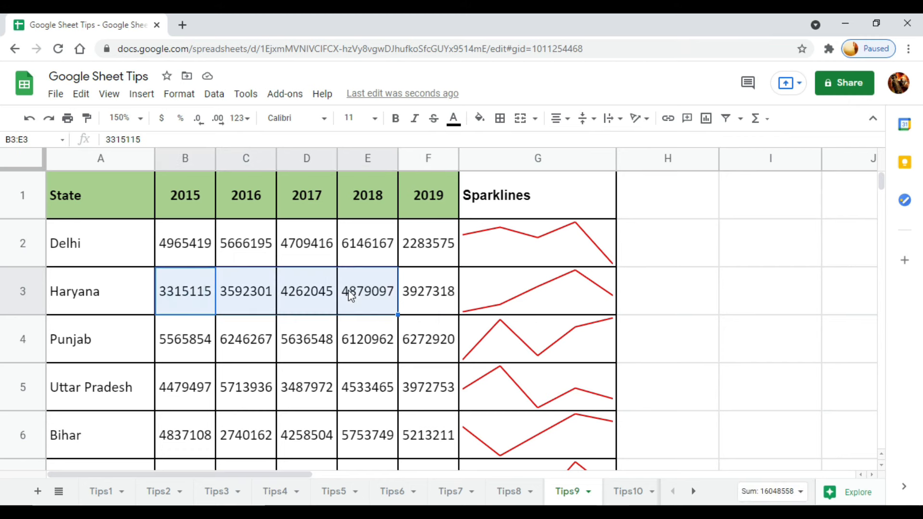
pyautogui.click(364, 297)
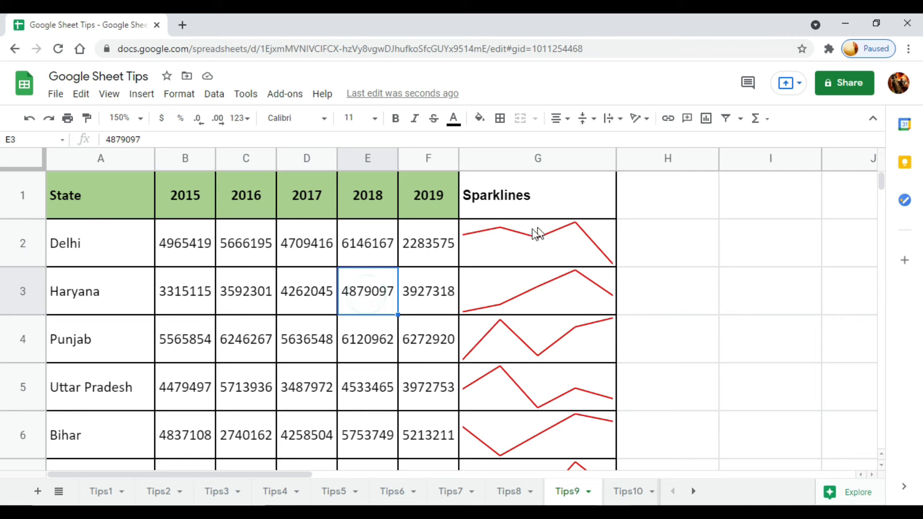
pyautogui.click(512, 240)
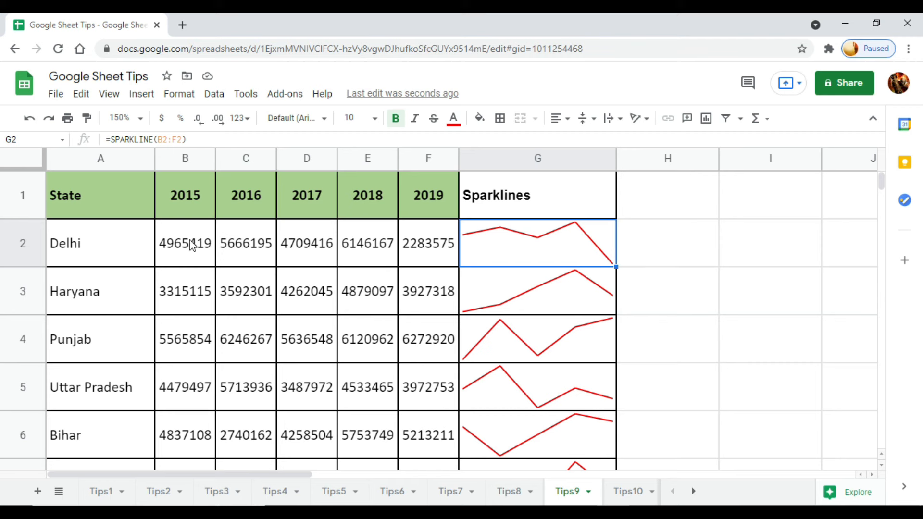
pyautogui.moveTo(189, 242); pyautogui.dragTo(408, 237)
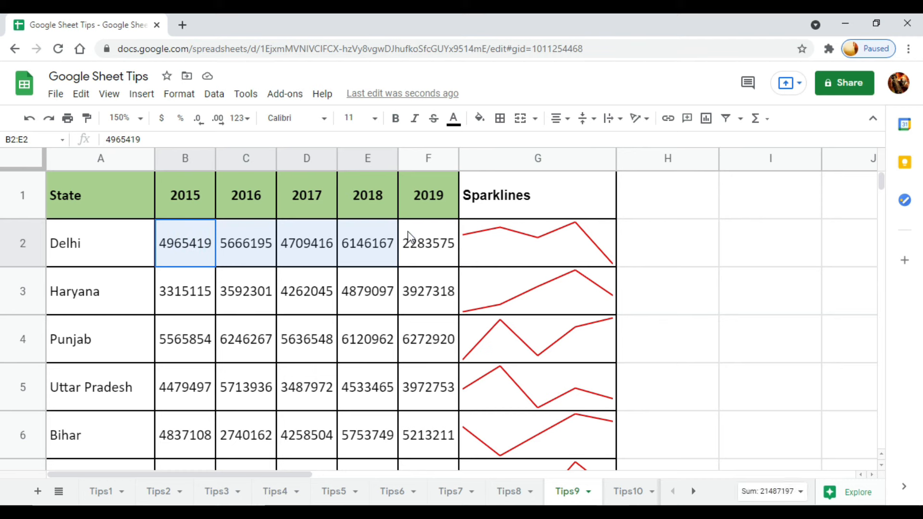
pyautogui.click(420, 253)
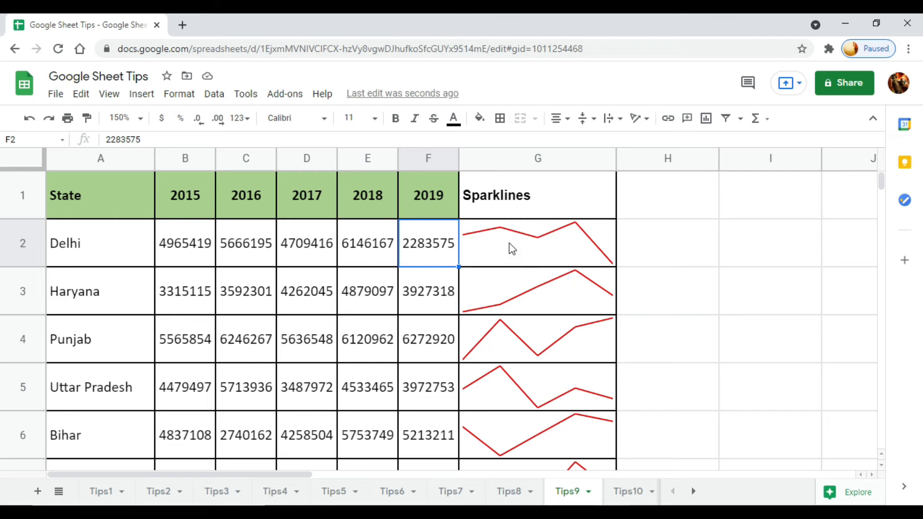
pyautogui.moveTo(512, 248); pyautogui.dragTo(507, 391)
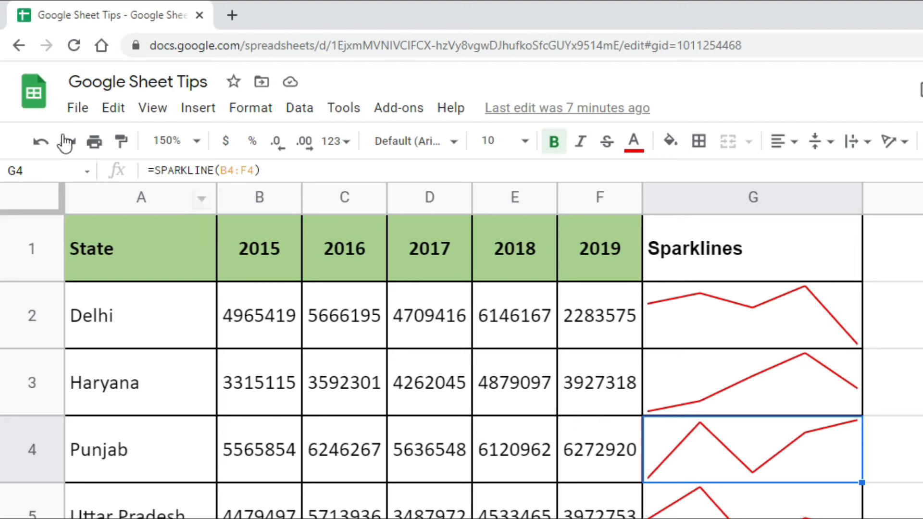
# - Download the spreadsheet as a Microsoft Excel (.xlsx) file
pyautogui.click(85, 110)
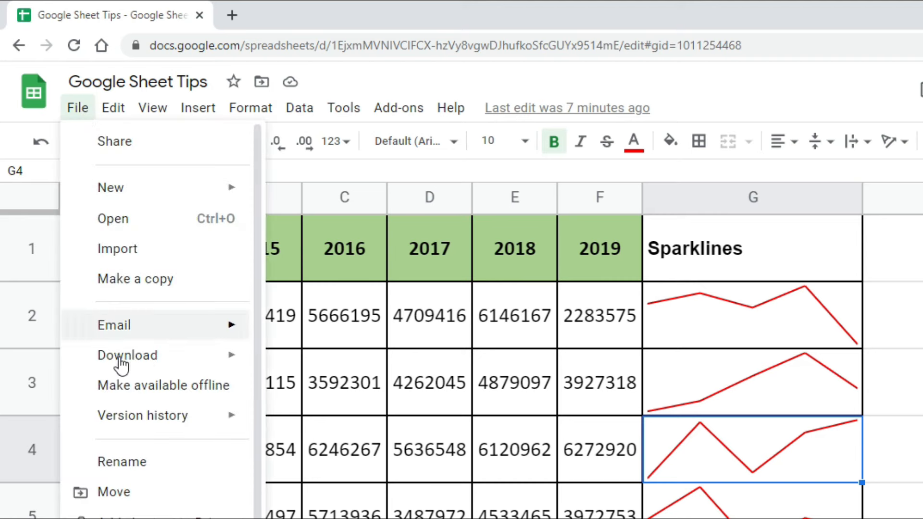
pyautogui.moveTo(168, 363)
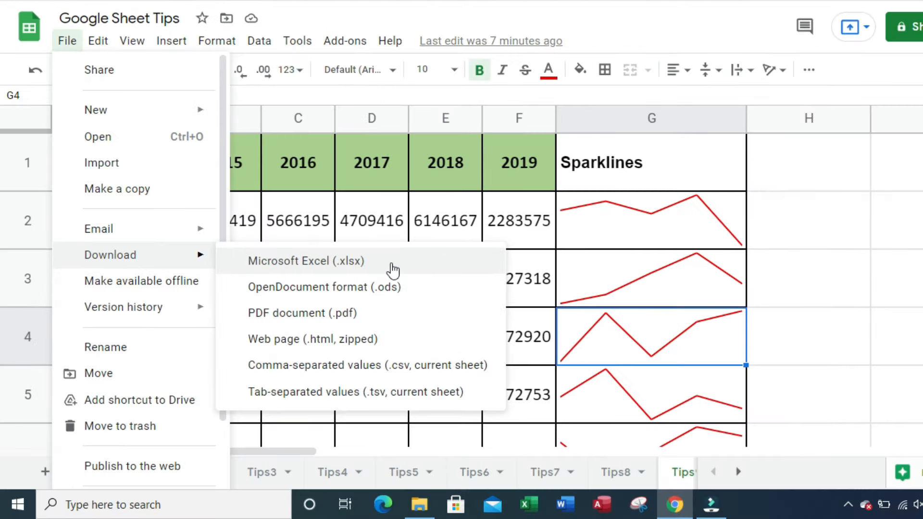
pyautogui.click(392, 263)
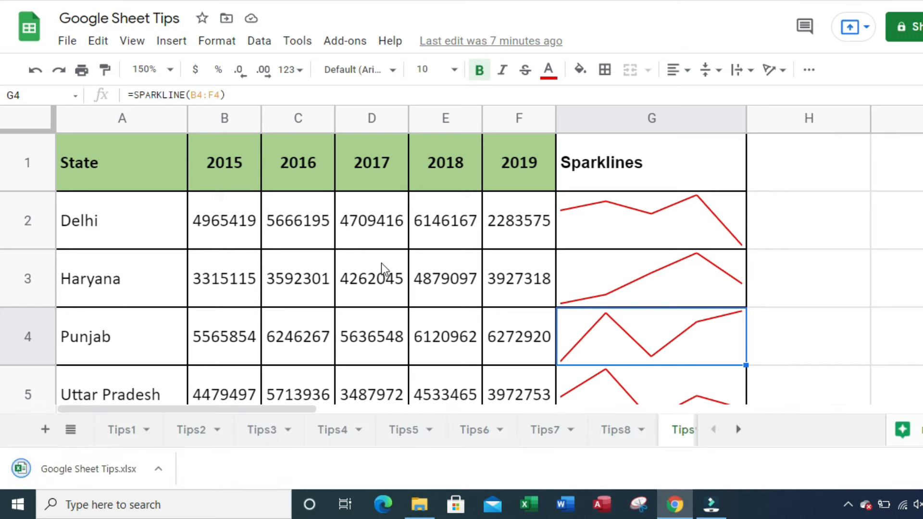
# - Open the downloaded Google Sheet Tips.xlsx in Excel and enable editing
pyautogui.click(96, 475)
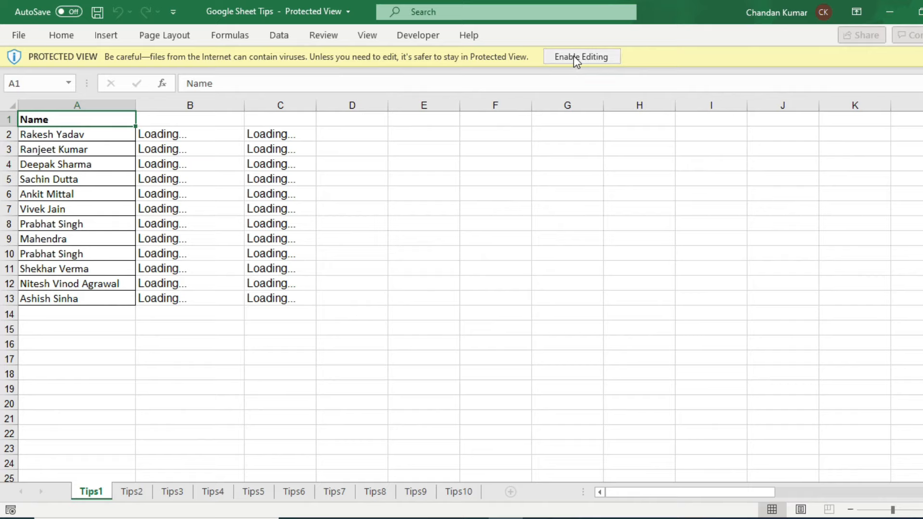
pyautogui.click(573, 56)
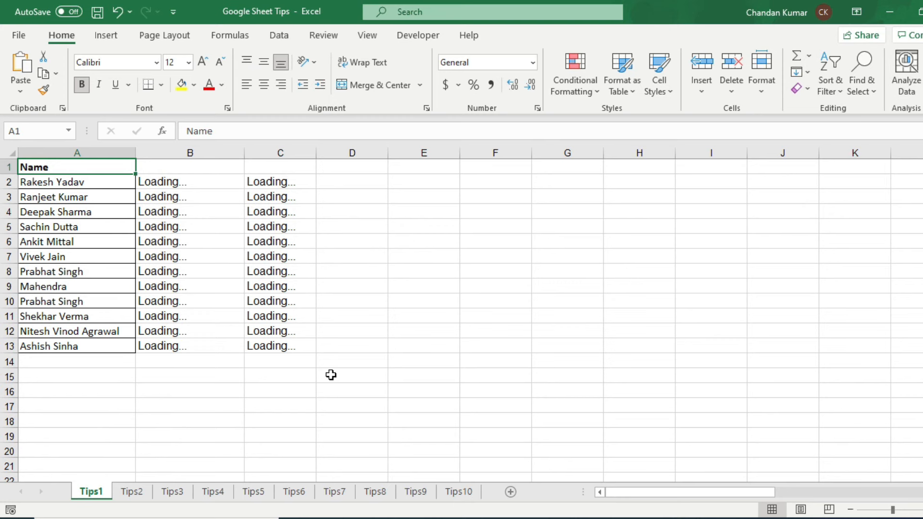
# - Look through the Tips2 to Tips8 sheets of the downloaded workbook to see how their content was exported
pyautogui.click(132, 492)
pyautogui.click(171, 491)
pyautogui.click(213, 493)
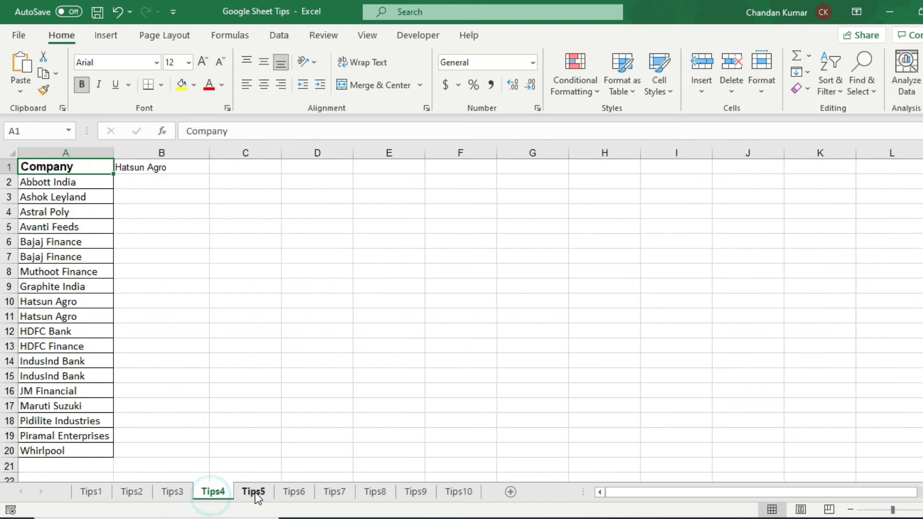
pyautogui.click(253, 492)
pyautogui.click(294, 492)
pyautogui.click(334, 491)
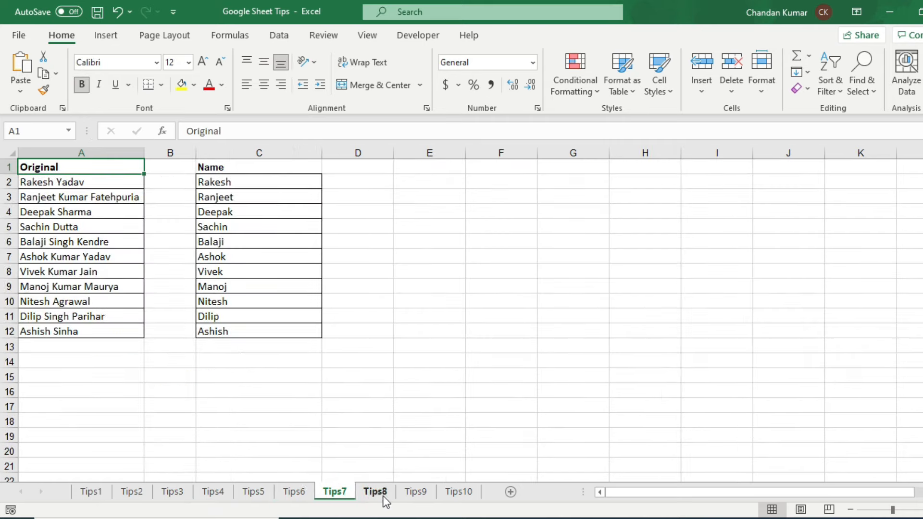
pyautogui.click(375, 491)
# - Examine how the translation formulas in columns B and C of the Tips1 sheet came across in Excel
pyautogui.click(91, 491)
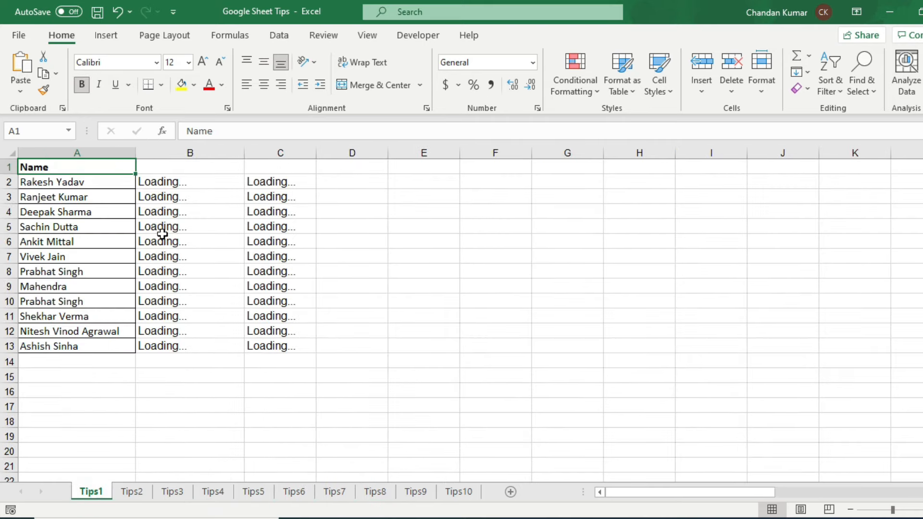
pyautogui.click(76, 183)
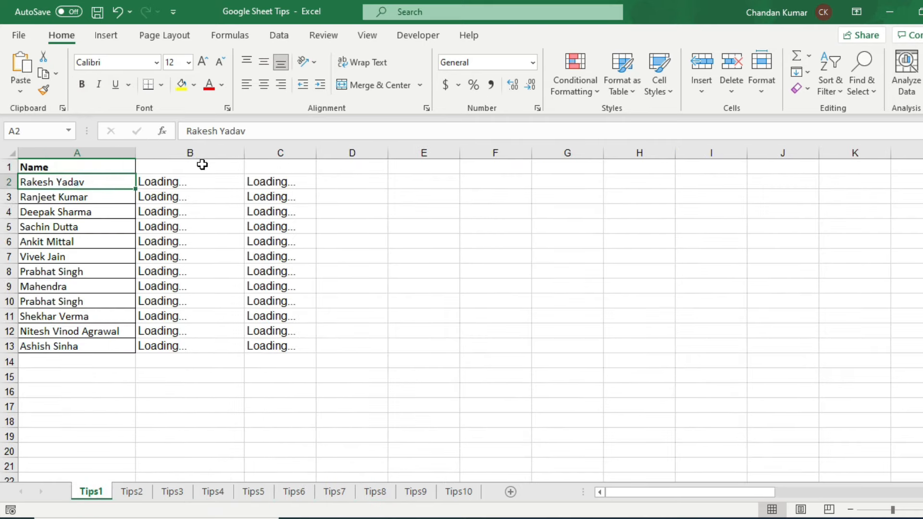
pyautogui.moveTo(202, 164); pyautogui.dragTo(294, 360)
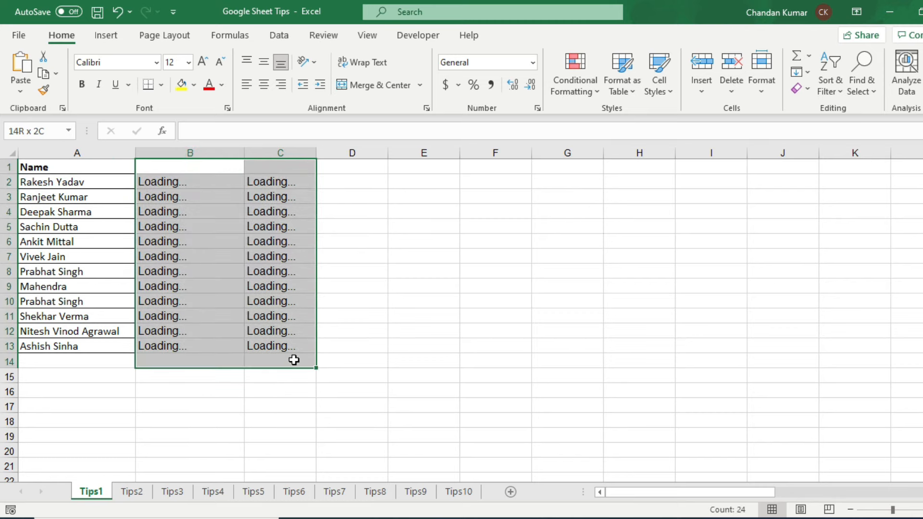
pyautogui.click(215, 360)
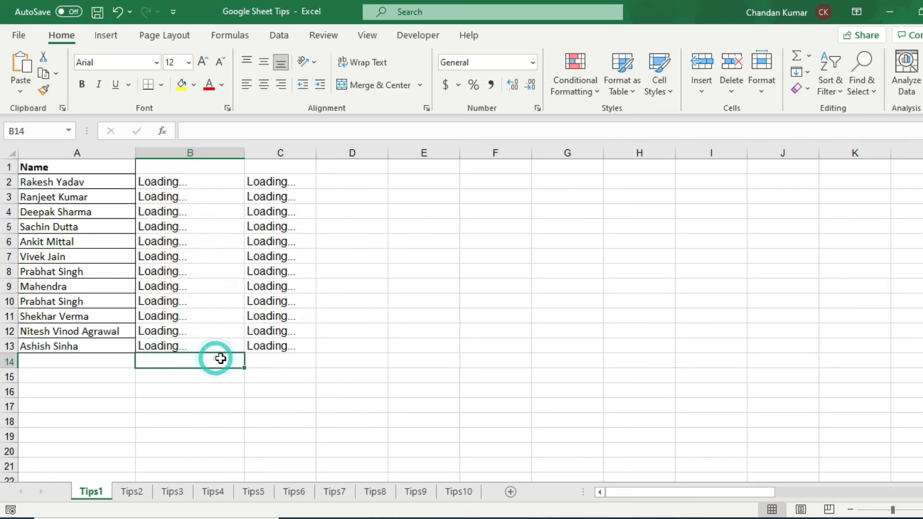
pyautogui.click(299, 348)
pyautogui.click(177, 367)
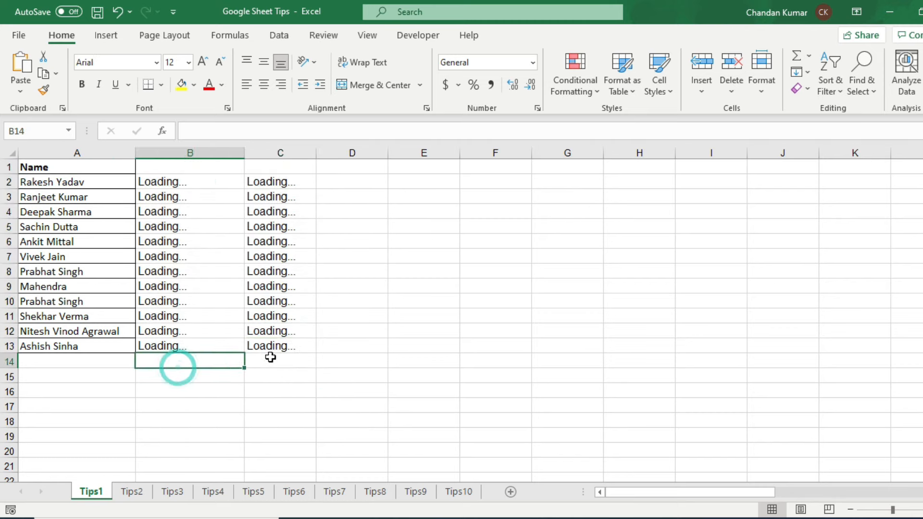
pyautogui.click(268, 358)
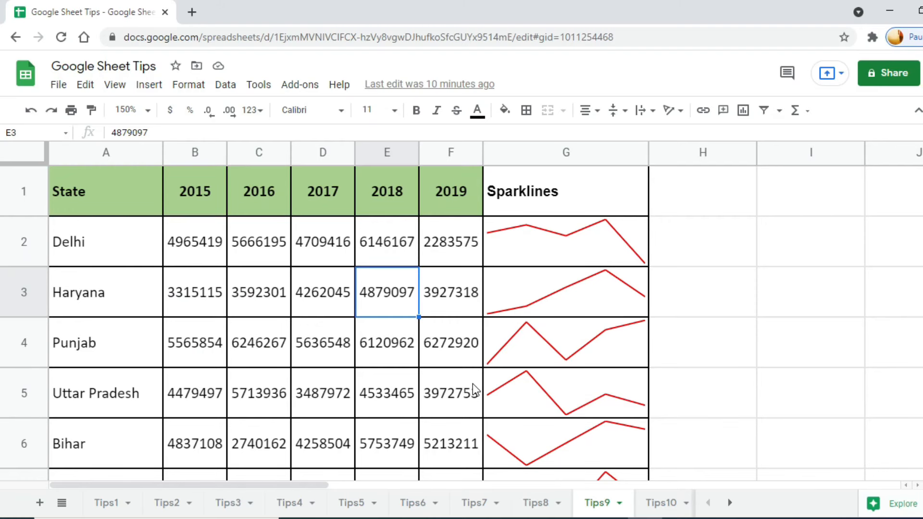
# - Copy the original and split names in K1:N11 from the Tips3 sheet of the Google Sheets file
pyautogui.click(412, 504)
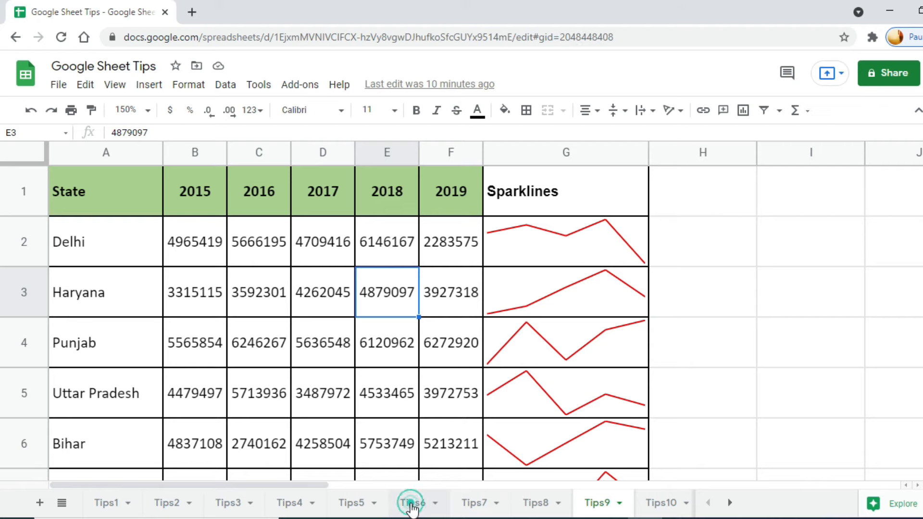
pyautogui.click(351, 503)
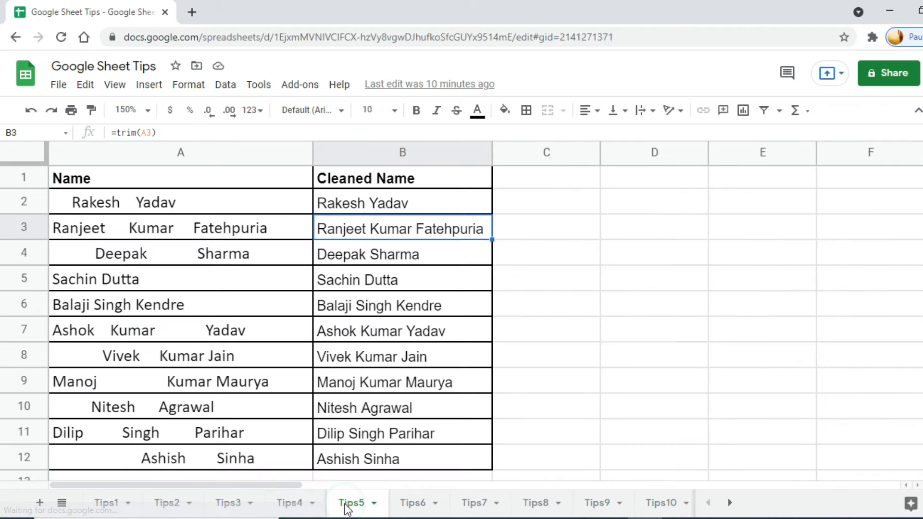
pyautogui.click(287, 503)
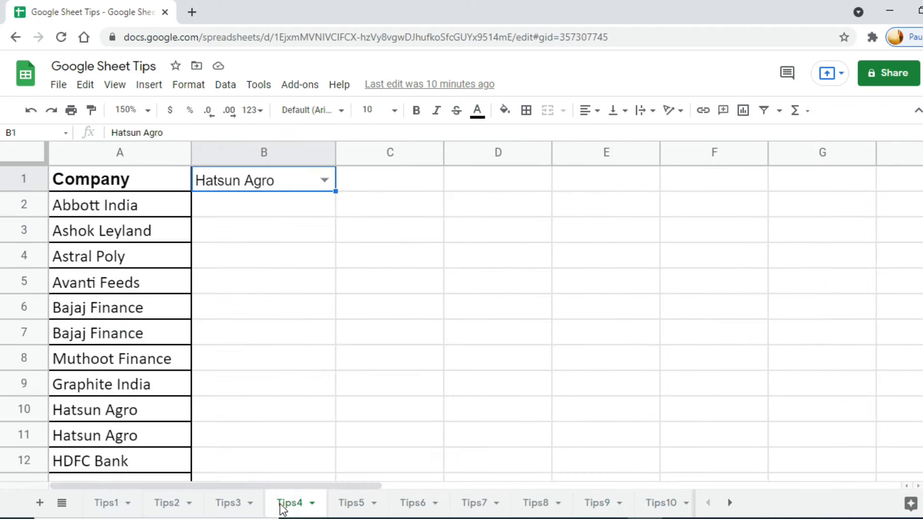
pyautogui.click(231, 503)
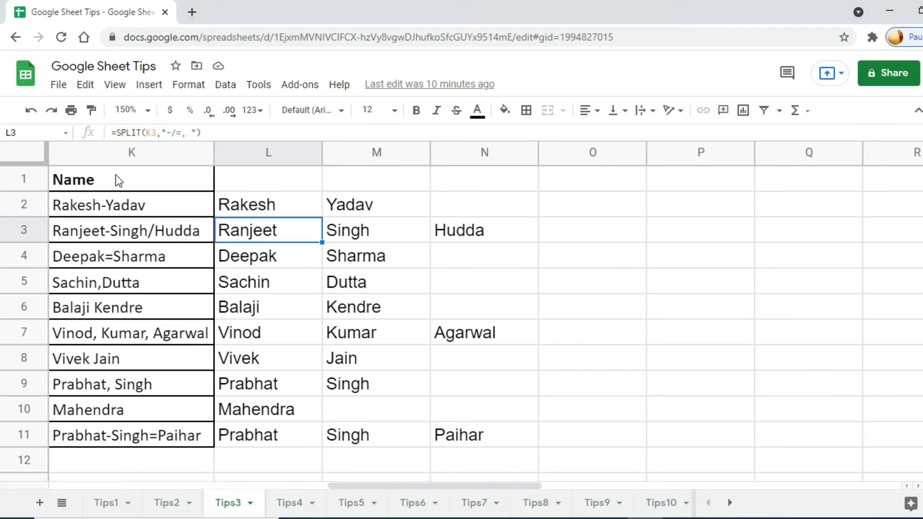
pyautogui.moveTo(108, 172)
pyautogui.mouseDown()
pyautogui.moveTo(320, 204)
pyautogui.moveTo(489, 373)
pyautogui.moveTo(489, 440)
pyautogui.mouseUp()
pyautogui.hotkey('ctrl', 'c')
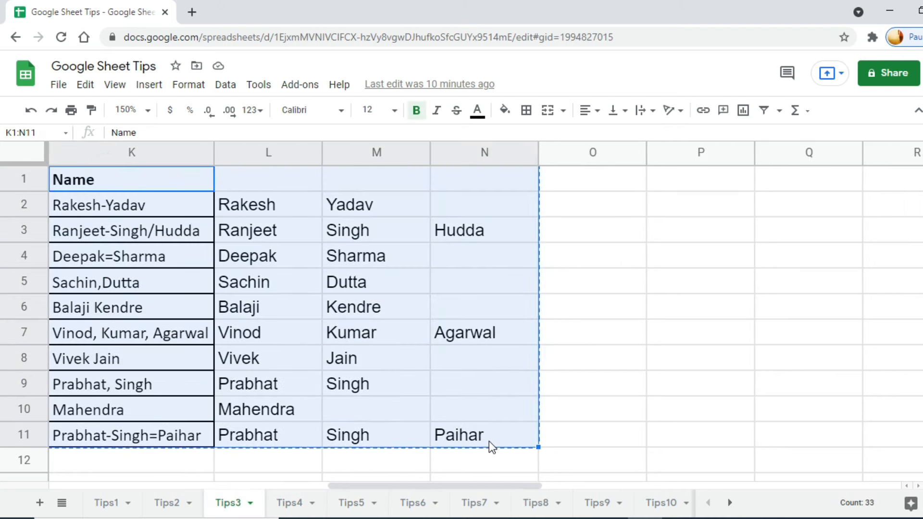
# - Switch to a blank Excel workbook, paste the copied names at A1 without the source formatting, and autofit column A
pyautogui.hotkey('alt', 'Tab')
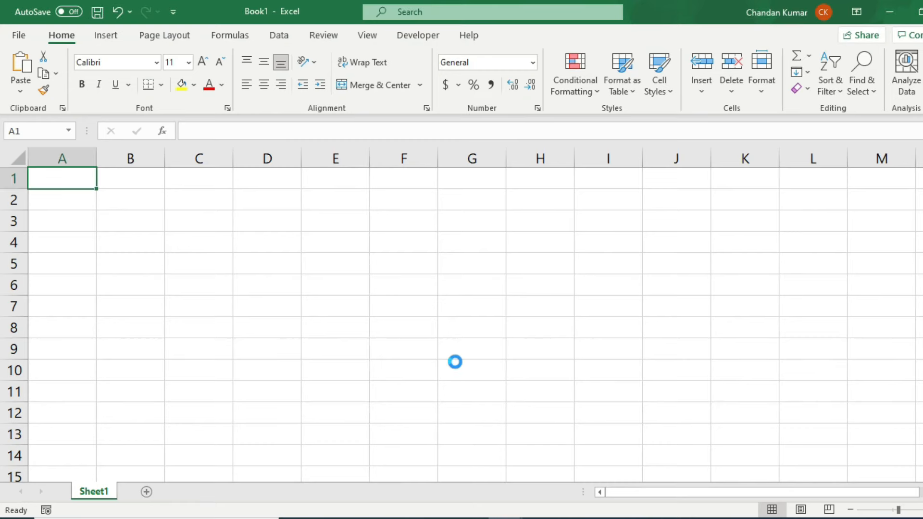
pyautogui.hotkey('ctrl', 'v')
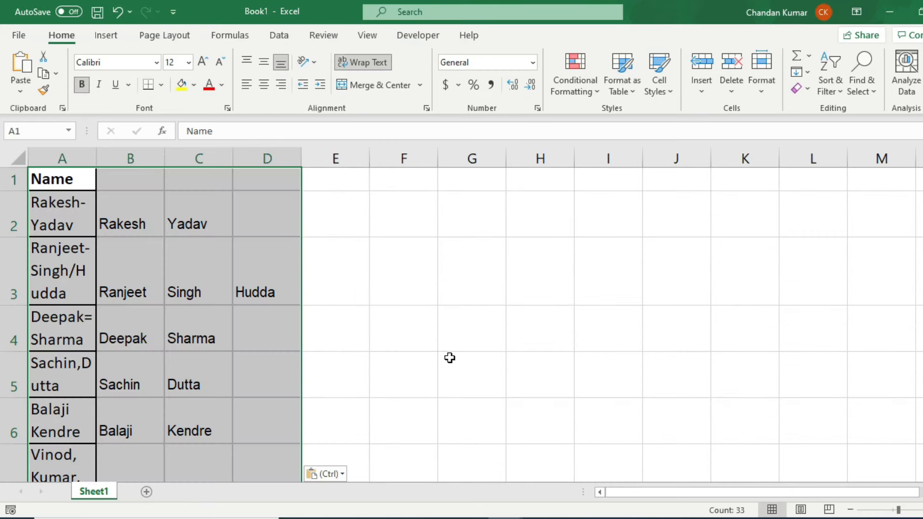
pyautogui.click(330, 474)
pyautogui.click(336, 450)
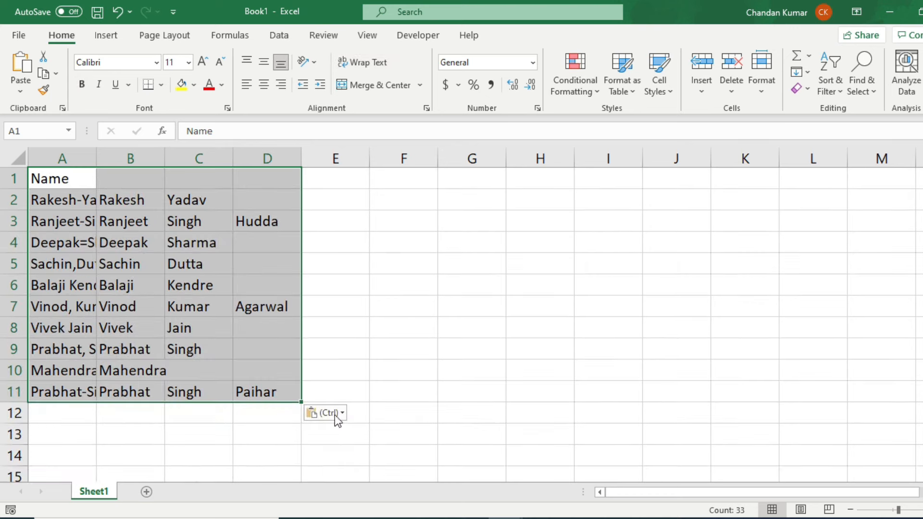
pyautogui.doubleClick(96, 158)
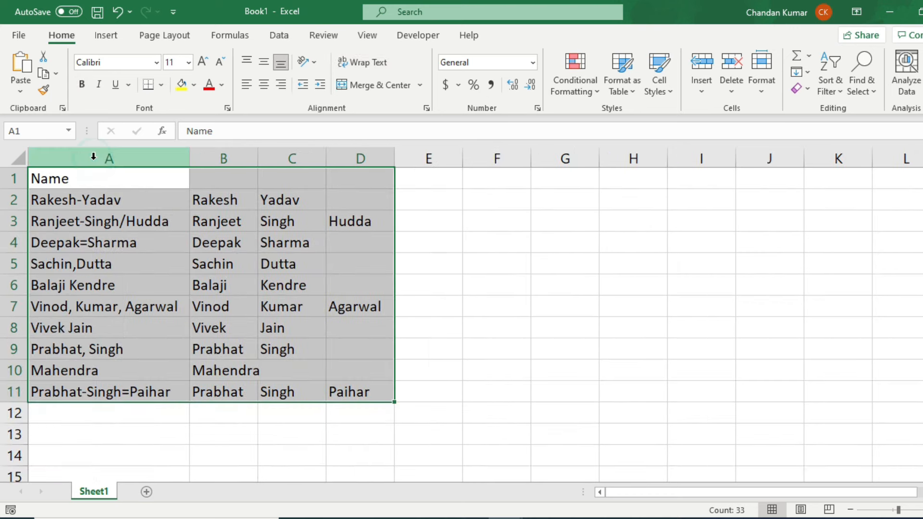
pyautogui.click(343, 304)
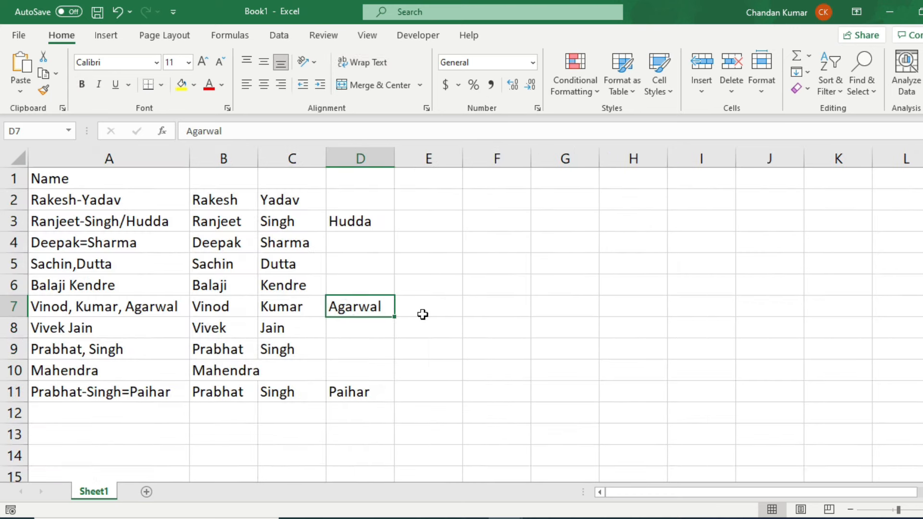